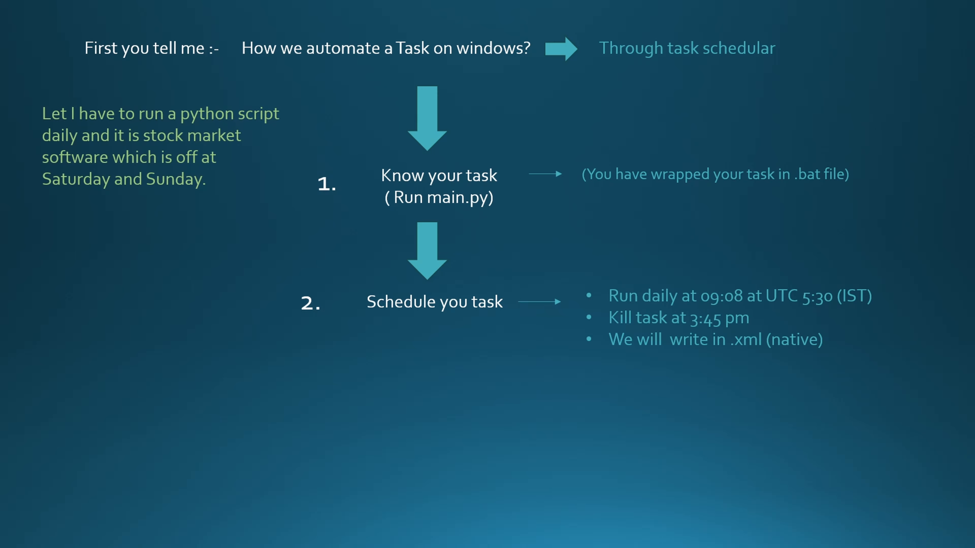
Switch to Task Scheduler and look through the general, trigger, action, condition and settings options of a new task, without creating it
key("alt+Tab")
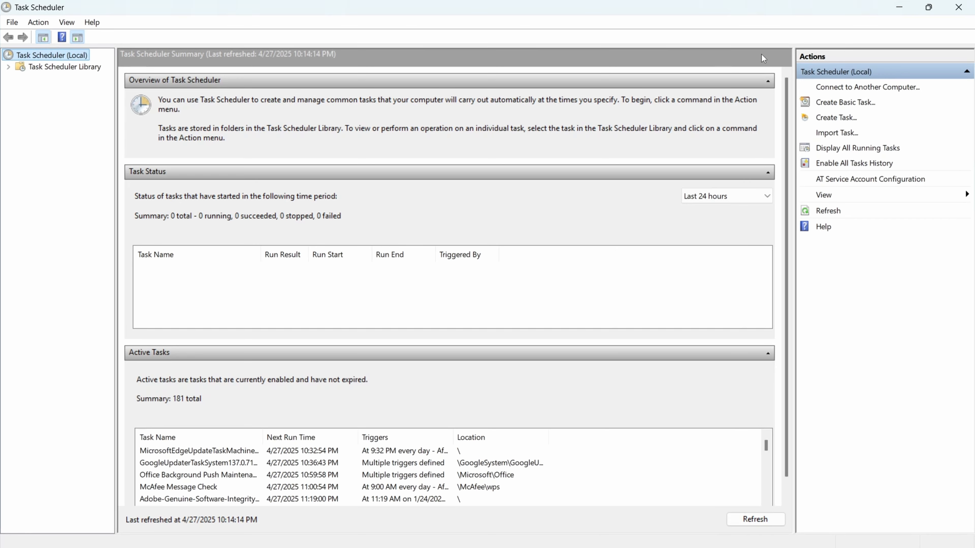
left_click(825, 119)
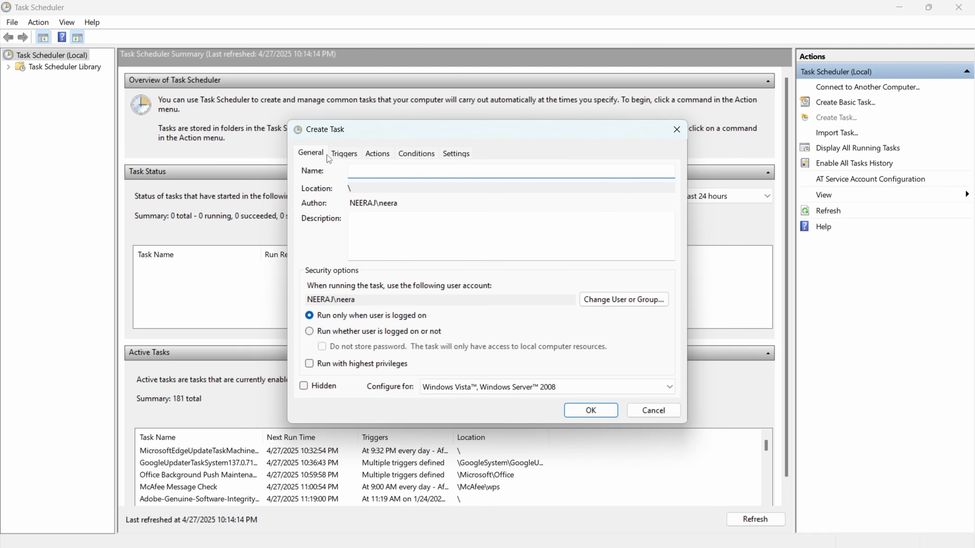
left_click(344, 154)
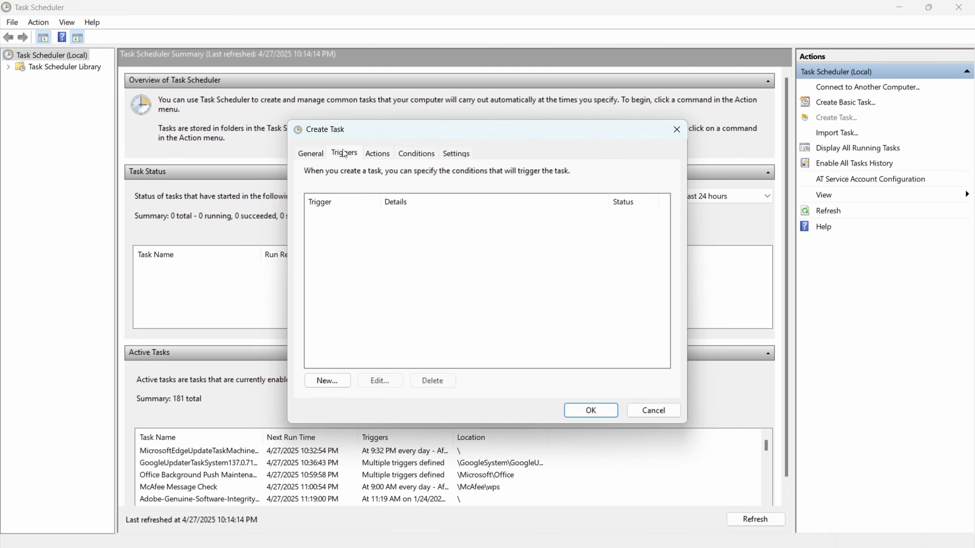
left_click(370, 152)
left_click(416, 154)
left_click(455, 154)
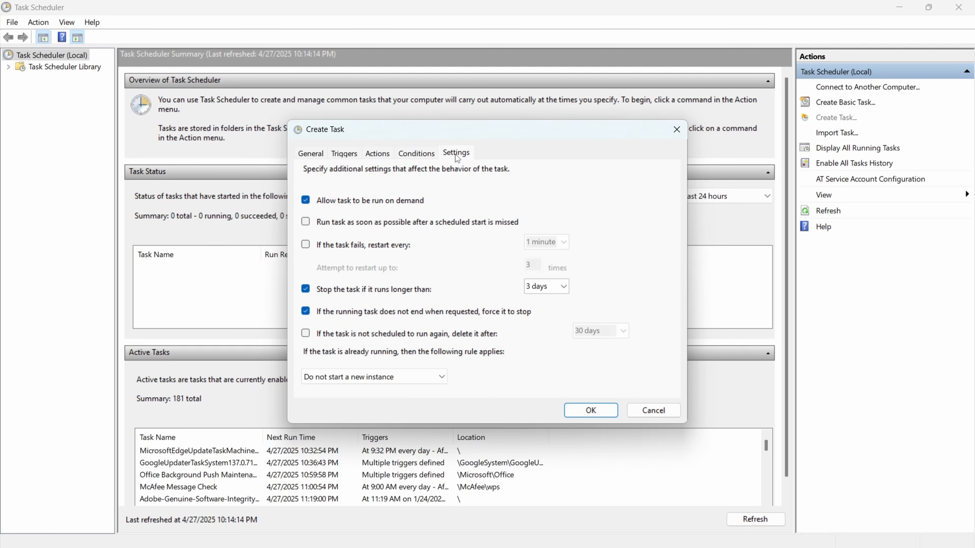
left_click(378, 153)
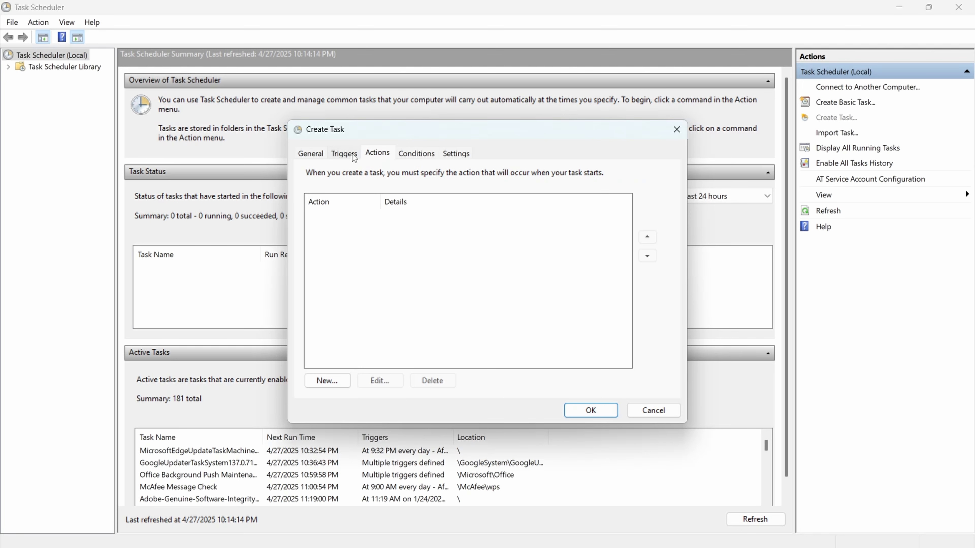
left_click(344, 153)
left_click(310, 153)
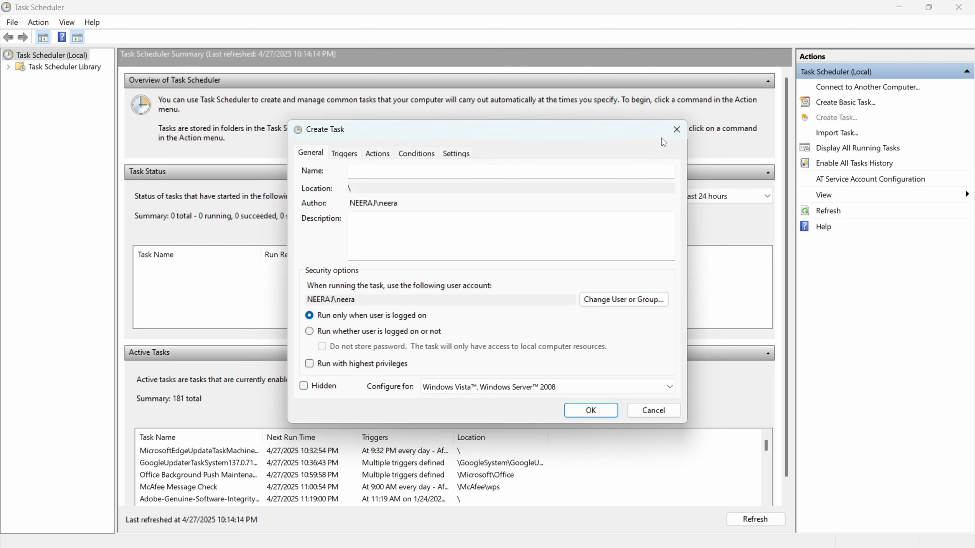
left_click(676, 130)
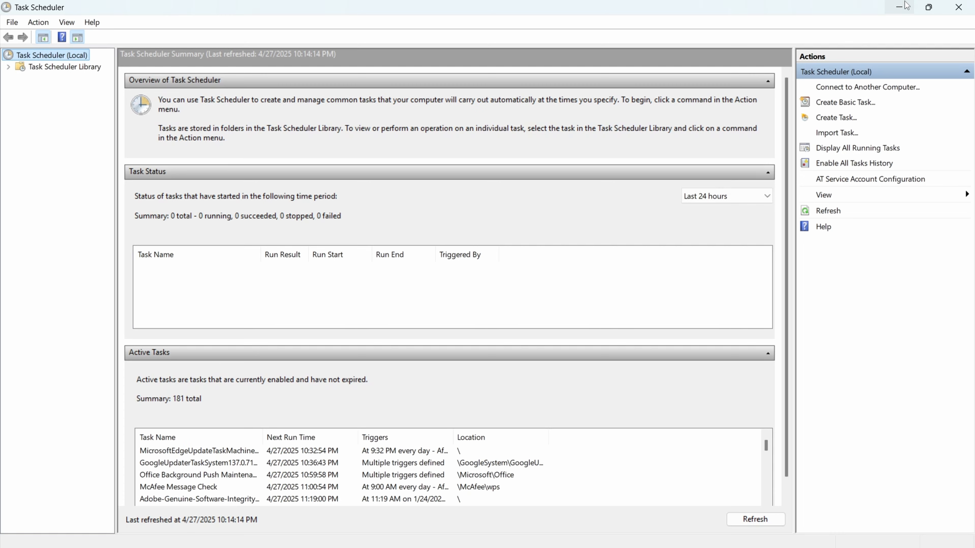
left_click(899, 7)
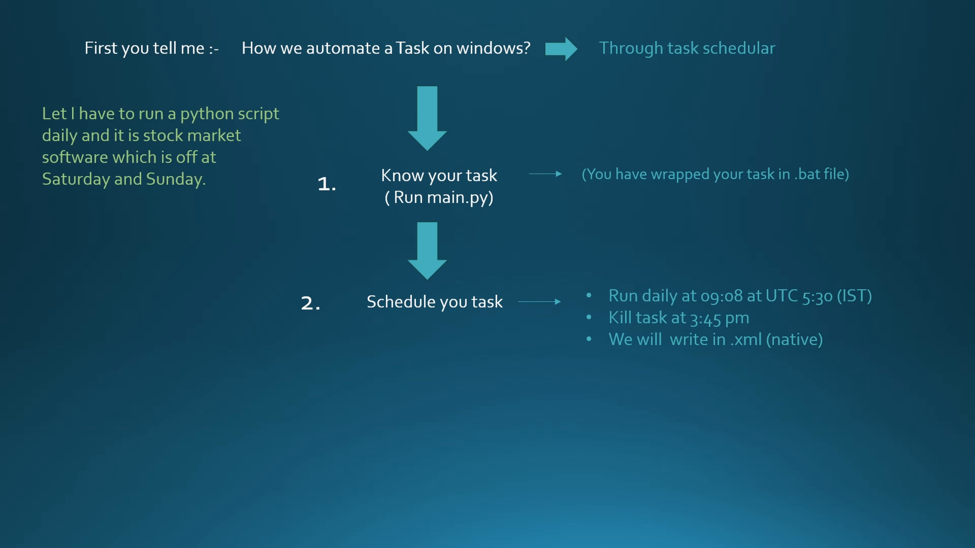
Switch to the azure_automation.ipynb notebook in Colab and browse its code cells for the start_algo.bat script
key("alt+Tab")
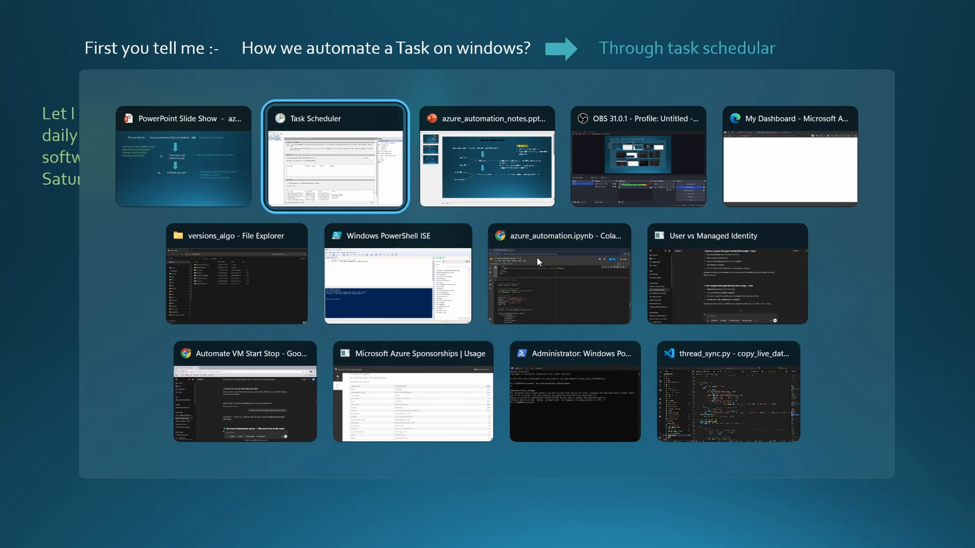
left_click(536, 256)
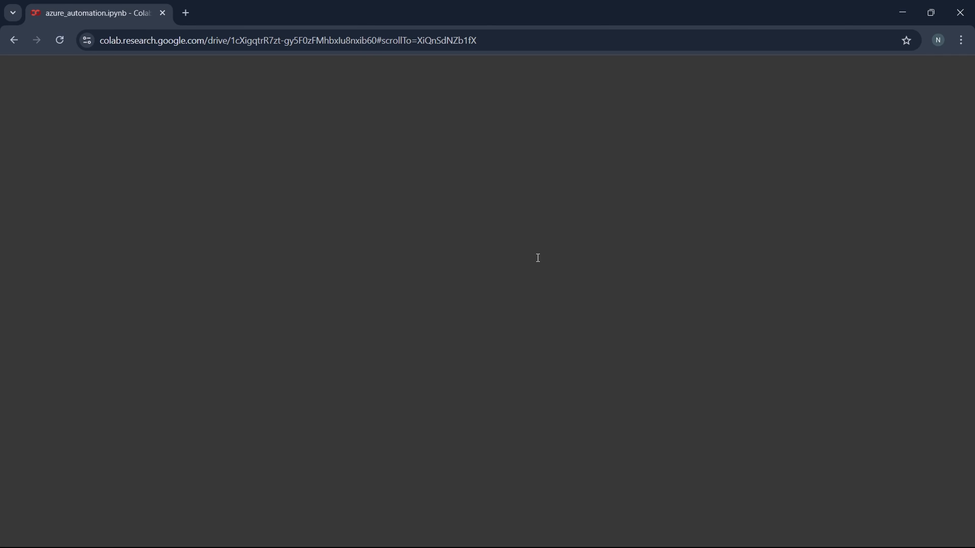
key("Down")
key("Down")
key("Down")
key("Down")
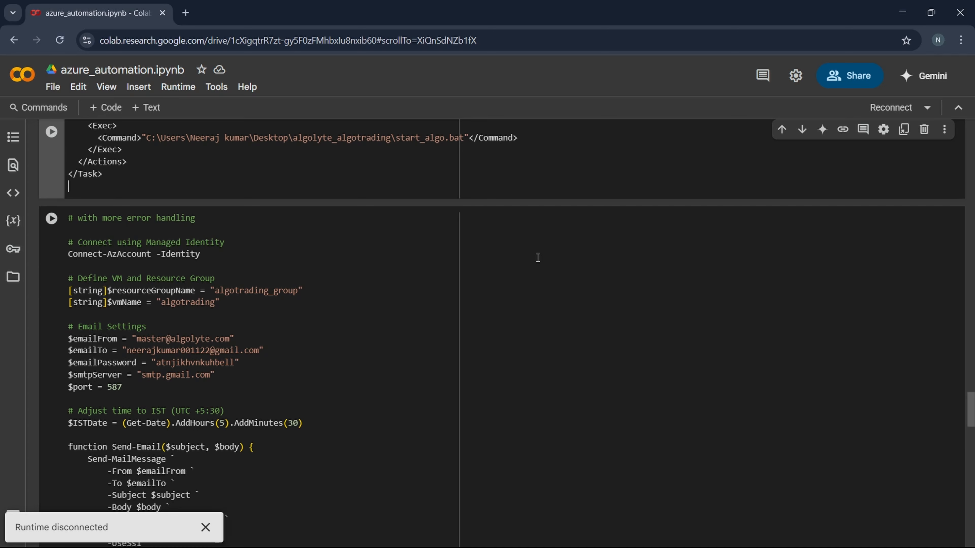
key("Down")
key("Down")
key("Down")
key("Down")
key("Down")
key("Down")
key("Down")
key("Down")
key("Down")
key("Down")
key("Down")
key("Down")
key("Down")
key("Down")
key("Down")
key("Down")
key("Down")
key("Down")
key("Down")
key("Down")
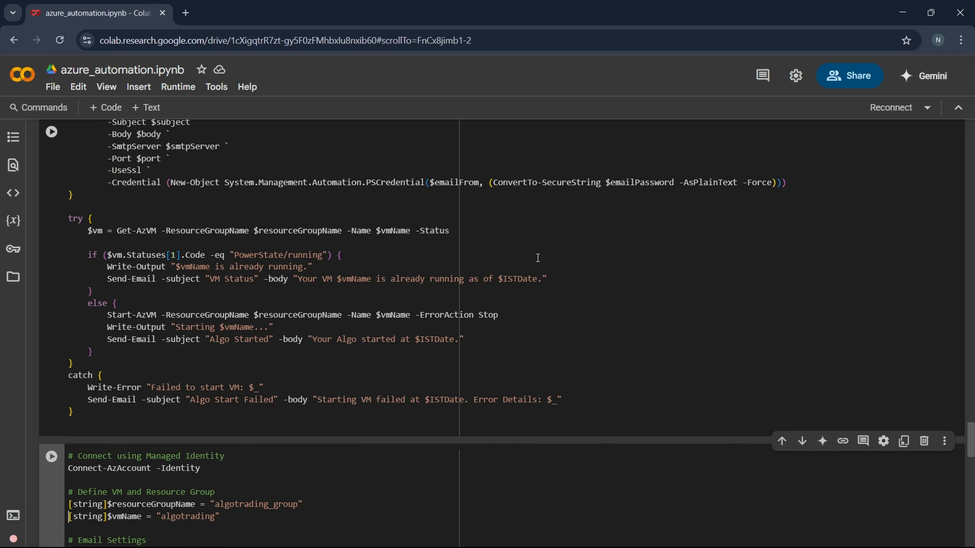
key("Down")
key("Down")
key("Down")
key("Down")
key("Down")
key("Down")
key("Down")
key("Down")
key("Down")
key("Down")
key("Down")
key("Down")
key("Down")
key("Down")
key("Down")
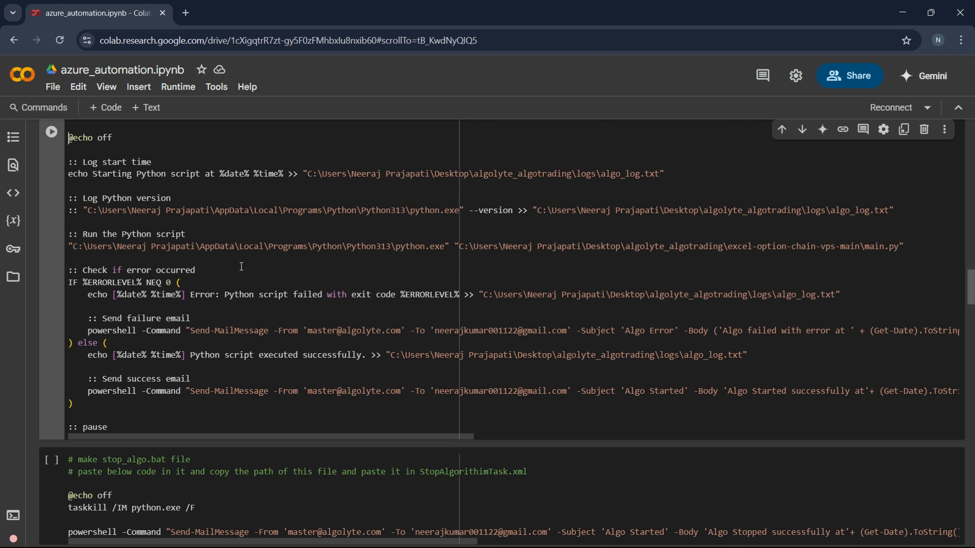
Highlight the "Run the Python script" command with the main.py path in the start_algo.bat cell
scroll(241, 266, "up", 2)
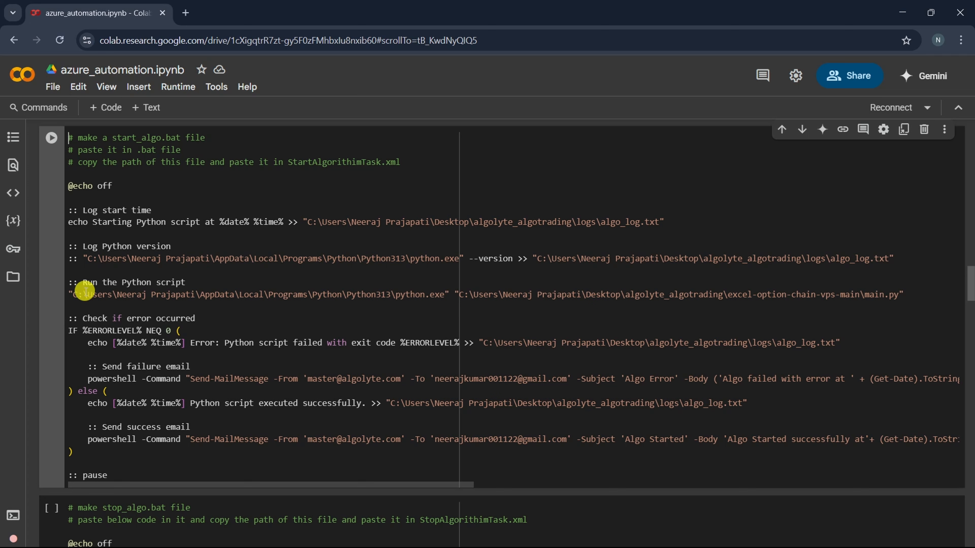
left_click_drag(73, 274, 919, 299)
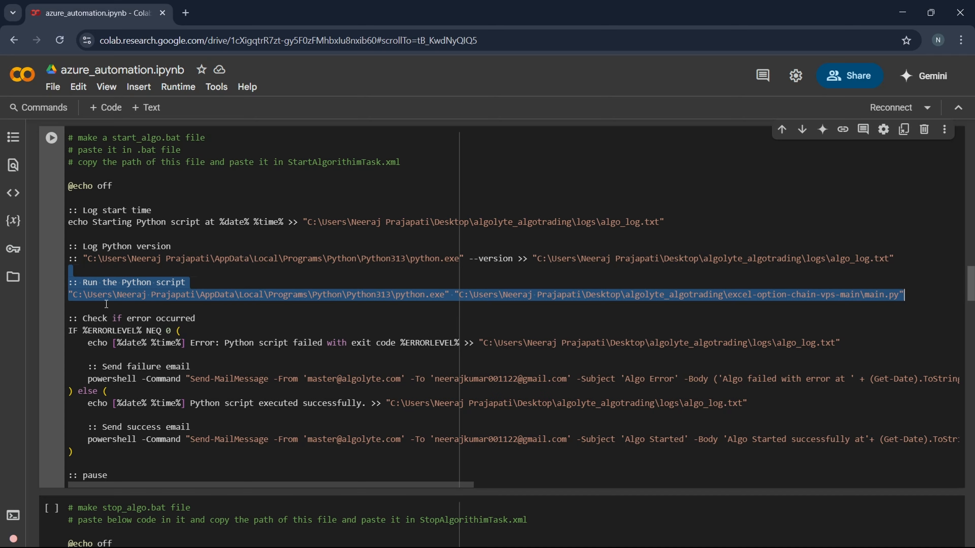
left_click(69, 302)
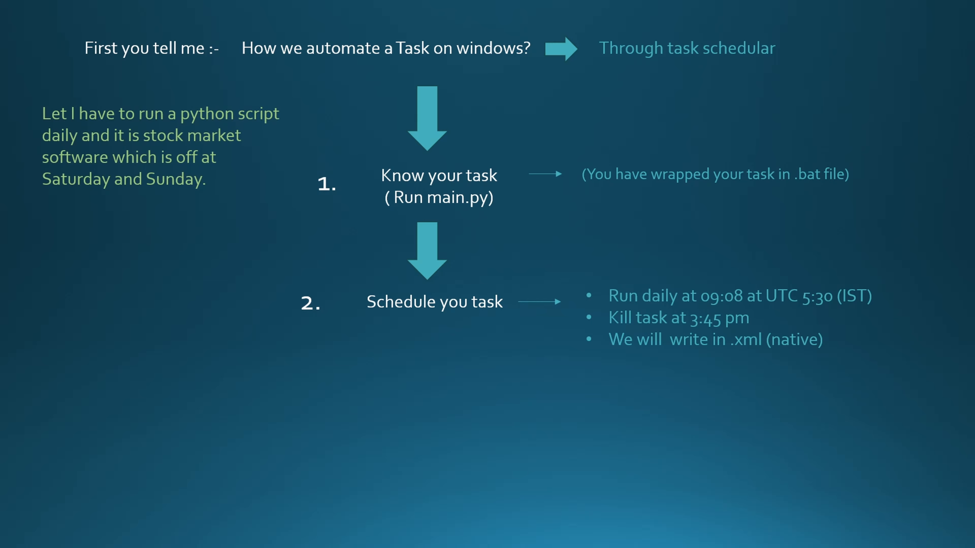
Switch to Task Scheduler, open a new trigger for a new task, and review the available options for beginning the task
key("alt+Tab")
key("alt+Tab")
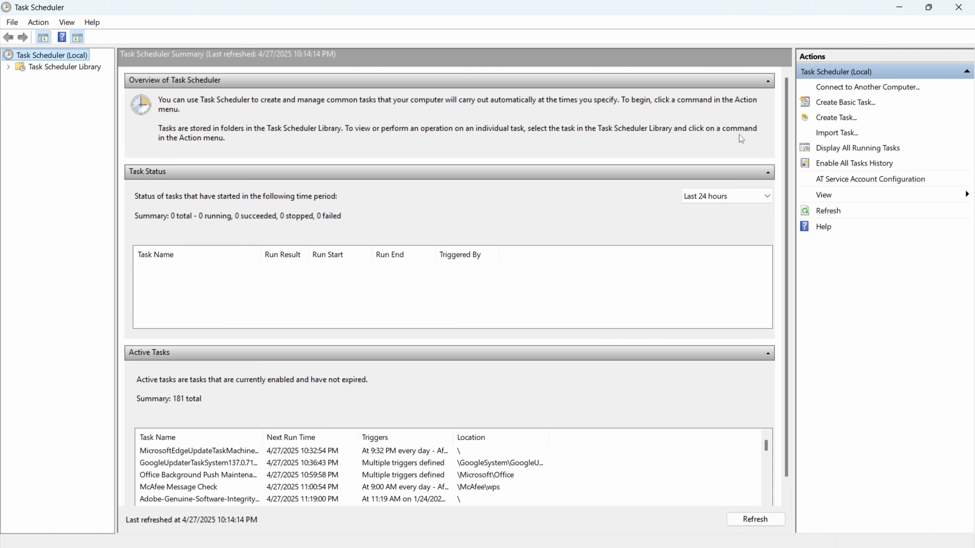
left_click(823, 116)
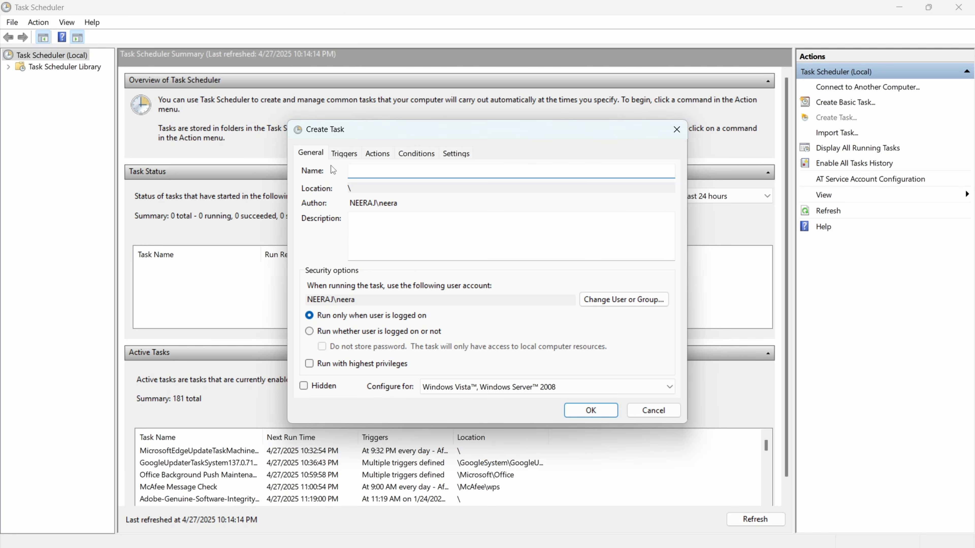
left_click(345, 155)
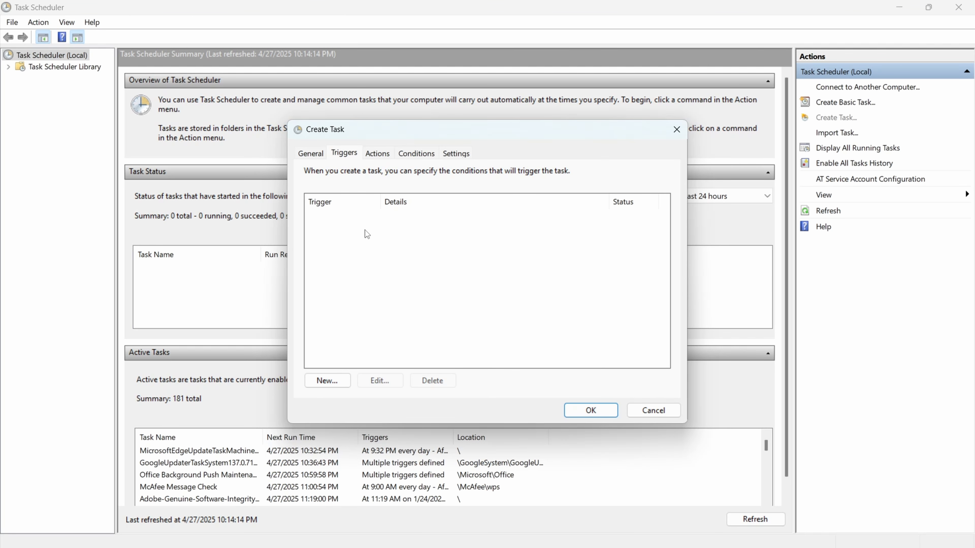
left_click(369, 154)
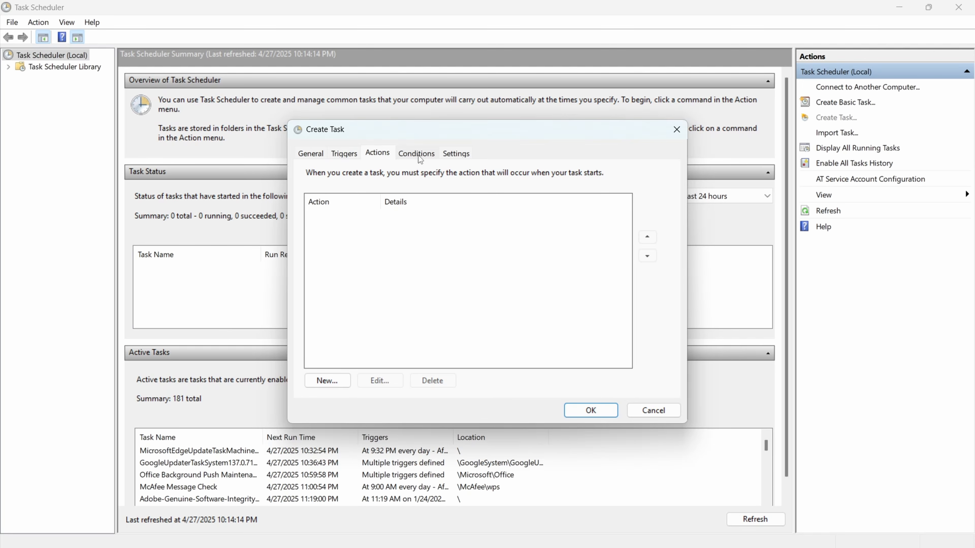
left_click(345, 154)
left_click(327, 382)
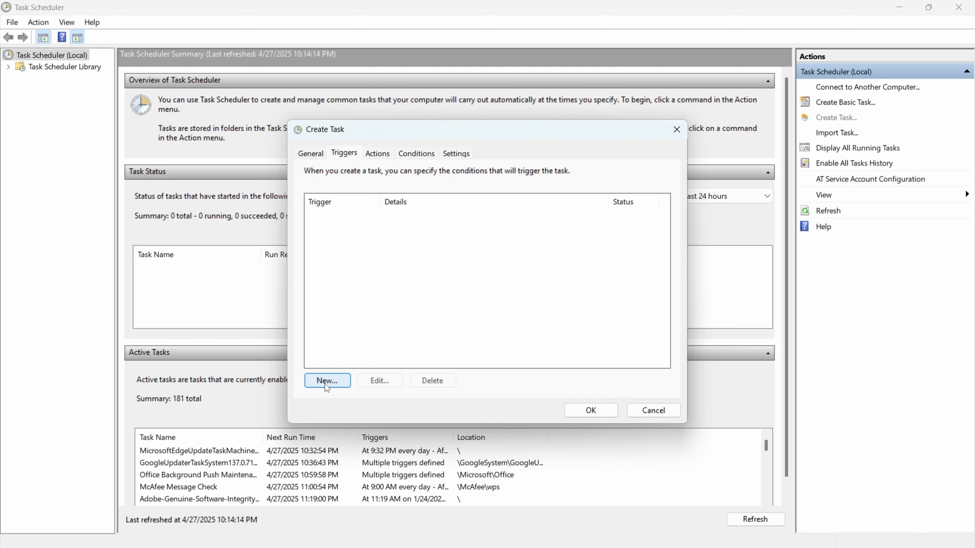
left_click(325, 382)
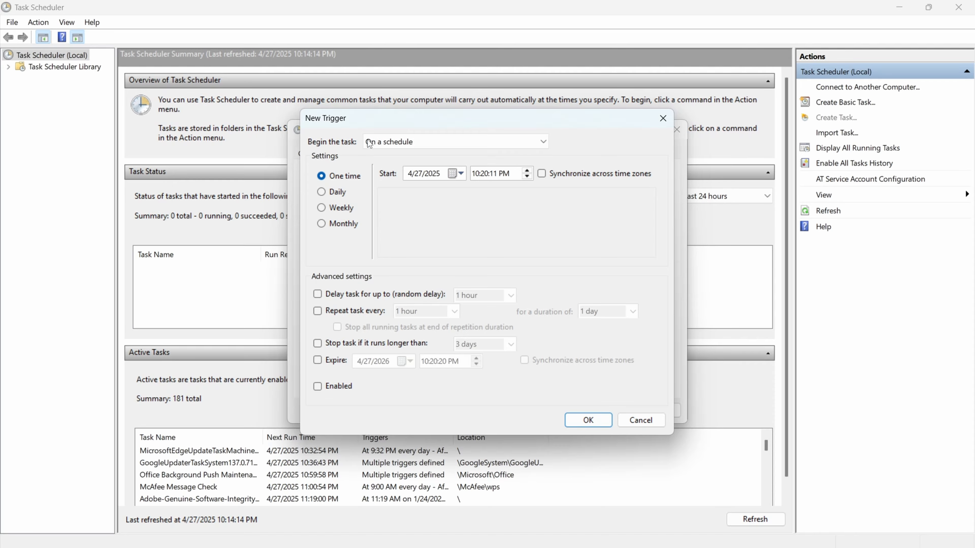
left_click(438, 140)
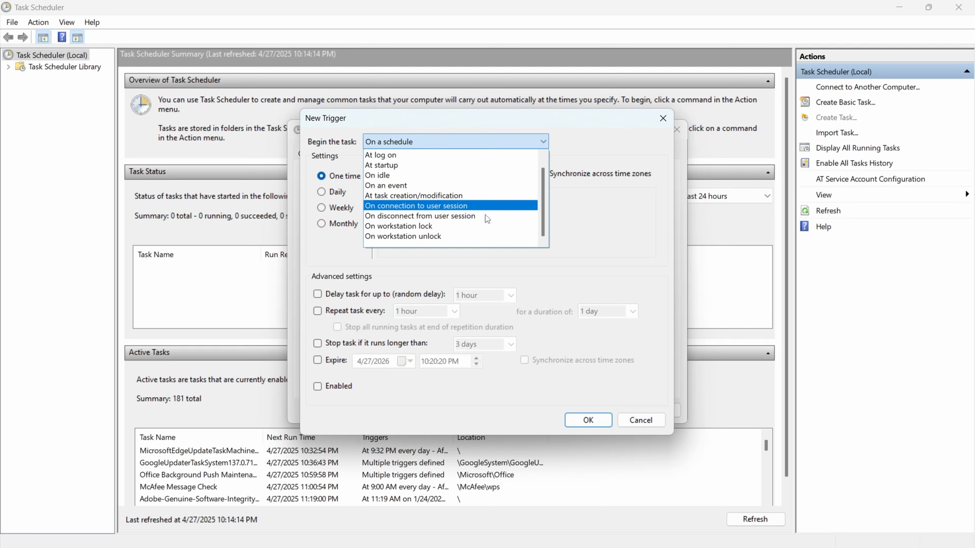
left_click(550, 271)
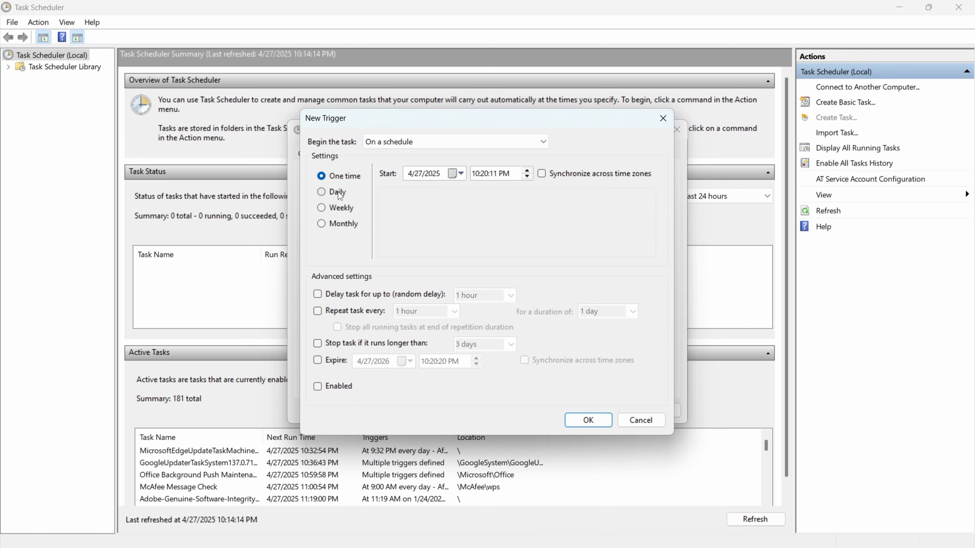
Try a weekly schedule for the new trigger, select and clear Sunday and Saturday, and discard the trigger
left_click(321, 207)
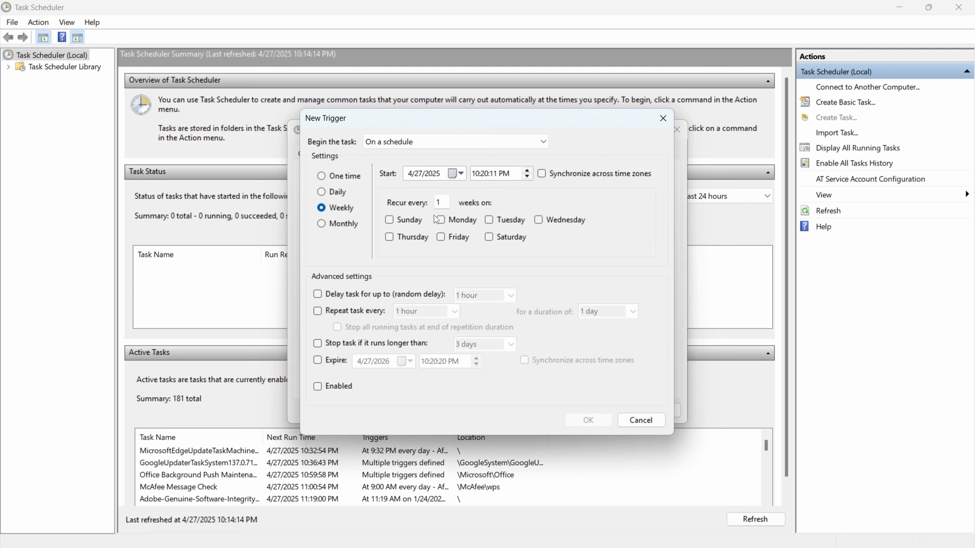
left_click(390, 221)
left_click(498, 238)
left_click(492, 238)
left_click(389, 221)
left_click(663, 119)
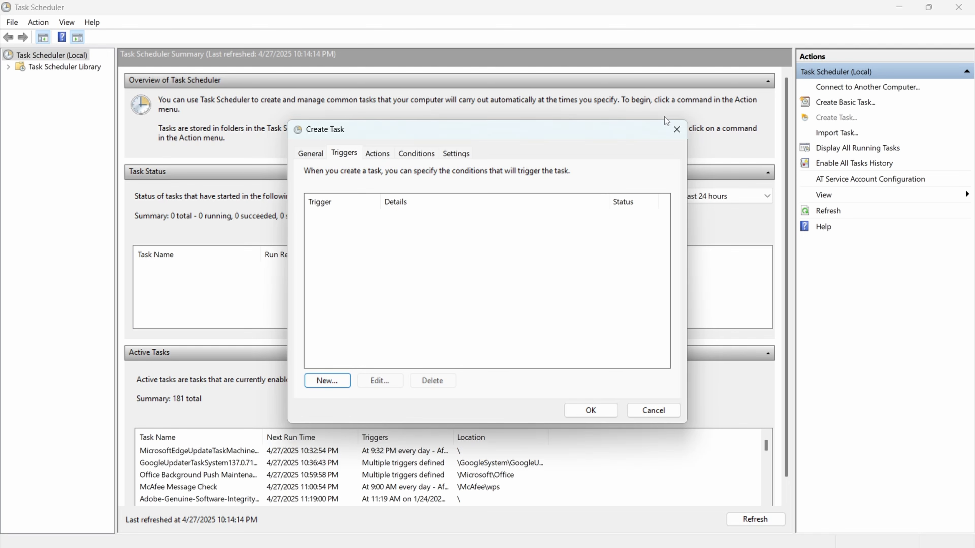
Discard the new task and look at the file chooser for importing a task from XML, without importing anything
left_click(674, 129)
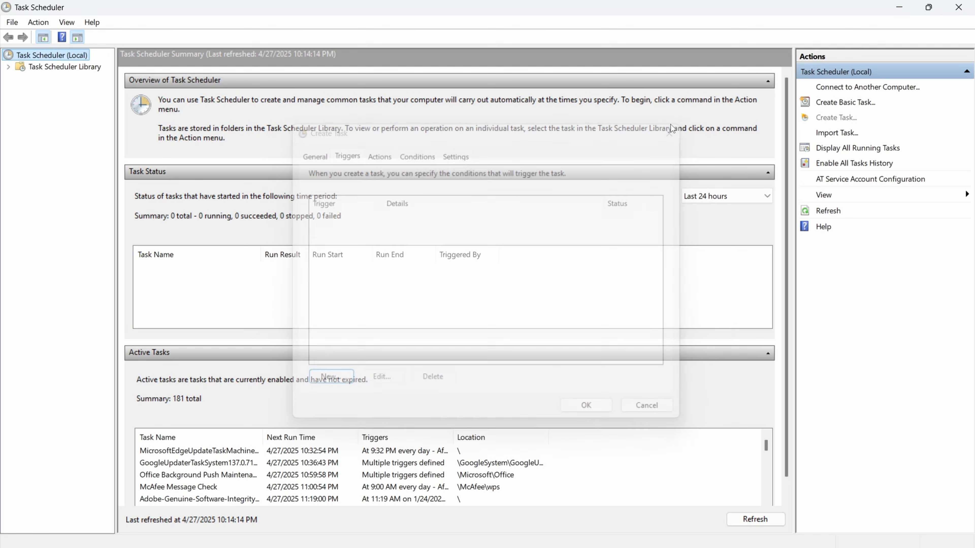
left_click(858, 133)
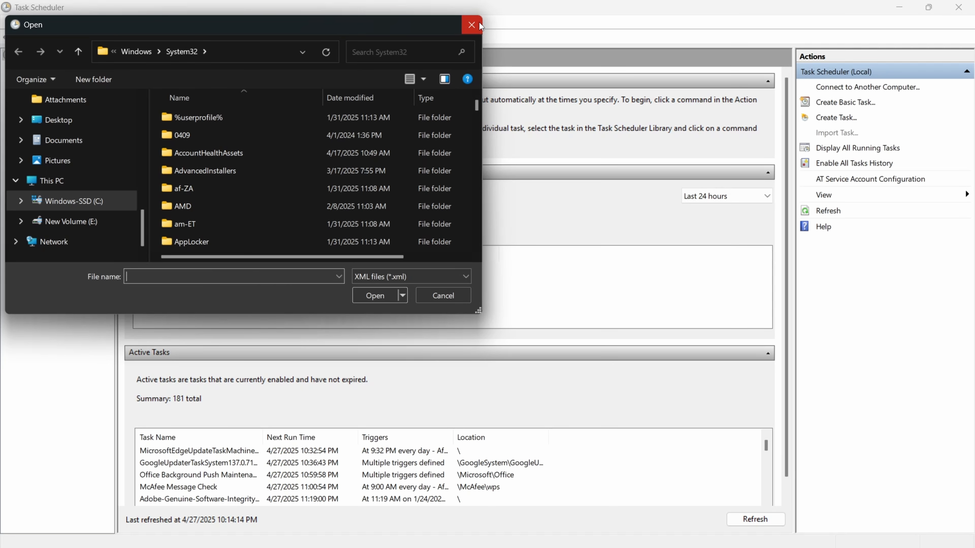
left_click(472, 25)
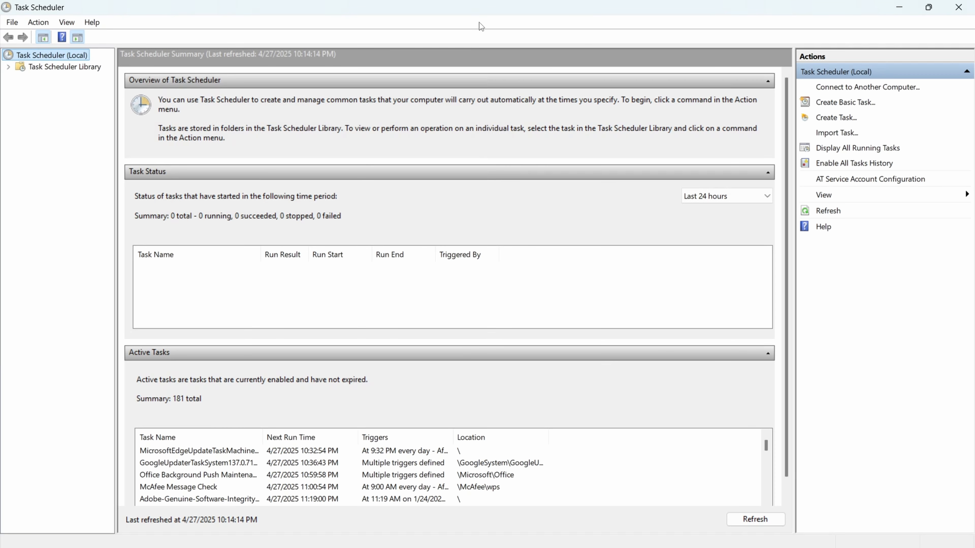
Switch back to the Colab notebook and examine the StartAlgorithm.xml task definition and the neighbouring stop_algo.bat and StopAlgorithm.xml cells
key("alt+Tab")
key("alt+Tab")
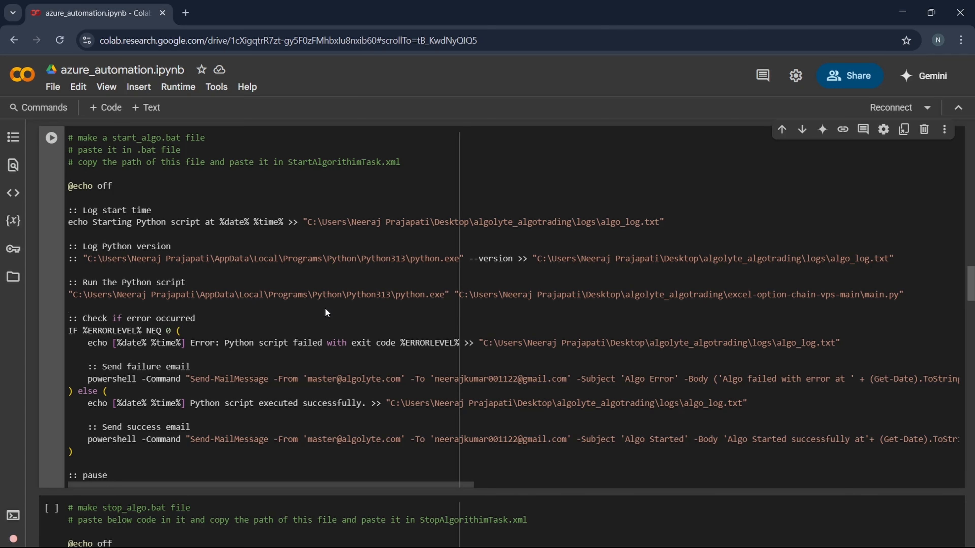
left_click(325, 308)
scroll(325, 309, "down", 15)
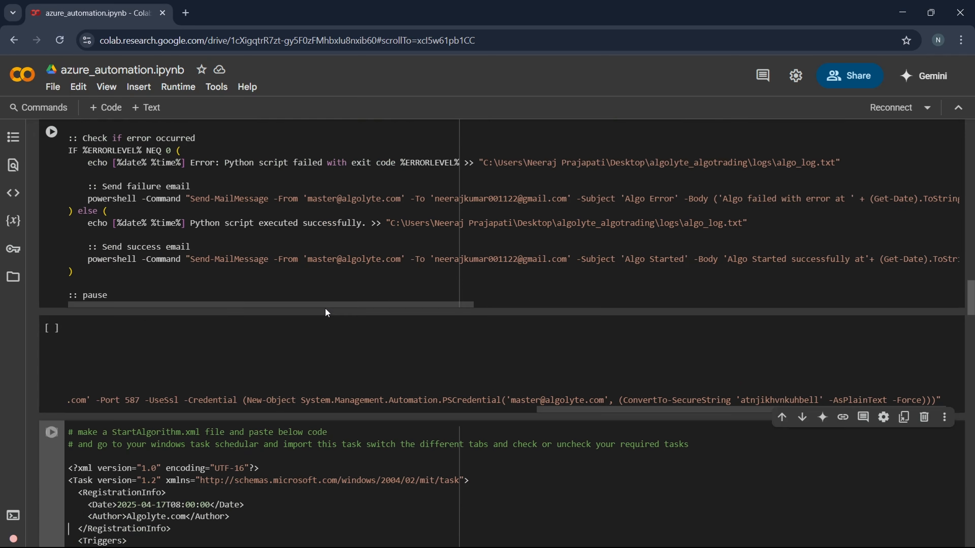
key("Up")
key("Up")
key("Up")
key("Up")
key("Up")
key("Up")
key("Up")
key("Up")
key("Up")
key("Up")
key("Up")
key("Up")
key("Up")
key("Up")
key("Up")
key("Up")
key("Up")
key("Up")
key("Up")
key("Up")
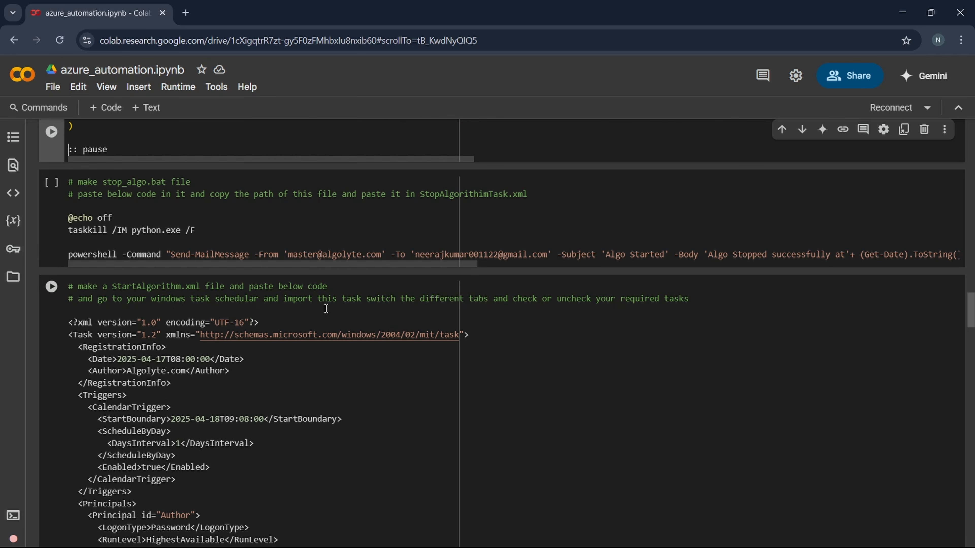
key("Down")
key("Down")
key("Down")
key("Down")
key("Down")
key("Down")
key("Down")
key("Down")
key("Down")
key("Down")
key("Down")
key("Down")
key("Down")
key("Down")
key("Down")
key("Down")
key("Down")
key("Down")
key("Down")
key("Down")
key("Down")
key("Down")
key("Down")
key("Down")
key("Down")
key("Down")
key("Down")
key("Down")
key("Down")
key("Down")
key("Down")
key("Down")
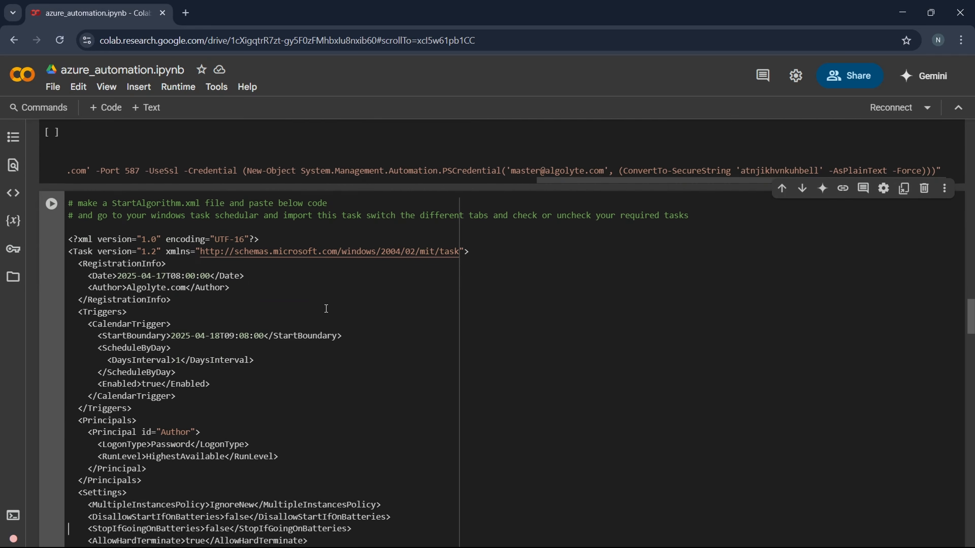
key("Up")
key("Up")
key("Up")
key("Up")
key("Up")
key("Up")
key("Up")
key("Up")
key("Up")
key("Up")
key("Up")
key("Up")
key("Up")
key("Up")
key("Up")
key("Up")
key("Up")
key("Up")
key("Up")
key("Up")
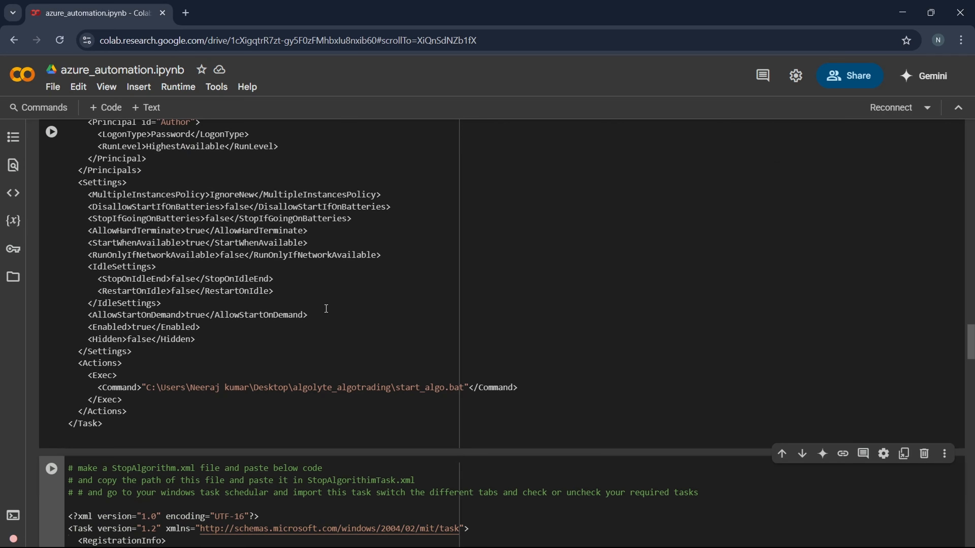
key("Down")
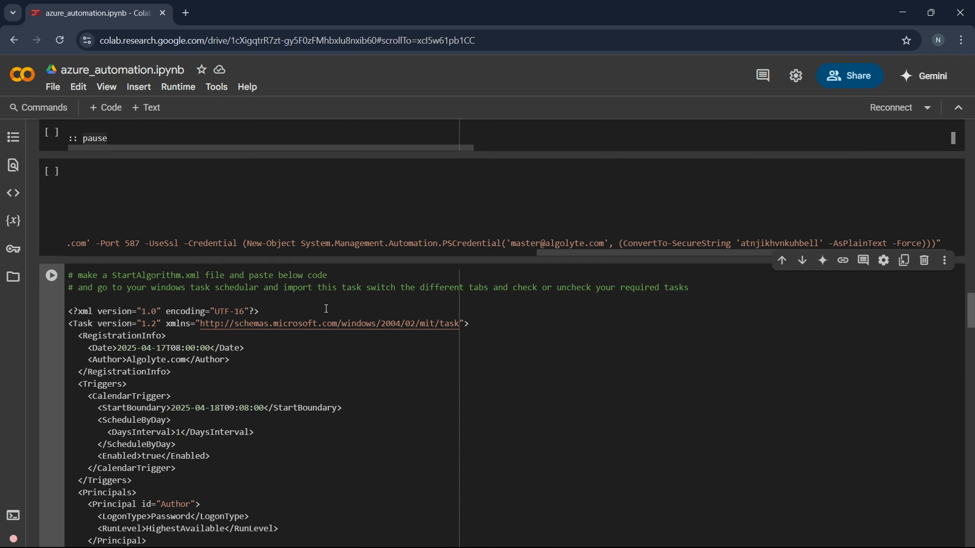
Highlight the StartAlgorithm.xml cell from its opening comment to the closing Task tag to examine it, and clear the selection
key("shift+Down")
key("shift+Down")
key("shift+Down")
key("shift+Down")
key("shift+Down")
key("shift+Down")
key("shift+Down")
key("shift+Down")
key("shift+Down")
key("shift+Down")
key("shift+Down")
key("shift+Down")
key("shift+Down")
key("shift+Down")
key("shift+Down")
key("shift+Down")
key("shift+Down")
key("shift+Down")
key("shift+Down")
key("shift+Down")
key("shift+Down")
key("shift+Down")
key("shift+Down")
key("shift+Down")
key("shift+Down")
key("shift+Down")
key("shift+Down")
key("shift+Down")
key("shift+Down")
key("shift+Down")
key("shift+Down")
key("shift+Down")
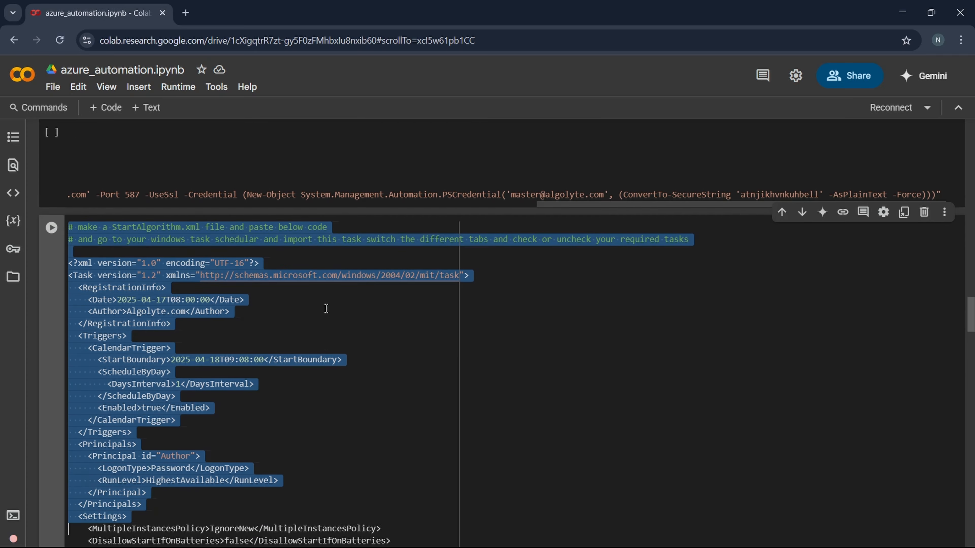
key("shift+Down")
key("shift+Down")
key("shift+Down")
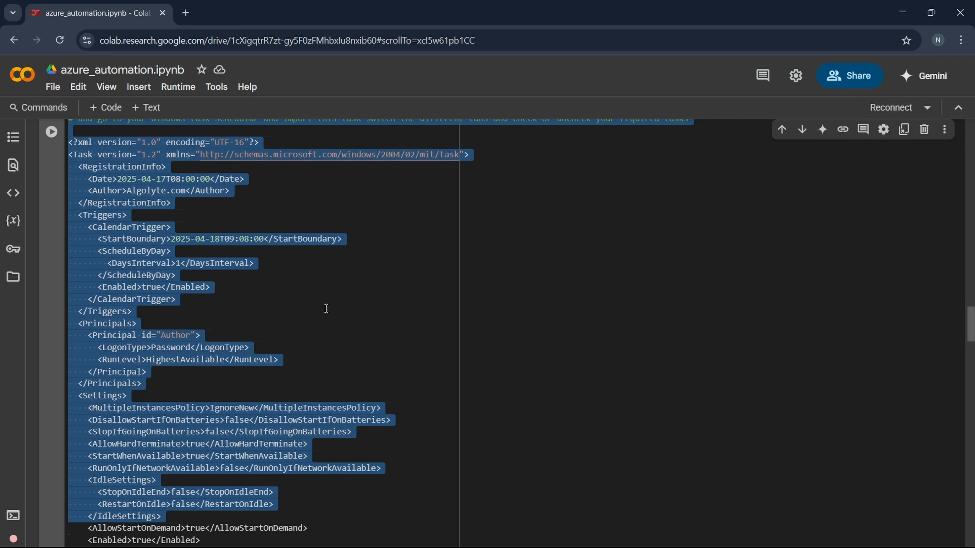
key("shift+Down")
key("shift+Down")
key("shift+Down")
key("shift+Down")
key("shift+Down")
key("shift+Down")
key("shift+Down")
key("shift+Down")
key("shift+Down")
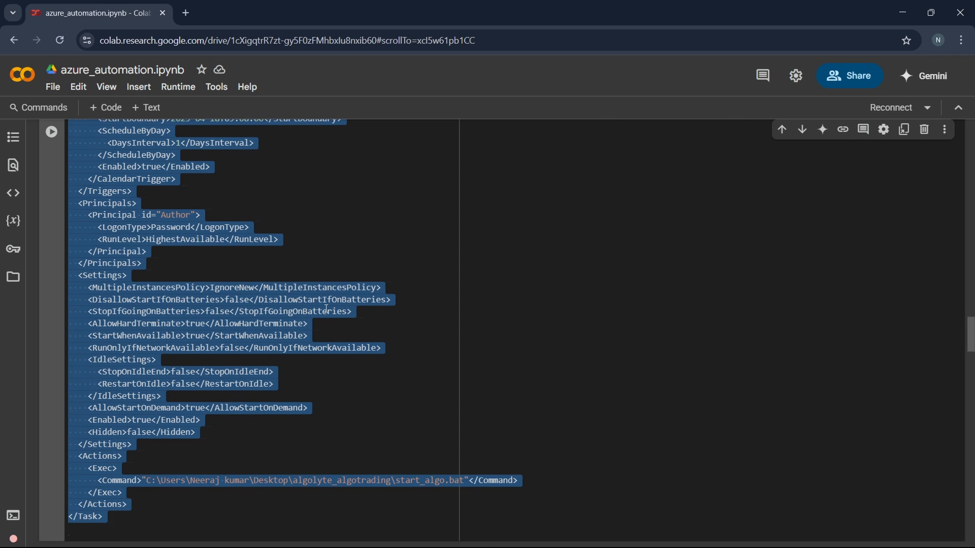
left_click(326, 309)
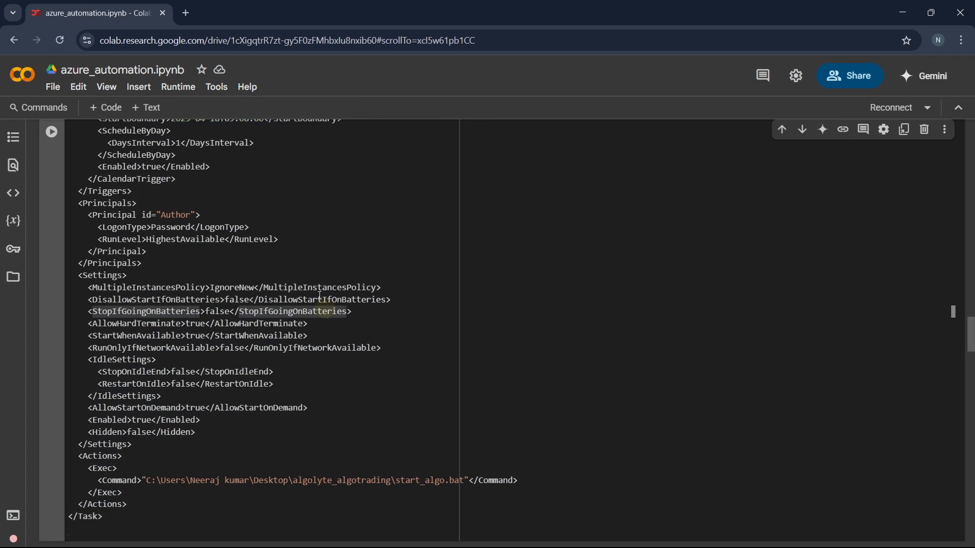
Leave the Colab notebook, advance the slide show to the Azure Automation slide, and switch to the Azure portal dashboard in Edge
left_click(902, 11)
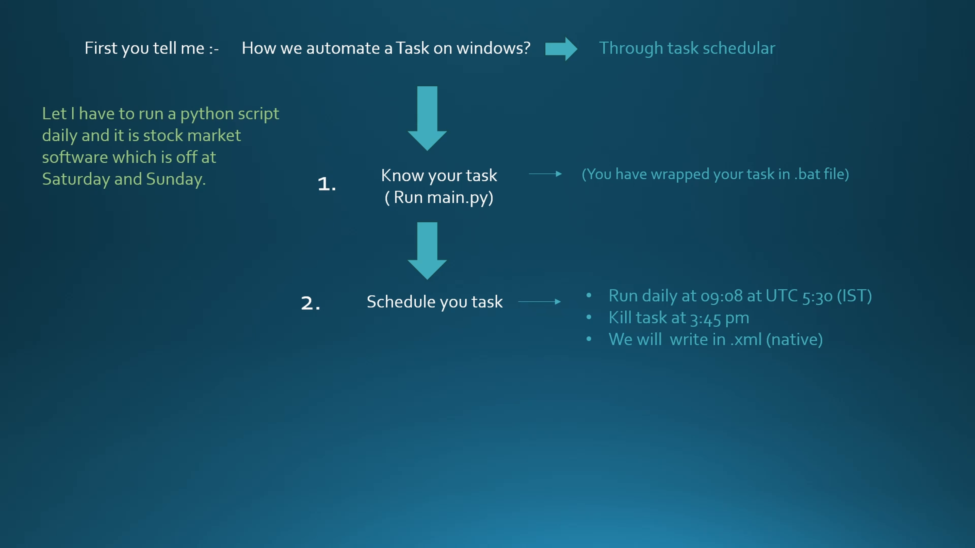
key("Right")
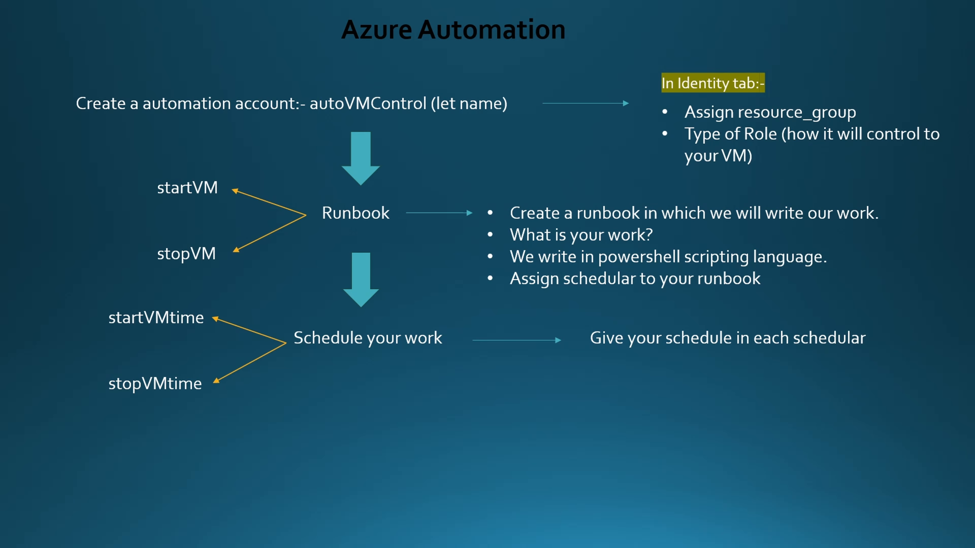
key("alt+Tab")
key("alt+Tab")
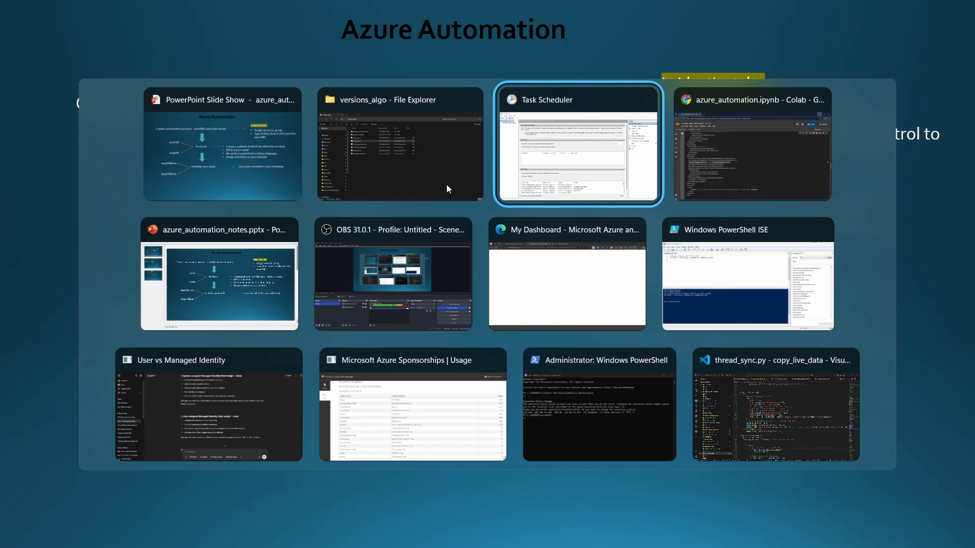
key("alt+Tab")
key("alt+Tab")
key("alt+Tab")
key("alt+Tab")
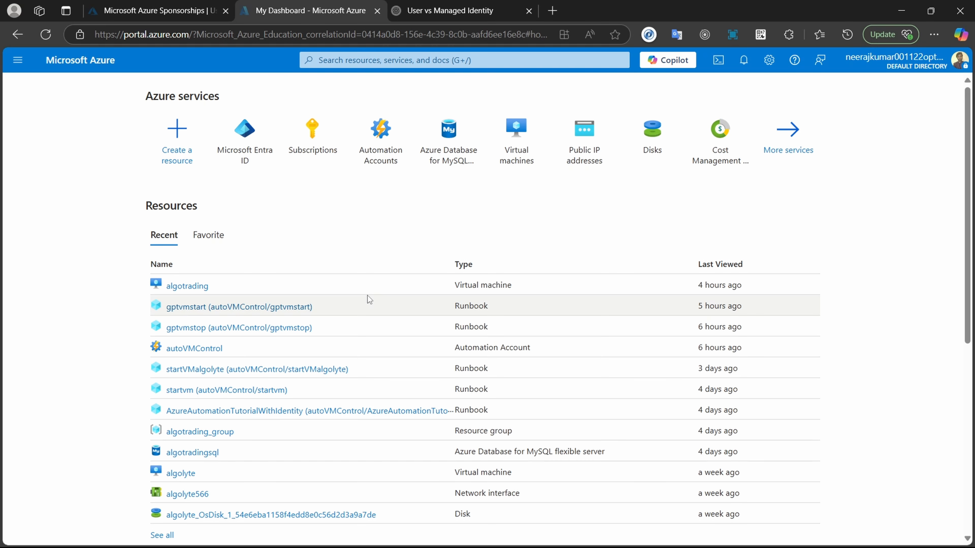
Open the algotrading virtual machine, examine its Auto-shutdown settings under Operations, and close it without changing anything
left_click(186, 287)
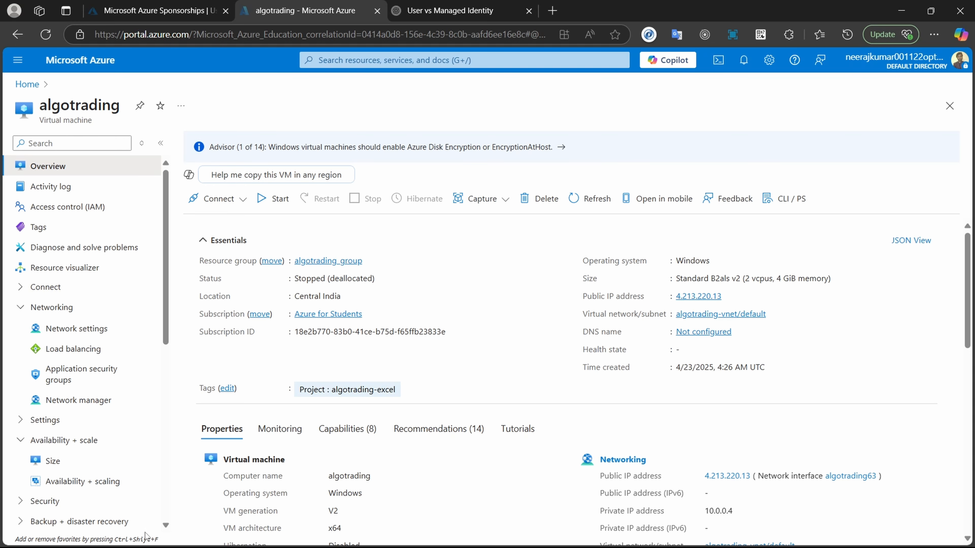
left_click(167, 524)
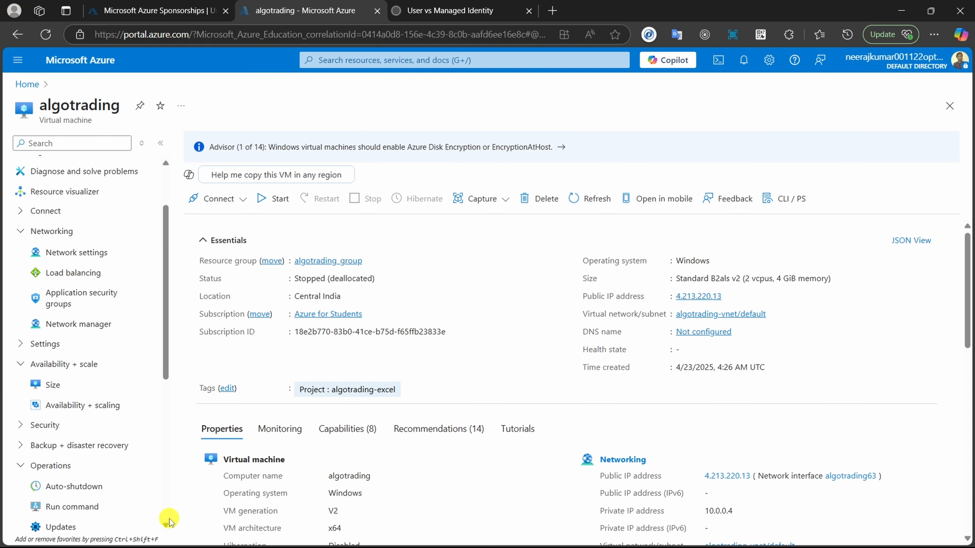
scroll(169, 522, "down", 2)
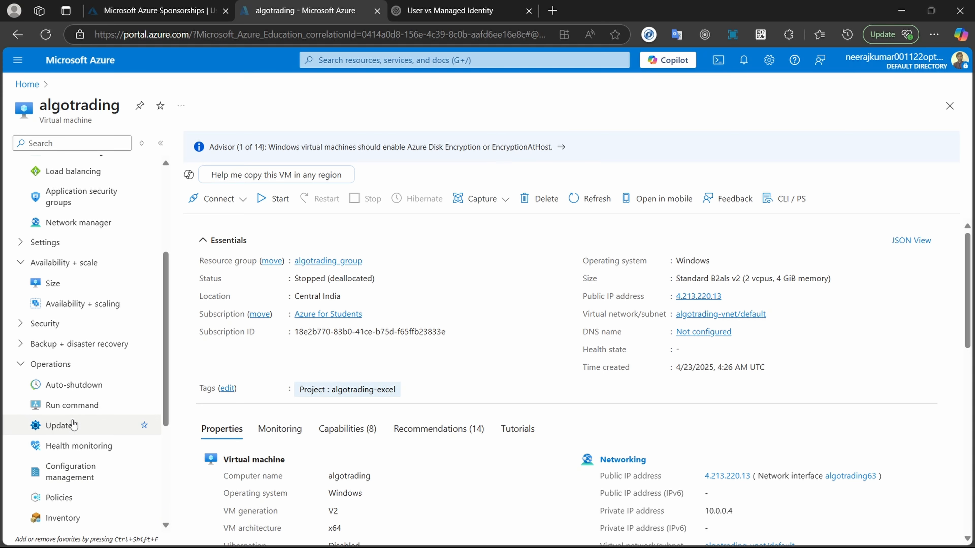
left_click(33, 365)
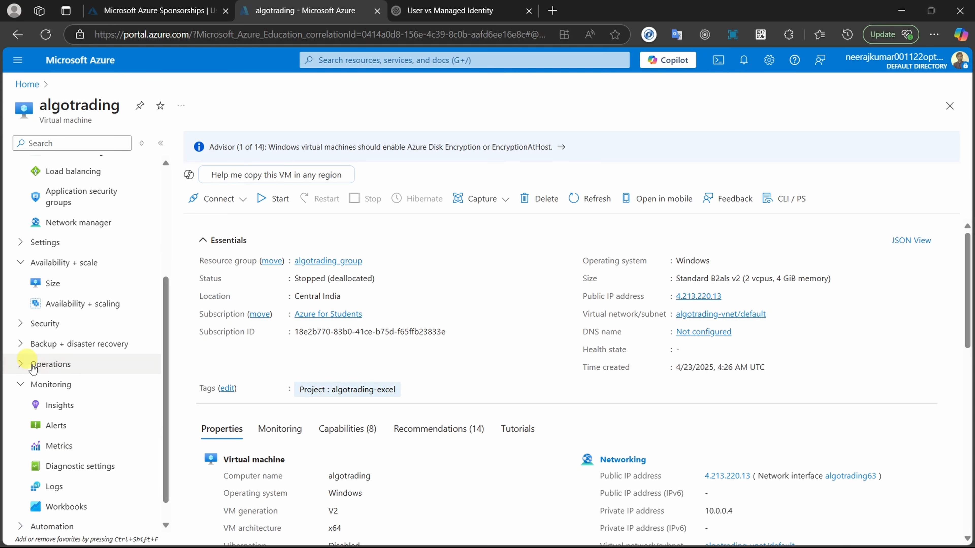
left_click(32, 365)
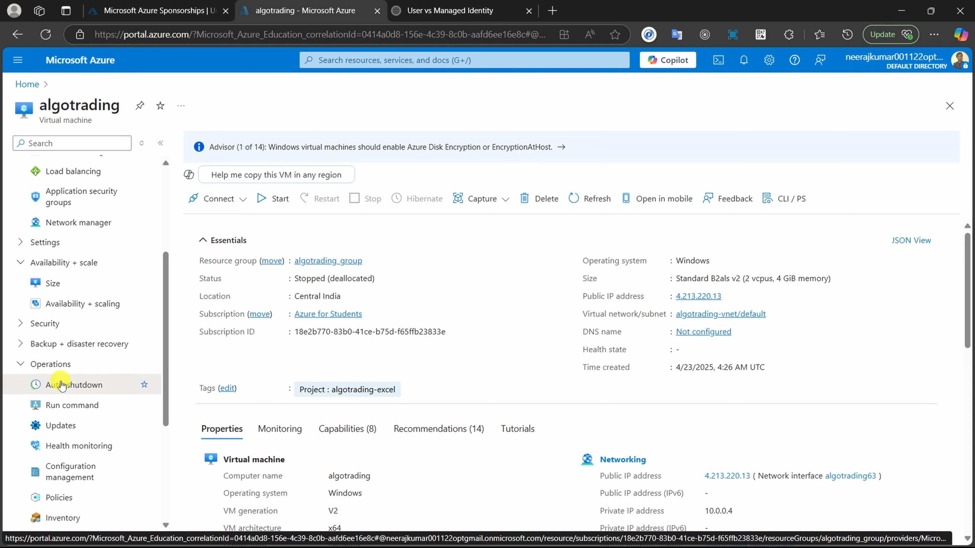
left_click(61, 385)
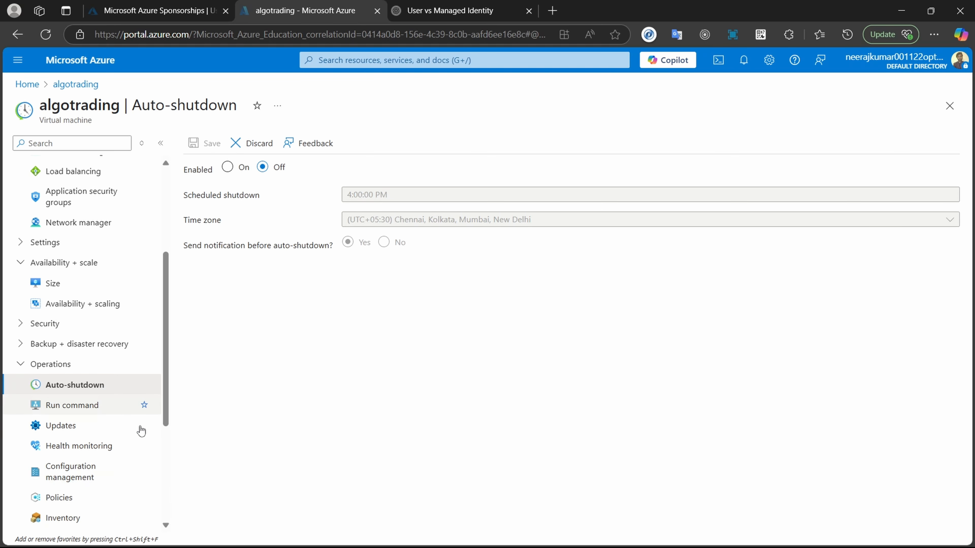
left_click(166, 525)
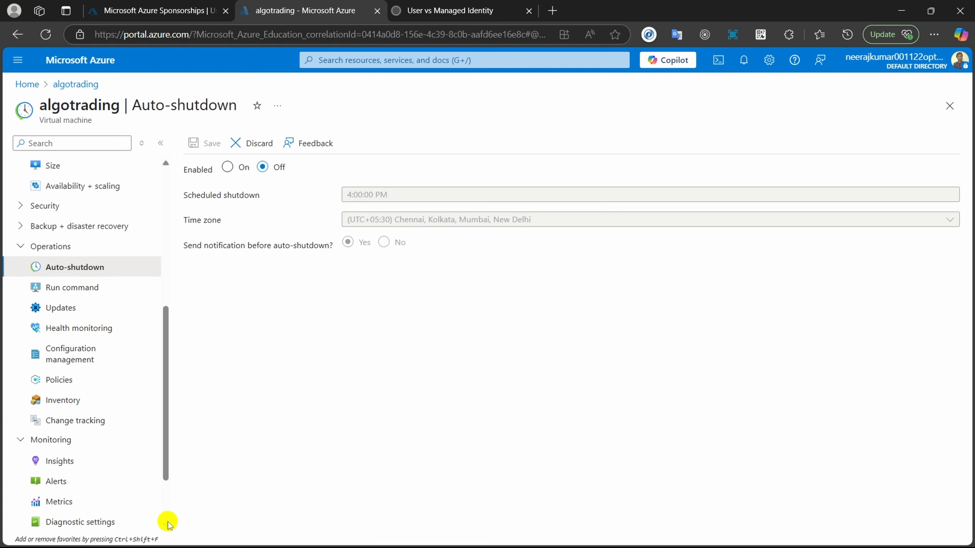
left_click(166, 524)
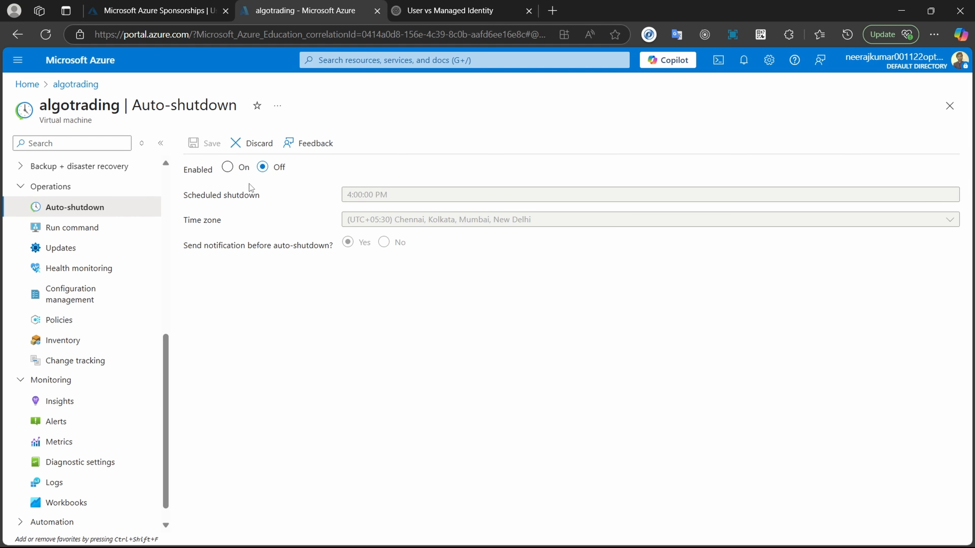
left_click(949, 105)
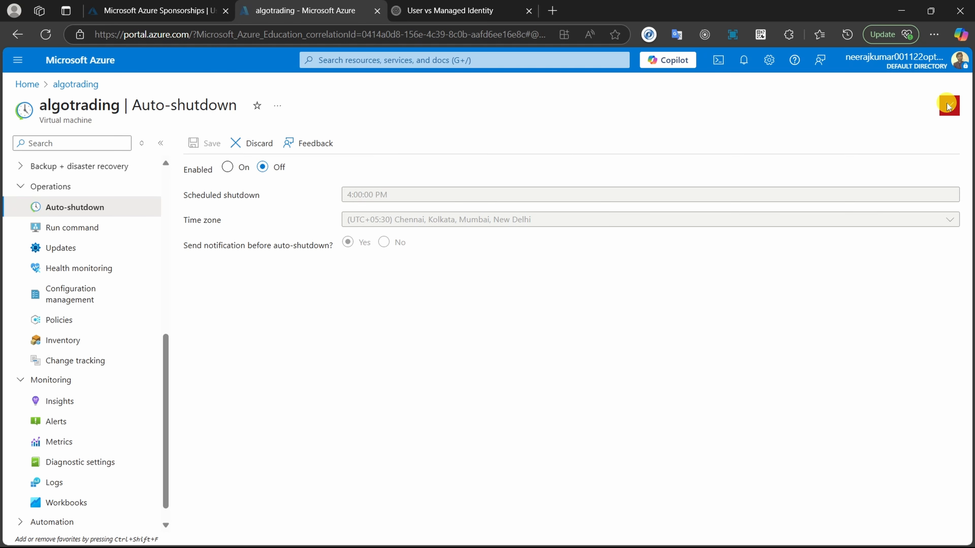
Search the portal for "autamation" and open the Automation Accounts service
left_click(337, 61)
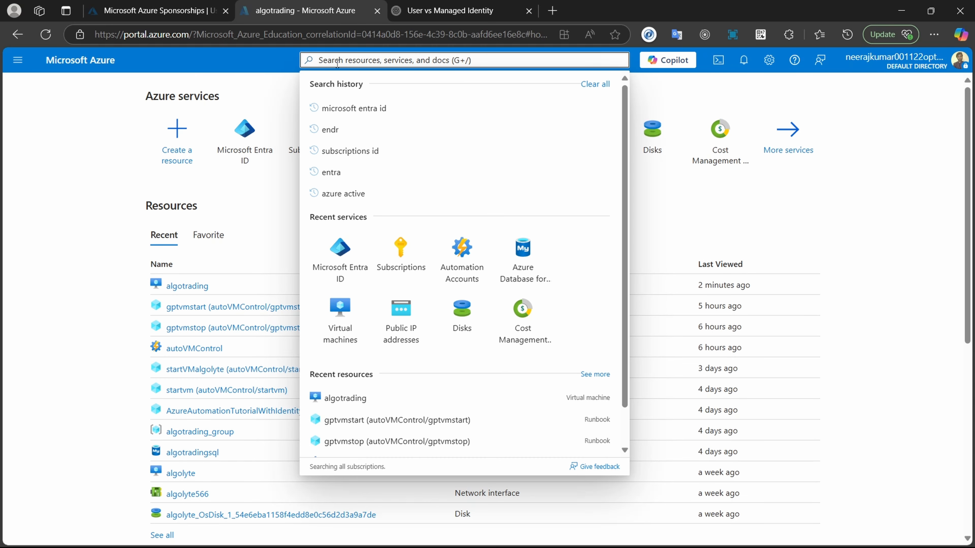
type("autamation")
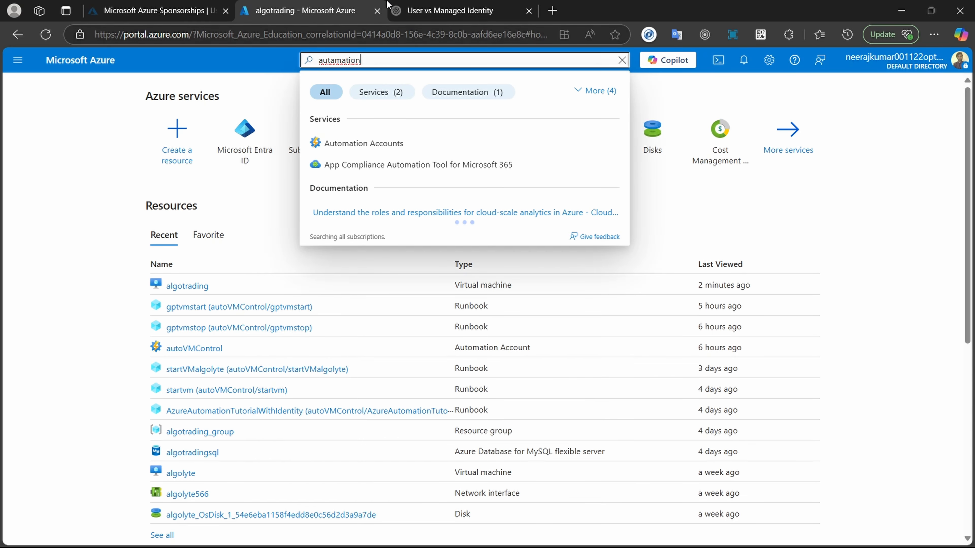
left_click(369, 151)
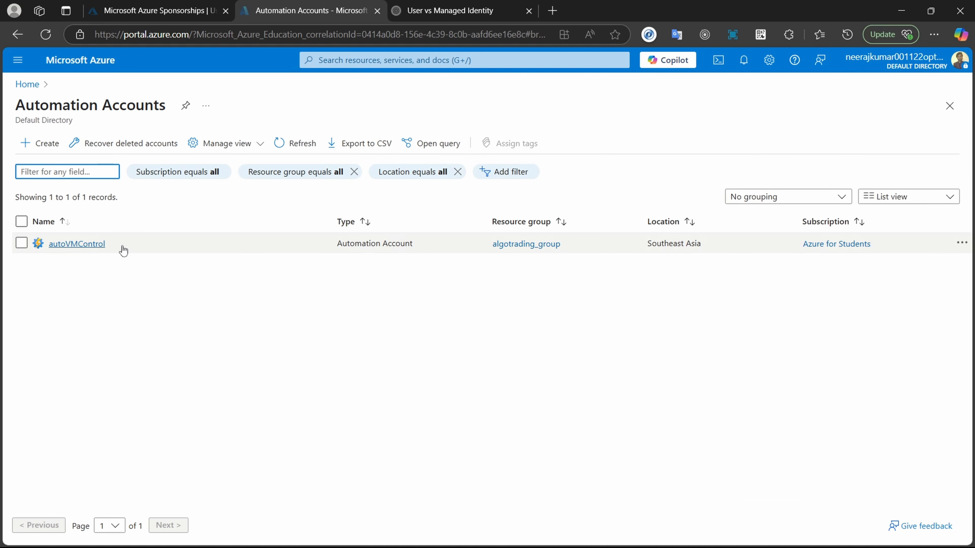
Start creating an automation account and review the available resource groups and regions without choosing any
left_click(45, 145)
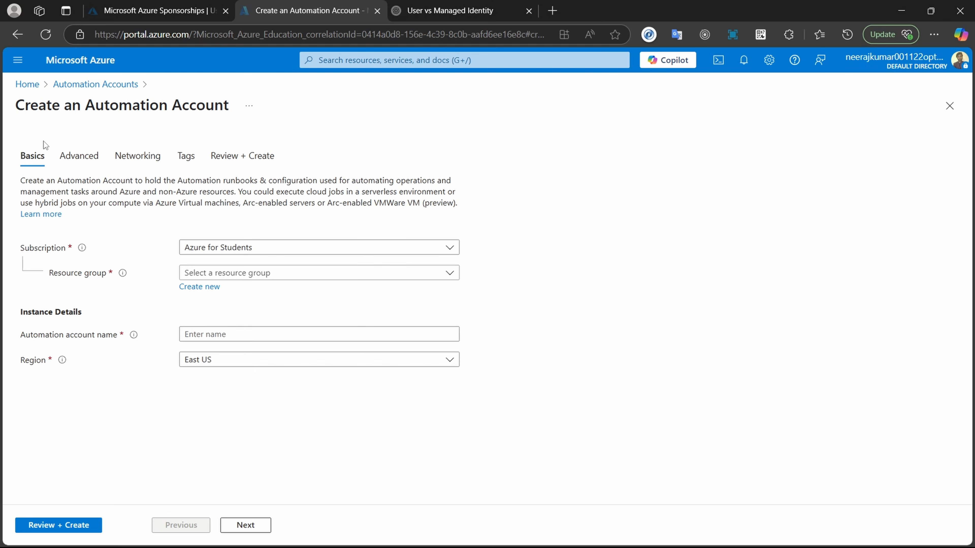
left_click(450, 273)
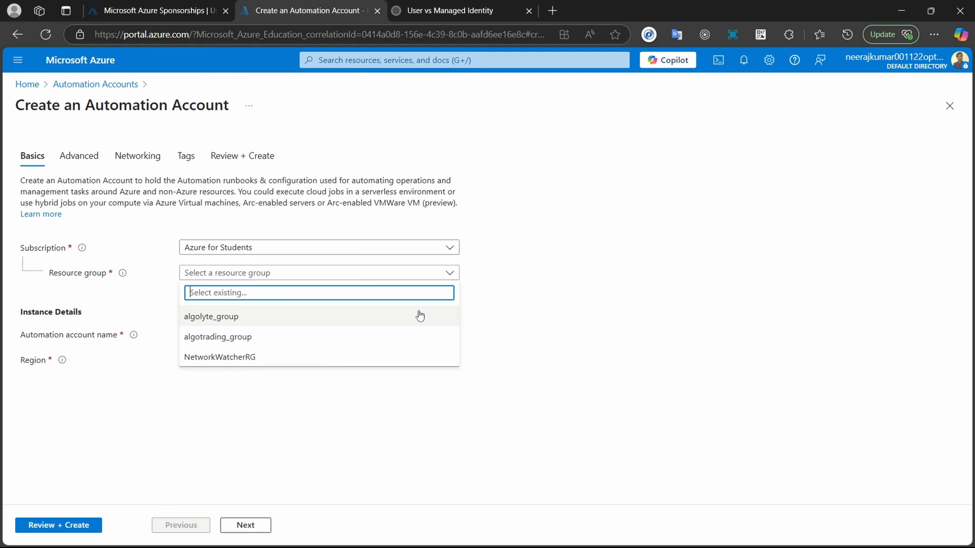
left_click(452, 273)
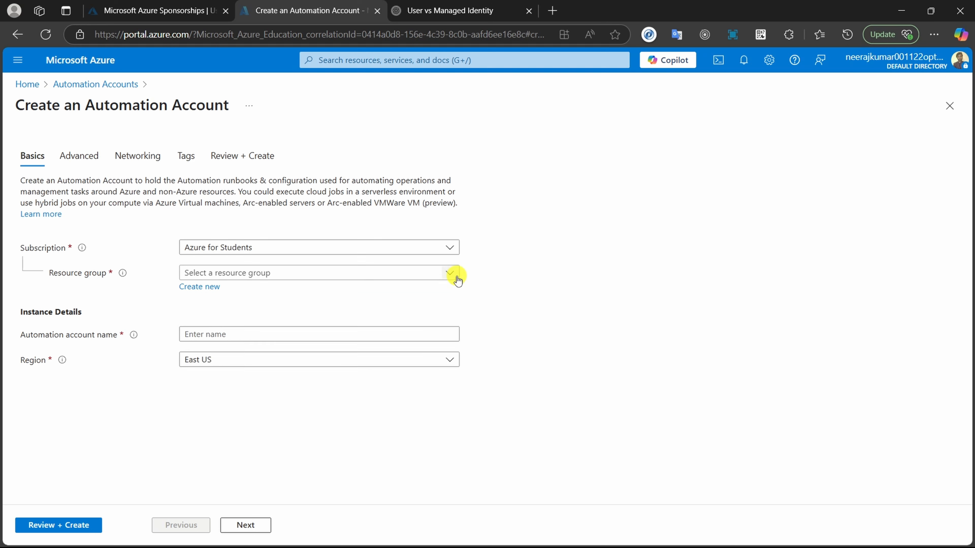
left_click(452, 272)
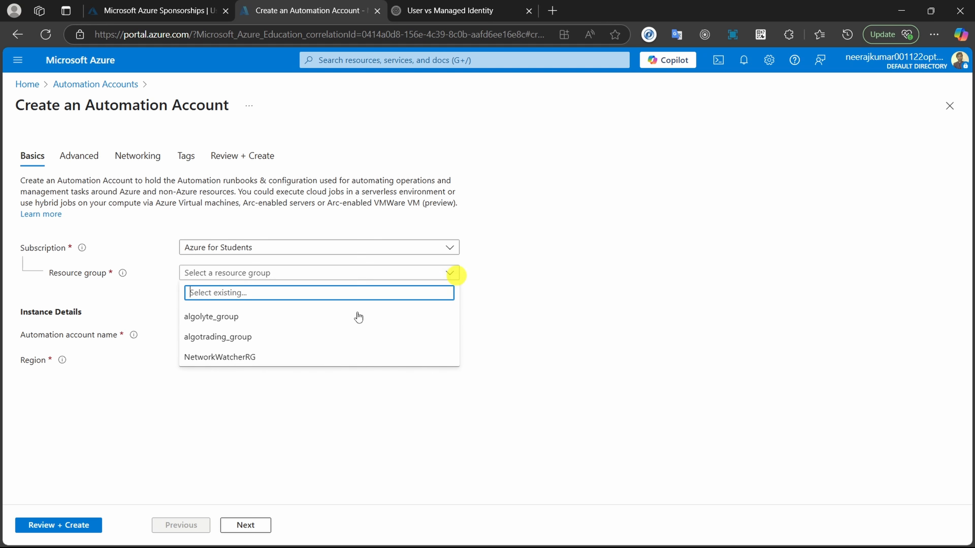
left_click(528, 402)
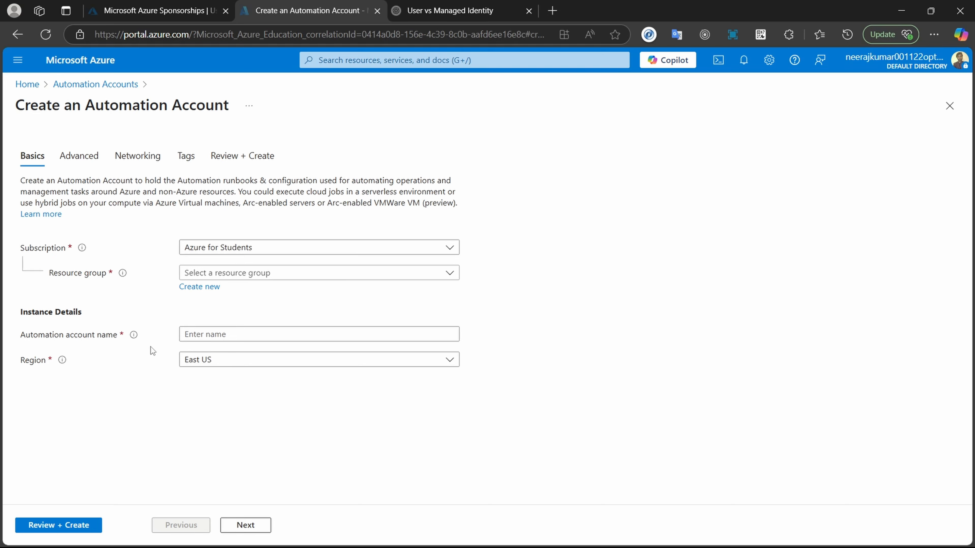
left_click(225, 360)
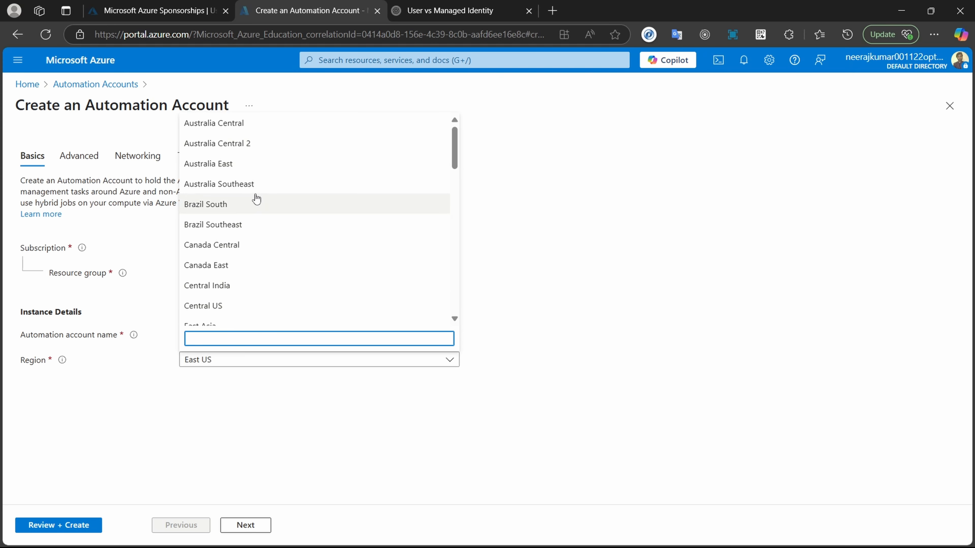
left_click(489, 416)
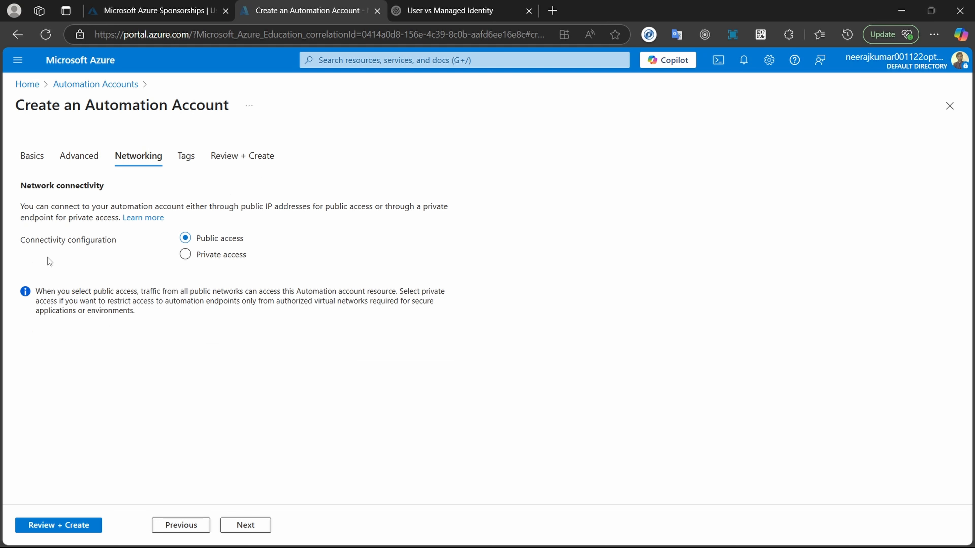
Review the Basics, Advanced and Networking settings of the new automation account, and close the form without creating it
left_click(60, 162)
left_click(32, 154)
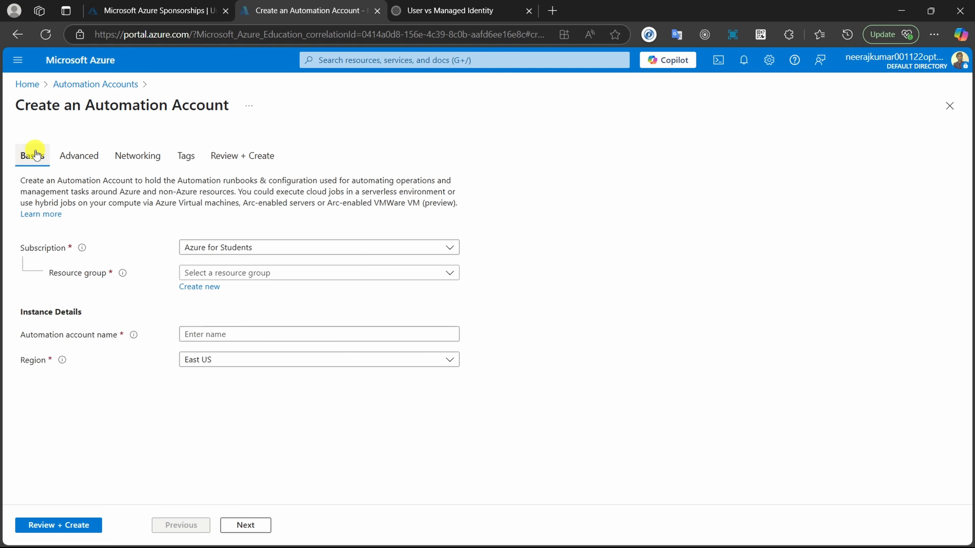
left_click(79, 158)
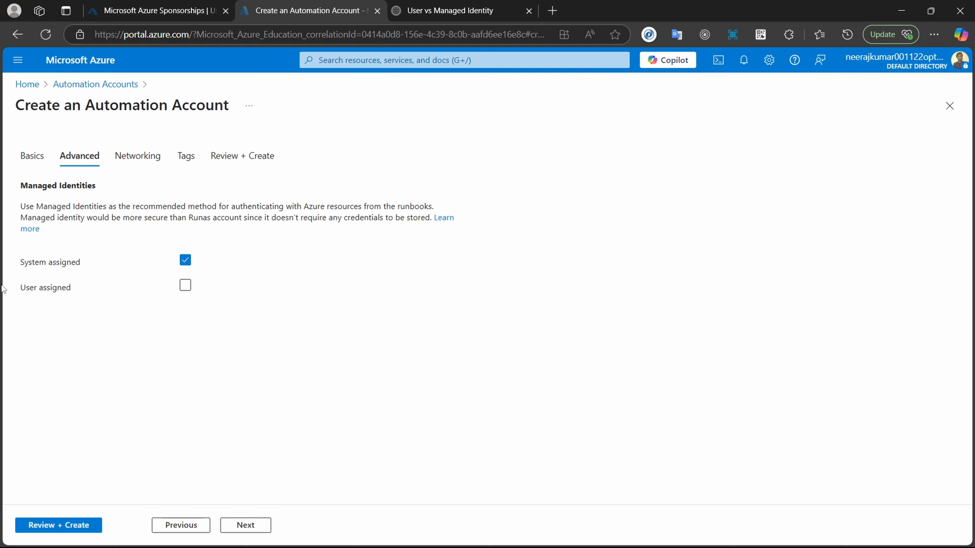
left_click(134, 155)
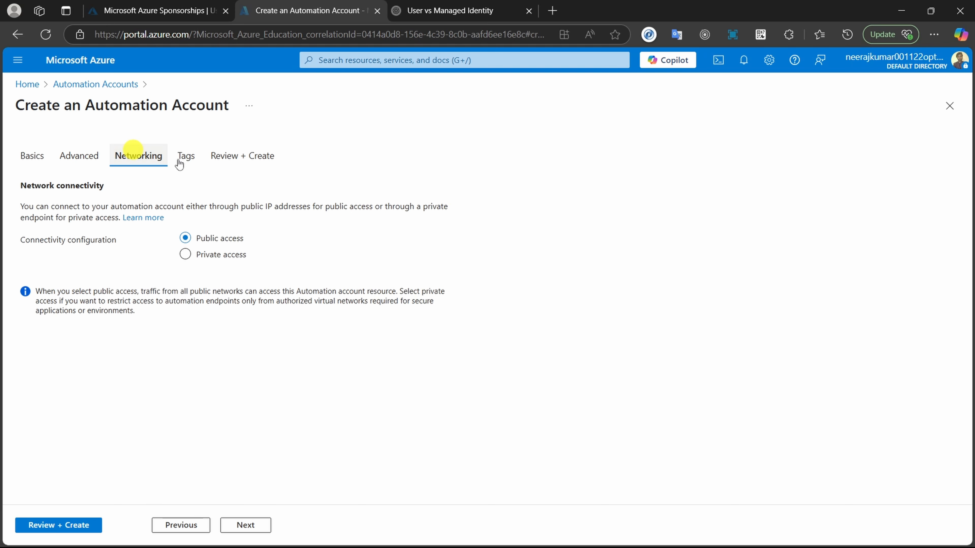
left_click(32, 155)
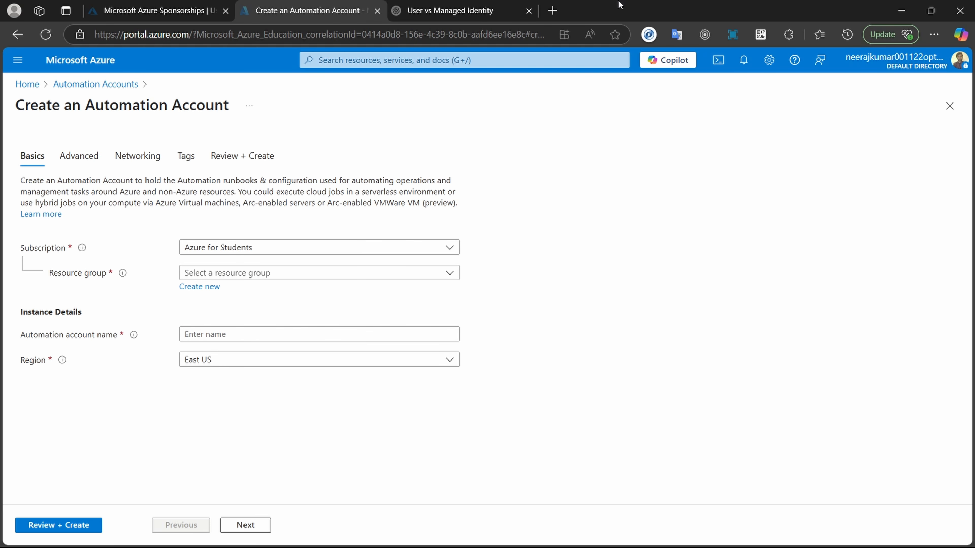
left_click(949, 106)
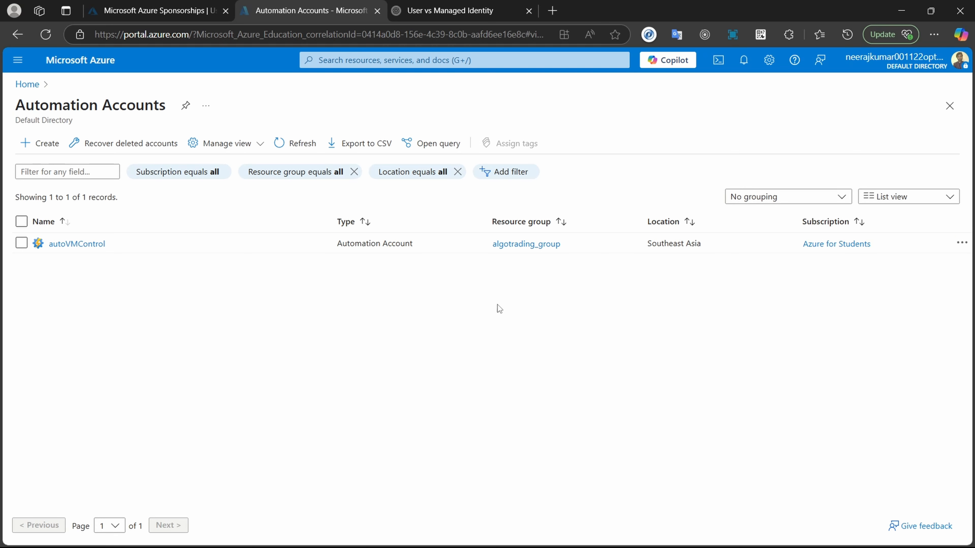
Consult the Azure Automation slide, return to the Azure portal, and open the autoVMControl automation account
key("alt+Tab")
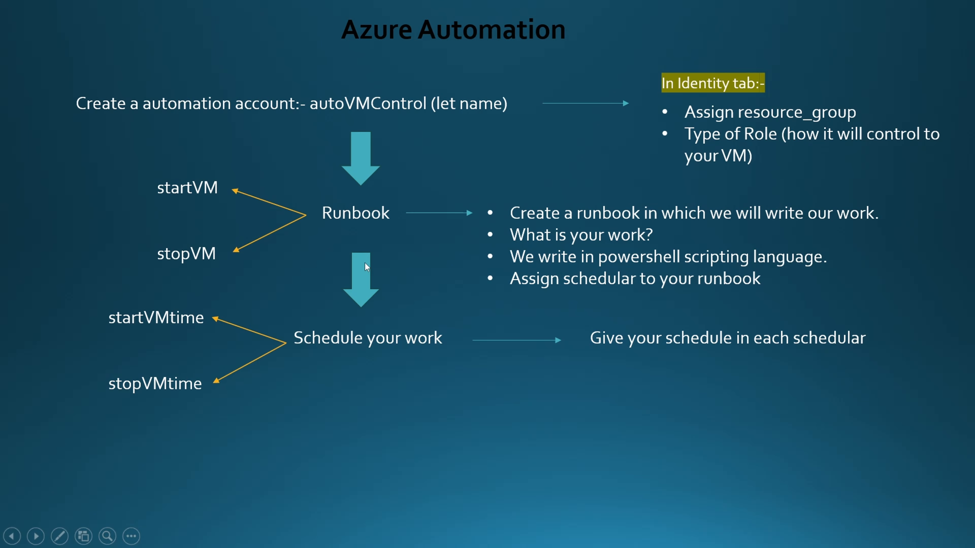
key("alt+Tab")
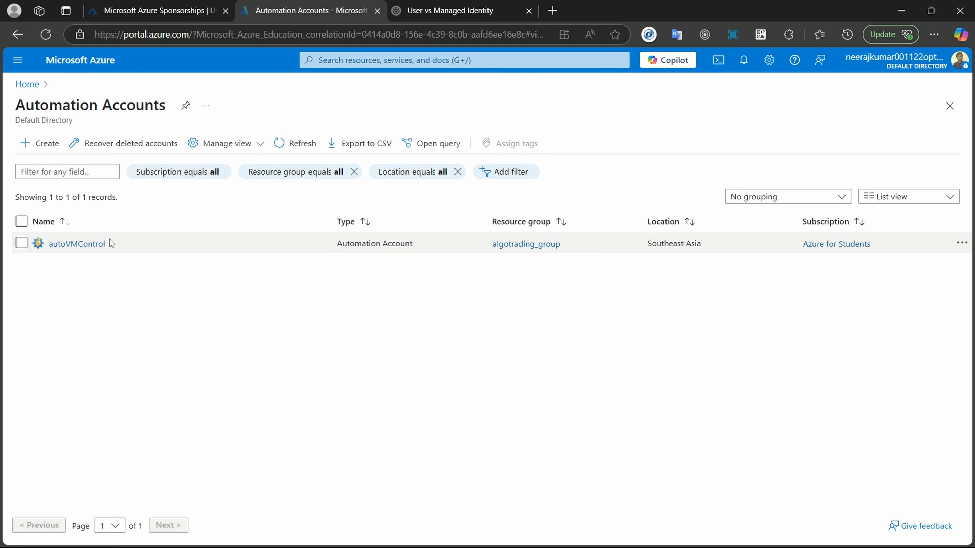
left_click(82, 245)
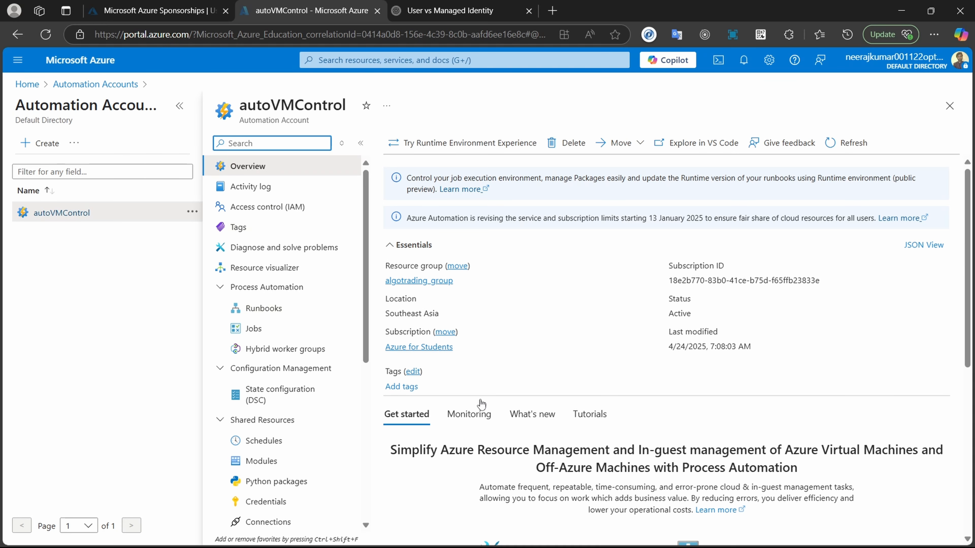
key("alt+Tab")
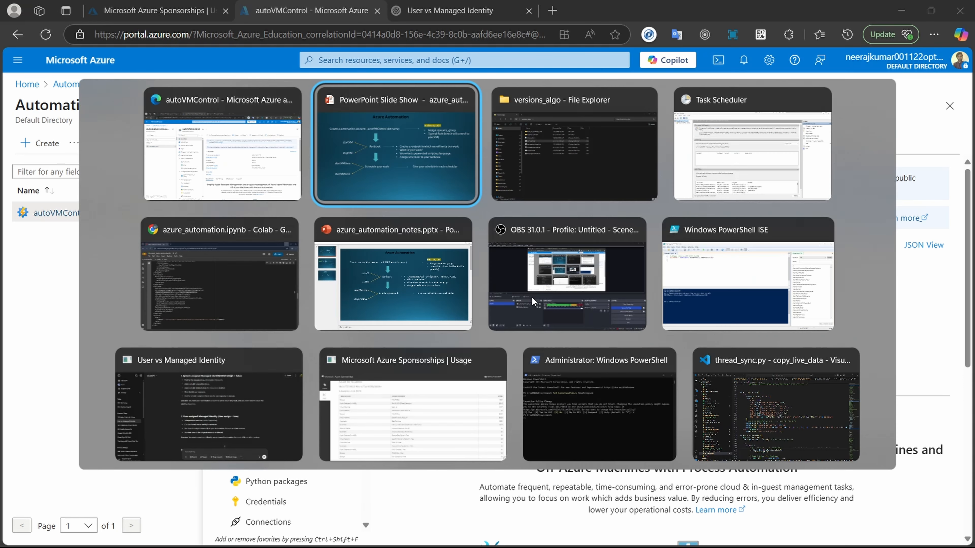
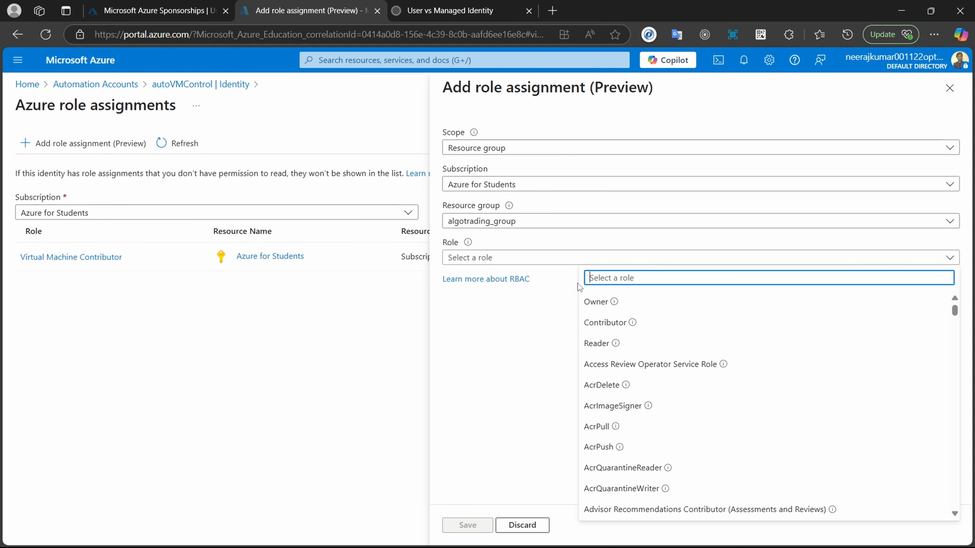
Choose the Virtual Machine Contributor role for the algotrading_group resource group in the new role assignment
mouse_move(612, 302)
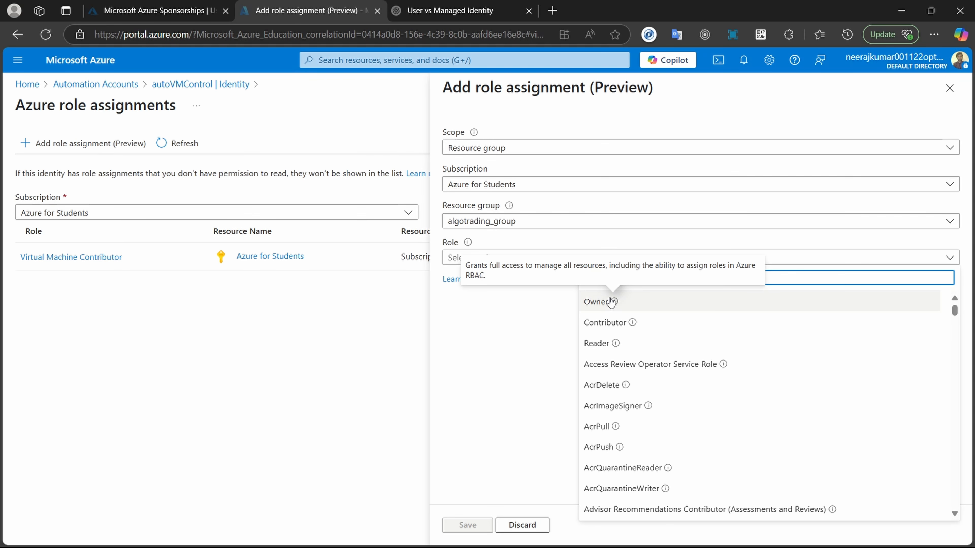
type("virtual machine")
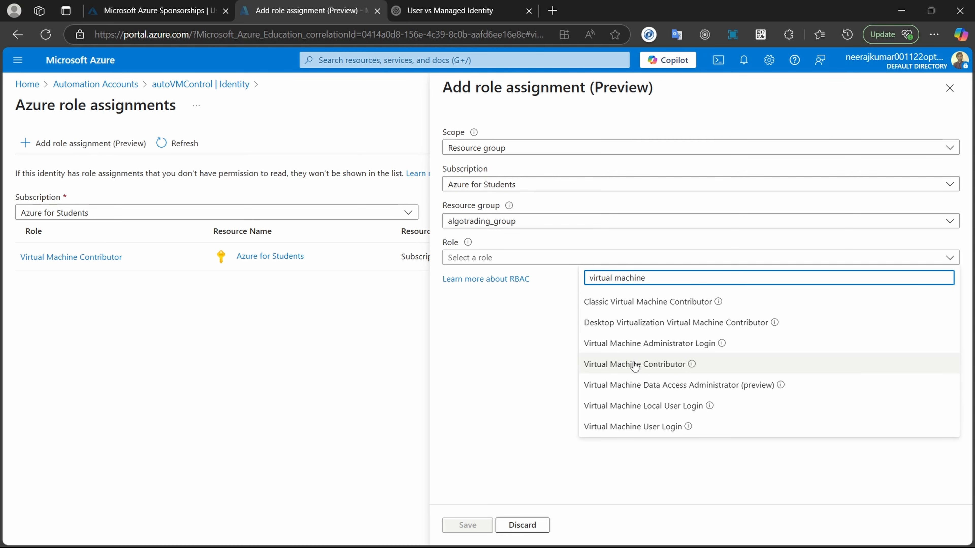
left_click(629, 366)
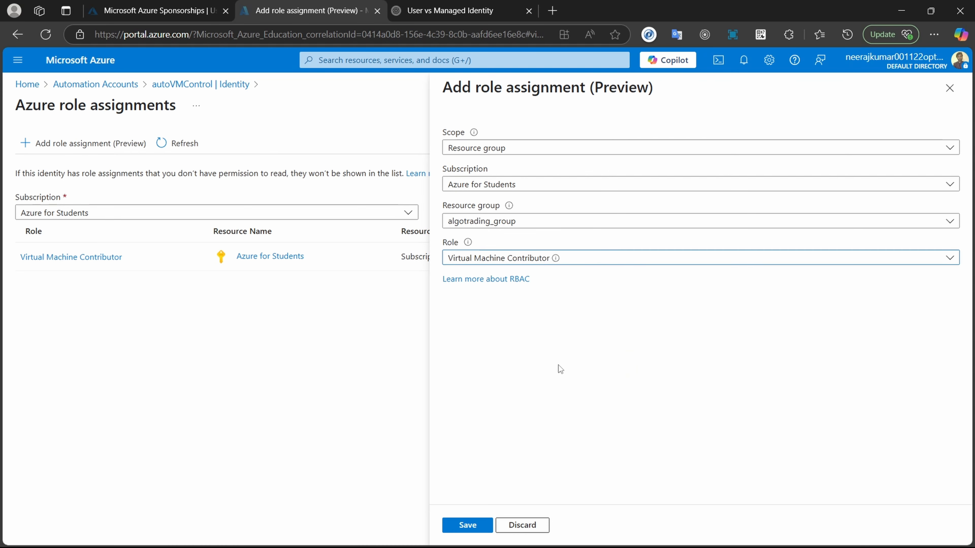
Try the Subscription scope for the role assignment, review the other scope options, and close the form without saving
left_click(533, 149)
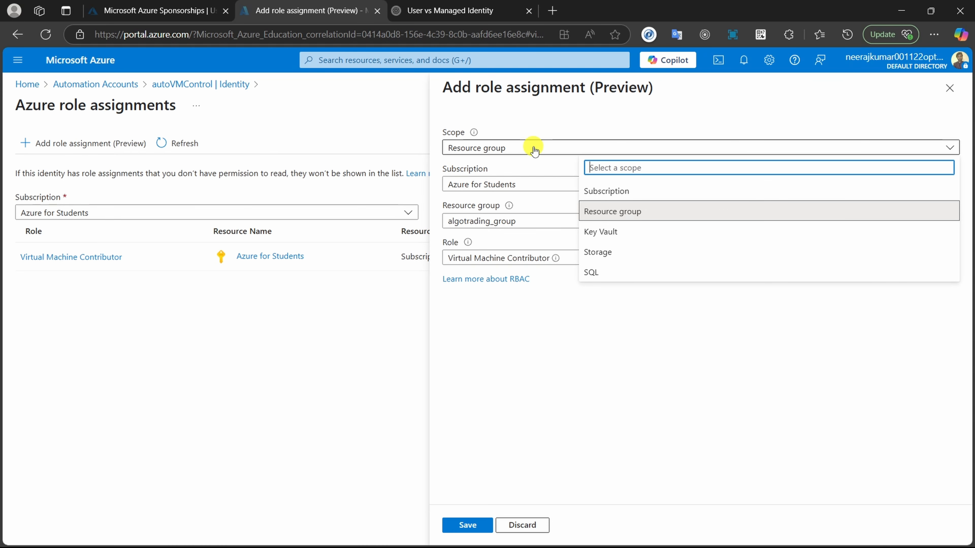
left_click(633, 192)
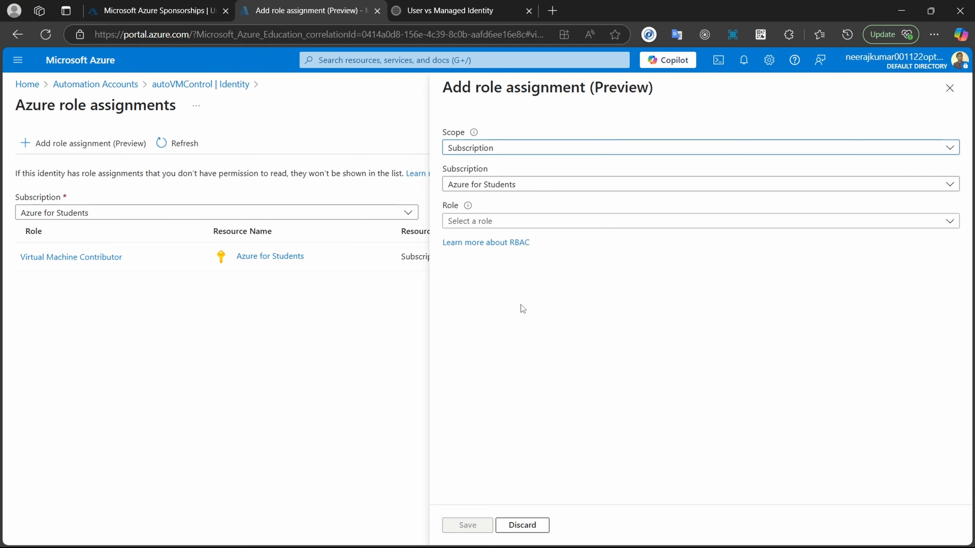
left_click(582, 147)
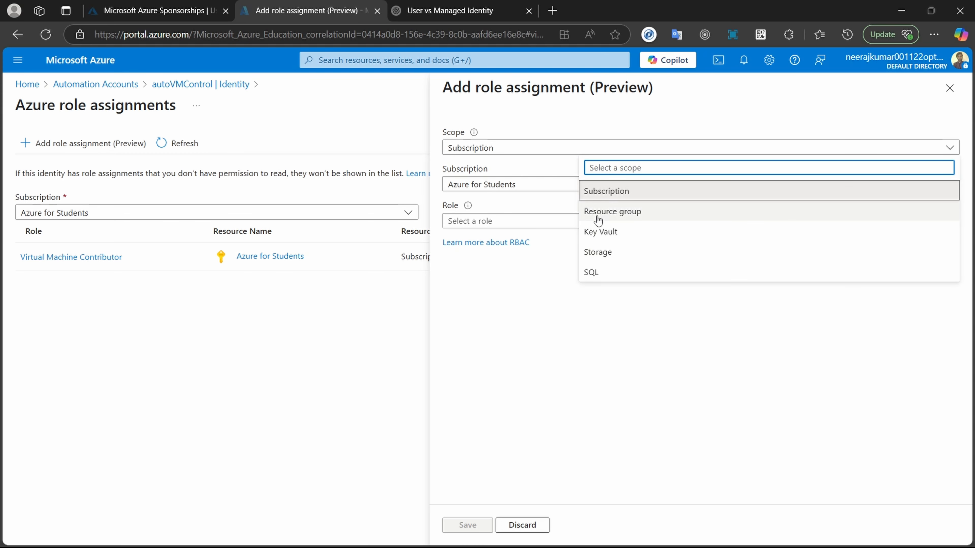
left_click(498, 341)
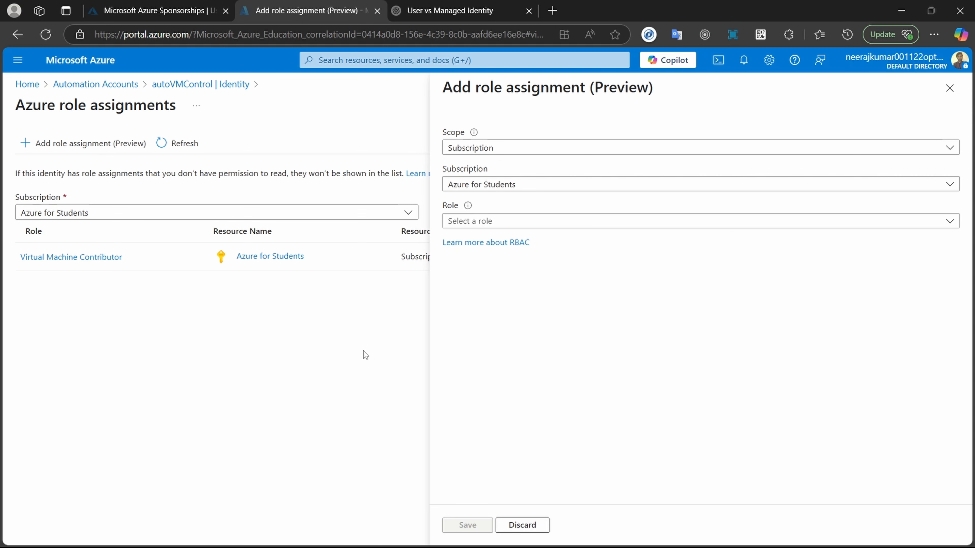
left_click(950, 90)
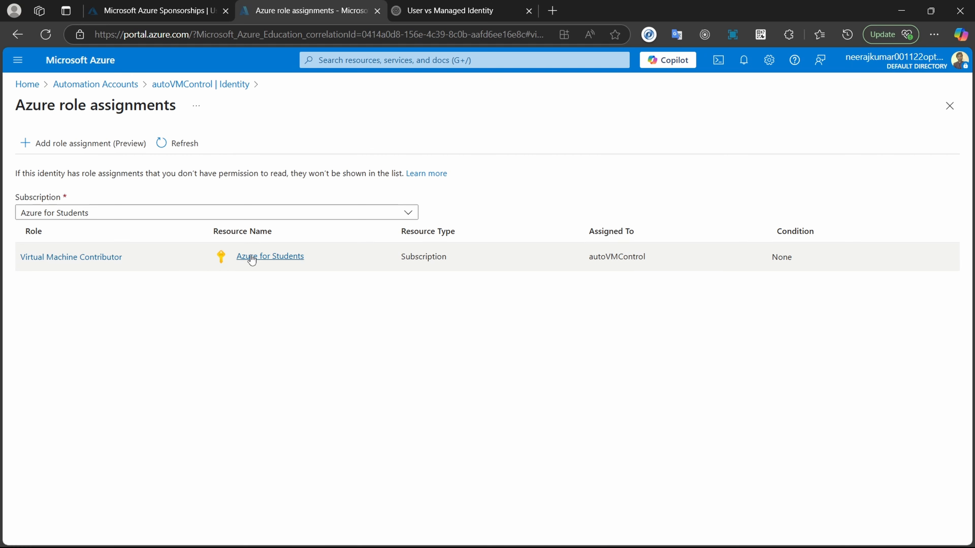
Return to the Automation Accounts list and open the autoVMControl account in full-screen view
left_click(63, 84)
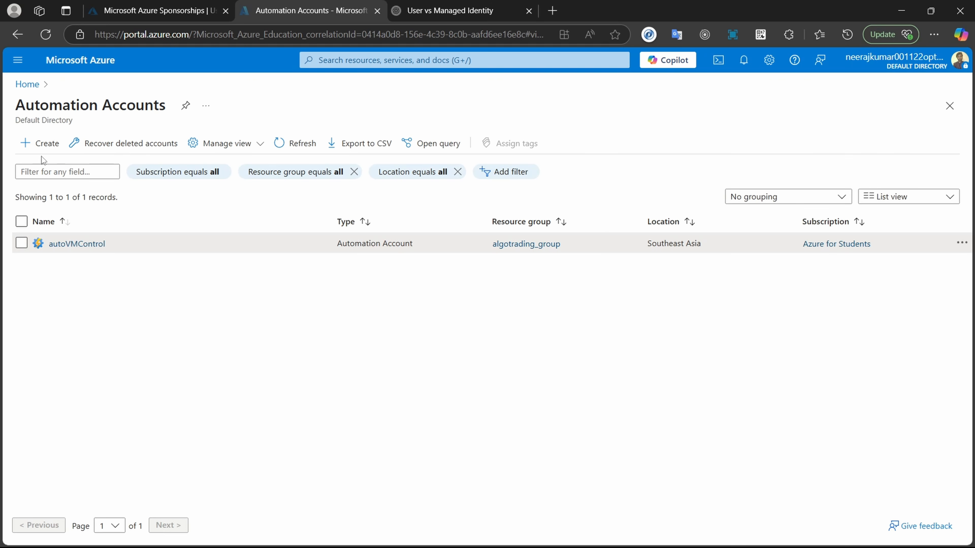
left_click(71, 245)
key("F11")
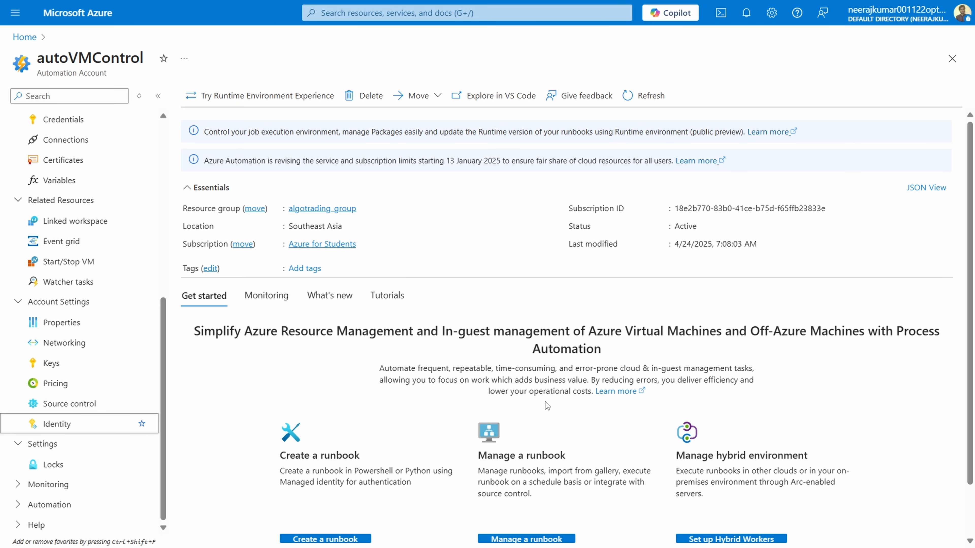
Consult the Azure Automation slide, return to the Azure portal, and open the Runbooks list of autoVMControl
key("alt+Tab")
key("alt+Tab")
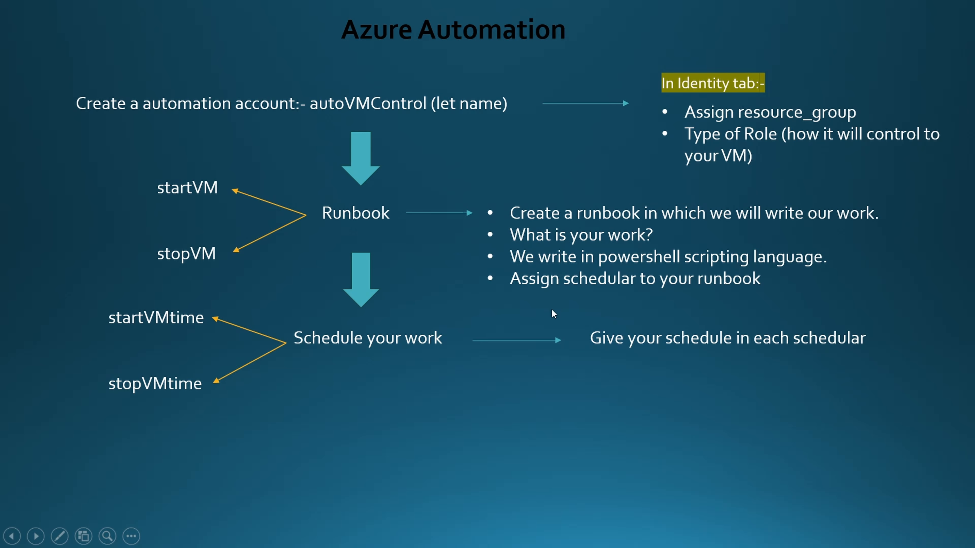
key("alt+Tab")
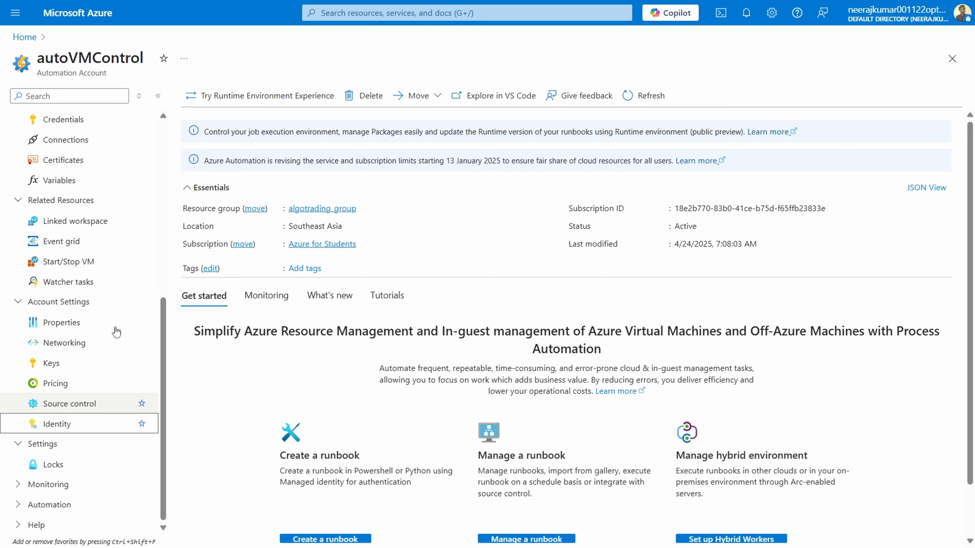
left_click(163, 116)
scroll(163, 116, "up", 8)
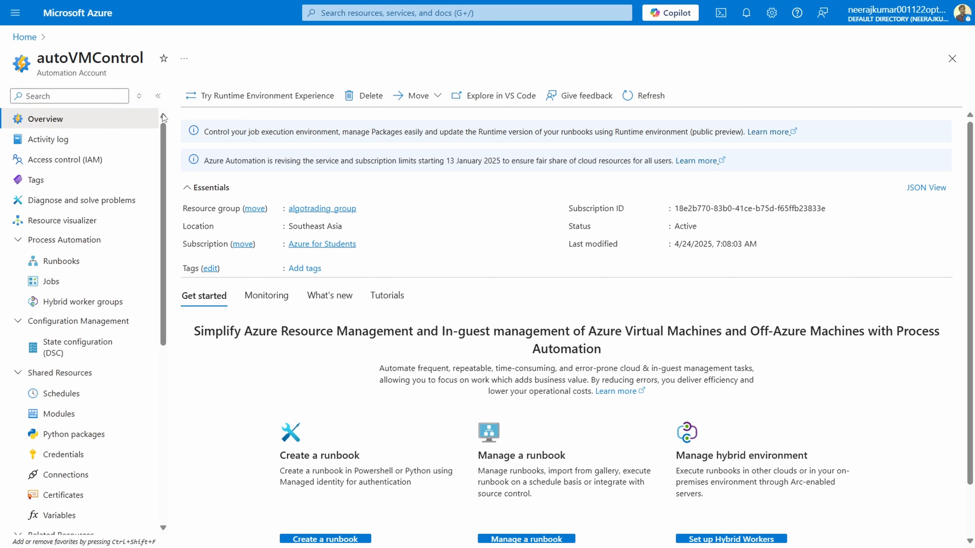
left_click(55, 263)
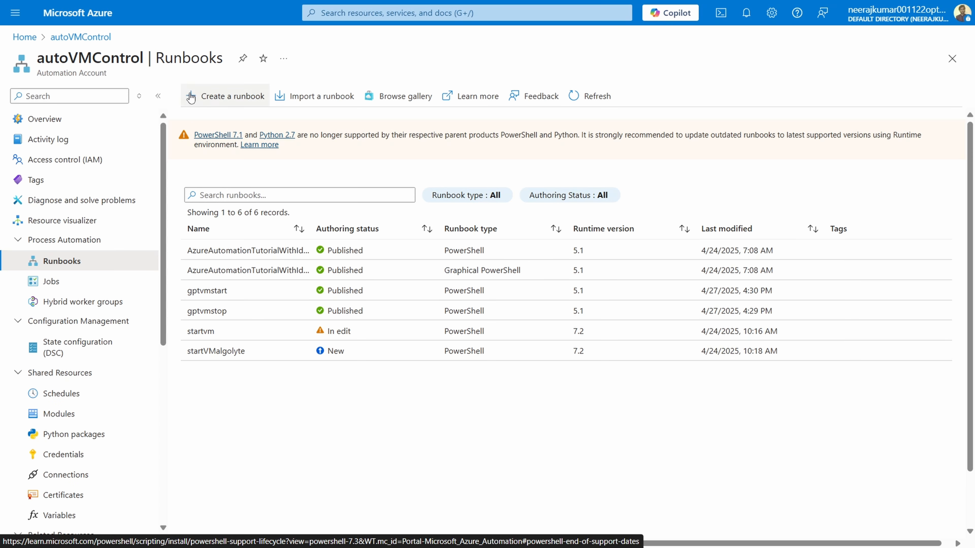
Start creating a runbook named startvmagain with runbook type PowerShell and runtime version 5.1
left_click(210, 97)
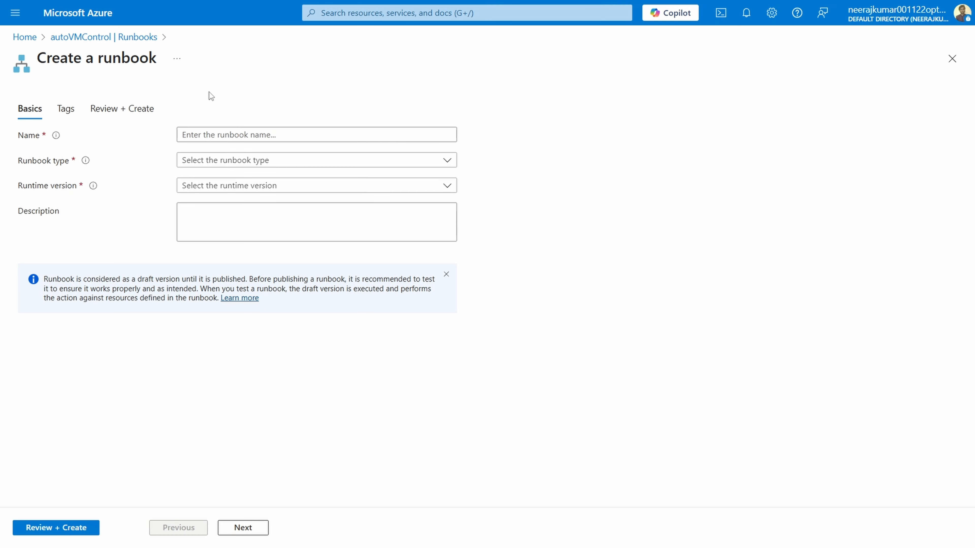
left_click(275, 135)
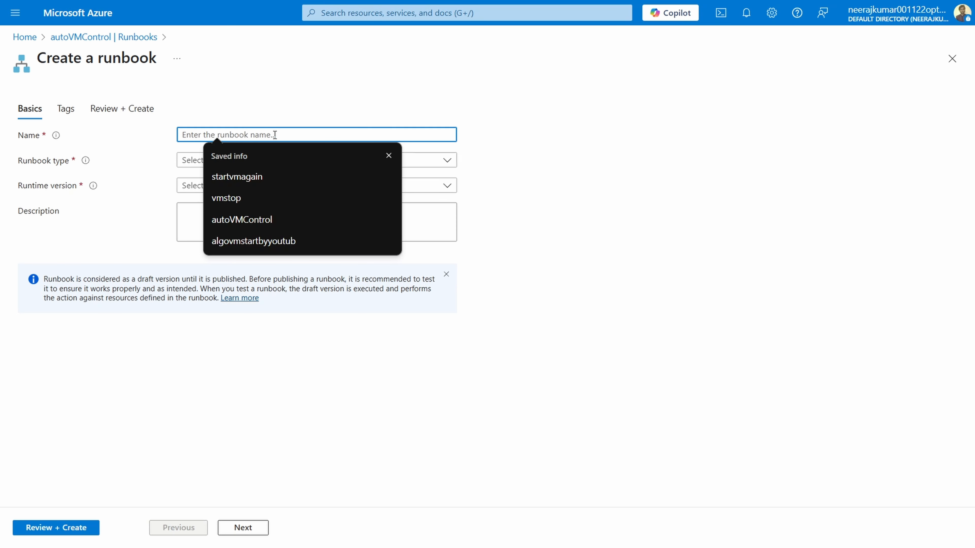
left_click(288, 176)
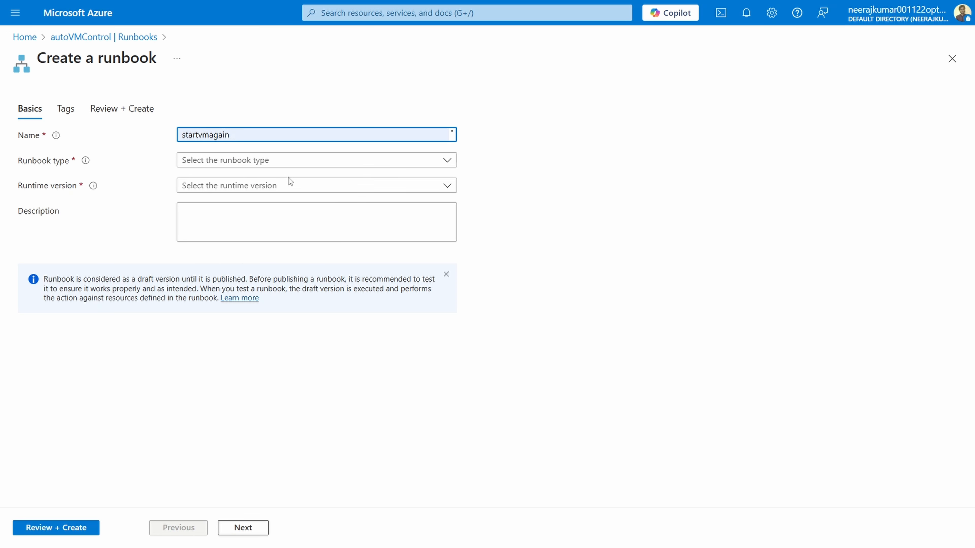
left_click(279, 166)
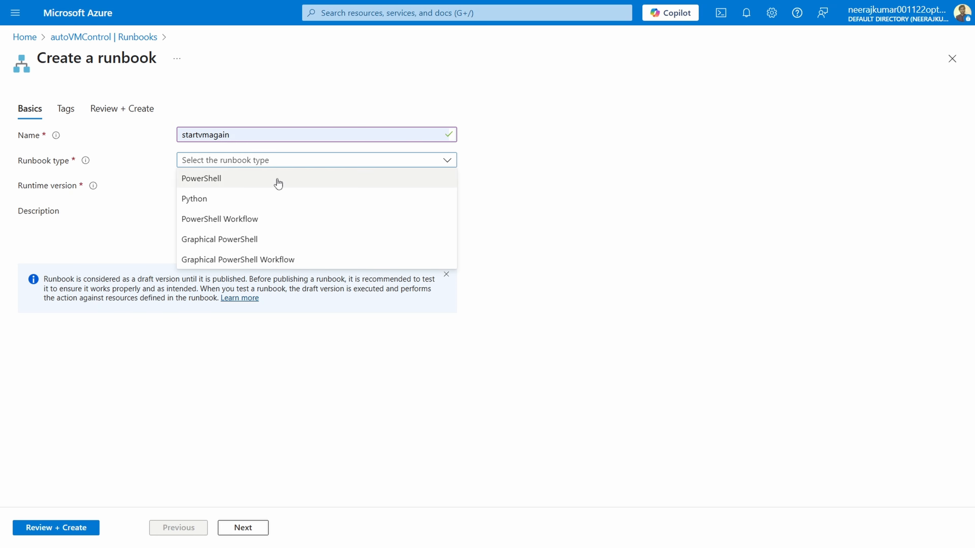
left_click(278, 183)
left_click(261, 165)
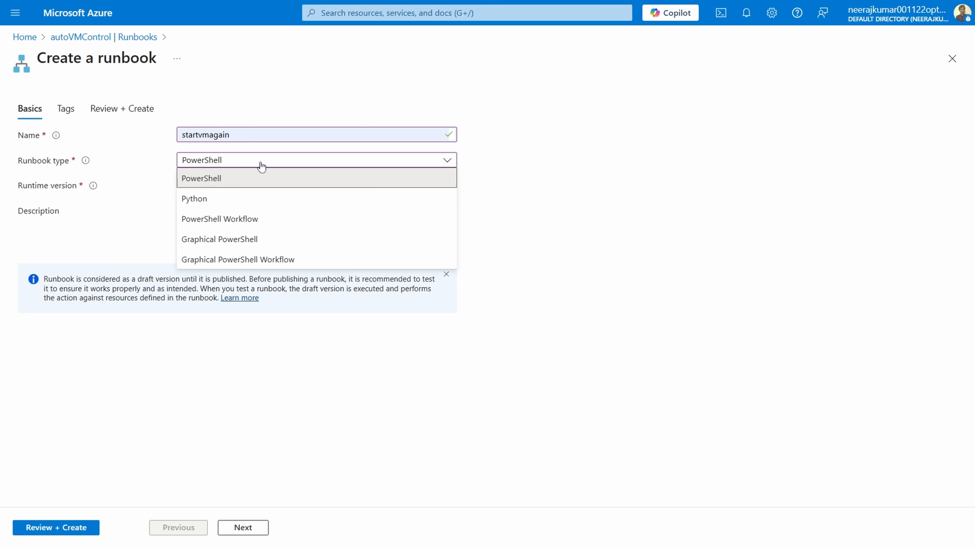
left_click(242, 181)
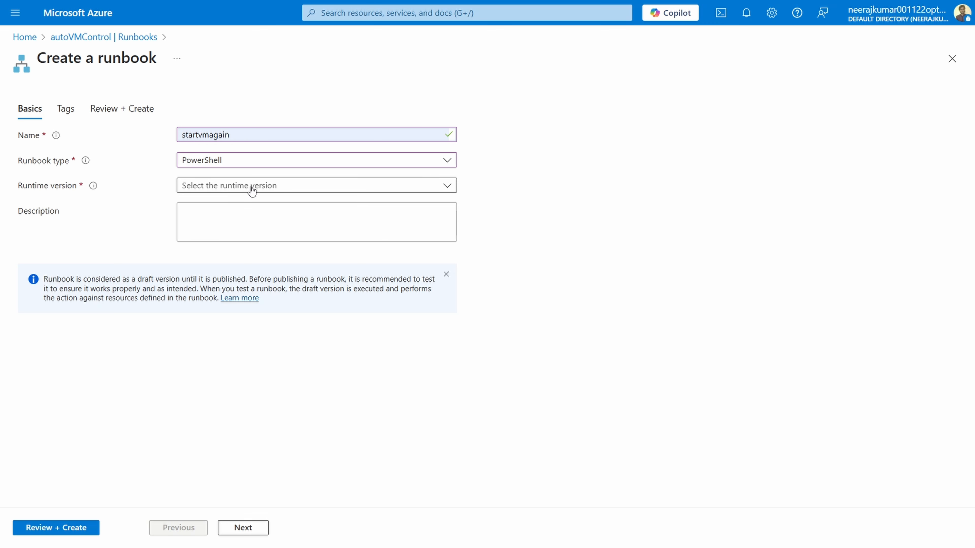
left_click(251, 186)
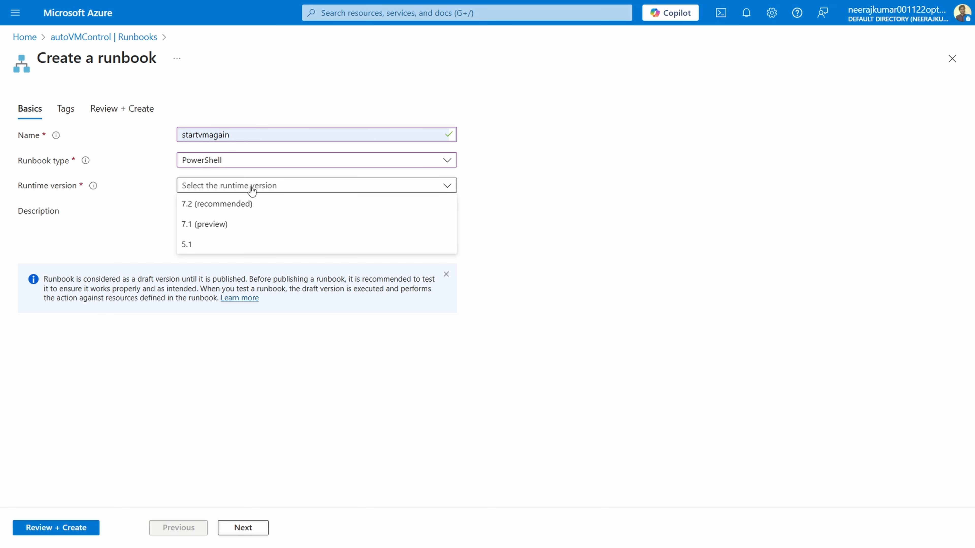
left_click(260, 249)
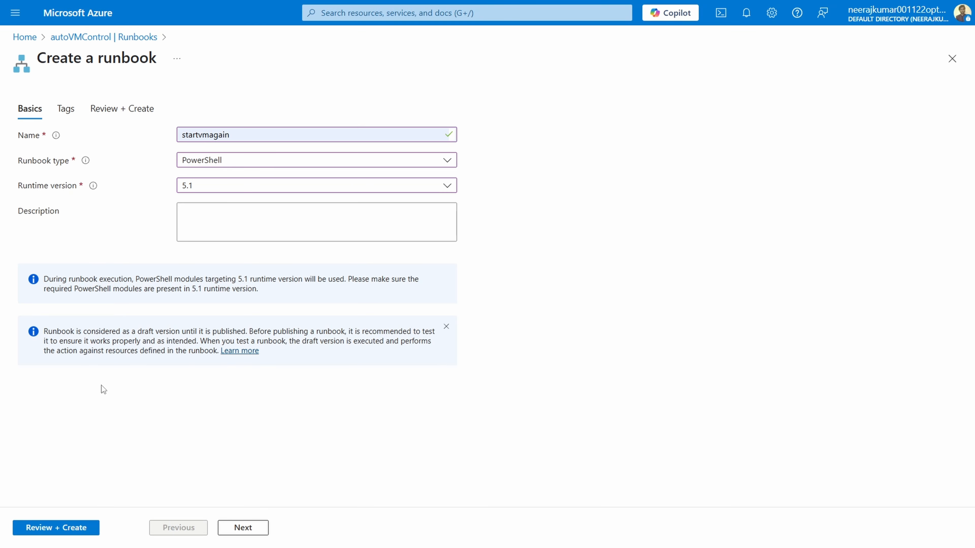
Review the summary of the startvmagain runbook, go back to its basics, and close the form without creating it
left_click(235, 532)
left_click(235, 532)
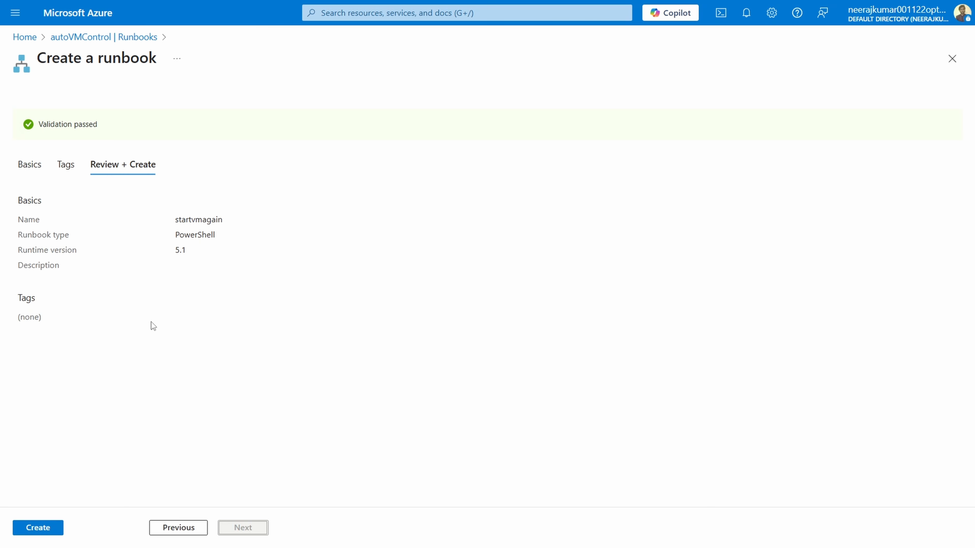
left_click(188, 530)
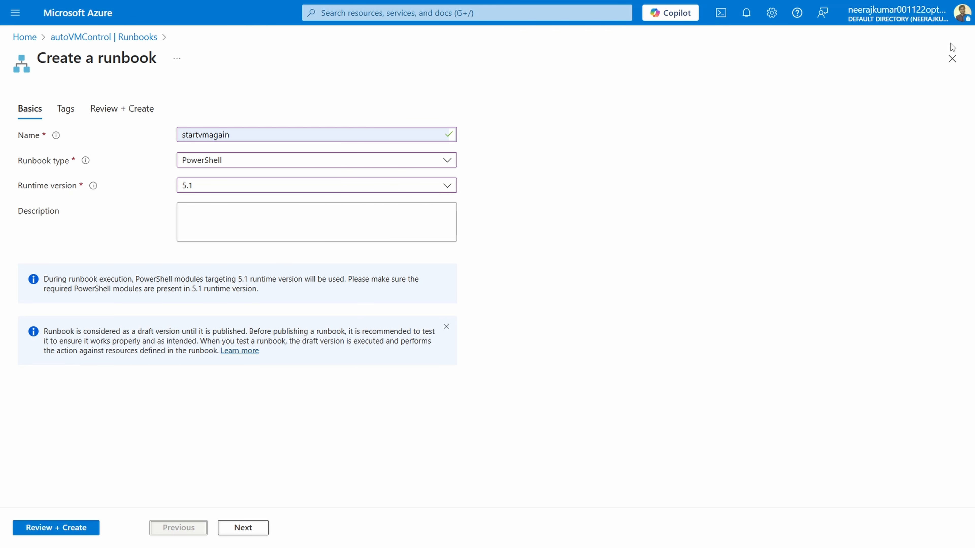
left_click(952, 58)
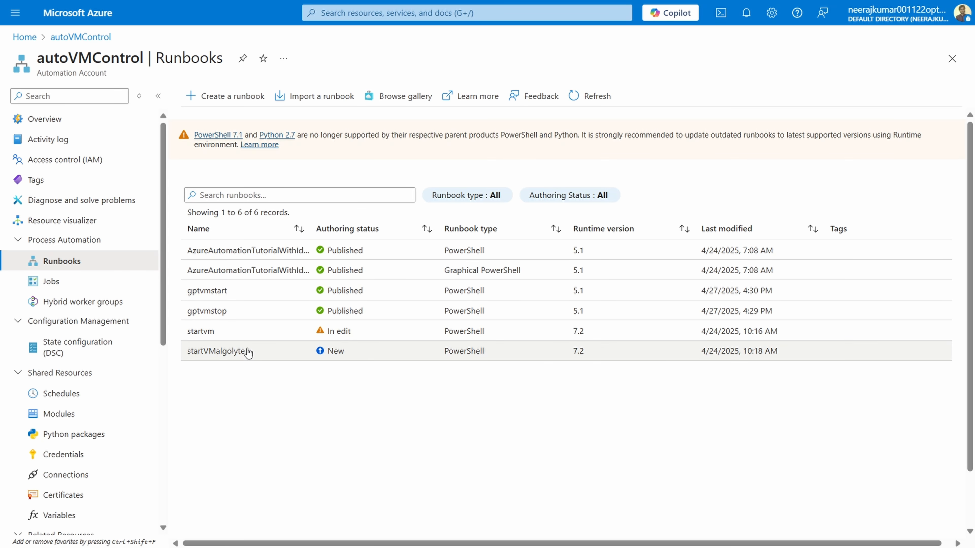
Open the startVMalgolyte runbook and start editing its PowerShell script in the portal
left_click(272, 352)
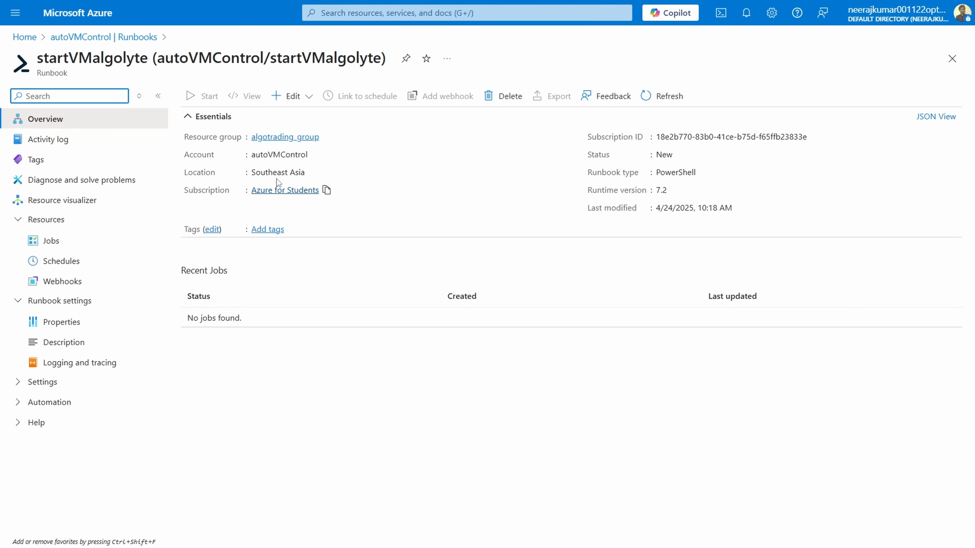
left_click(288, 99)
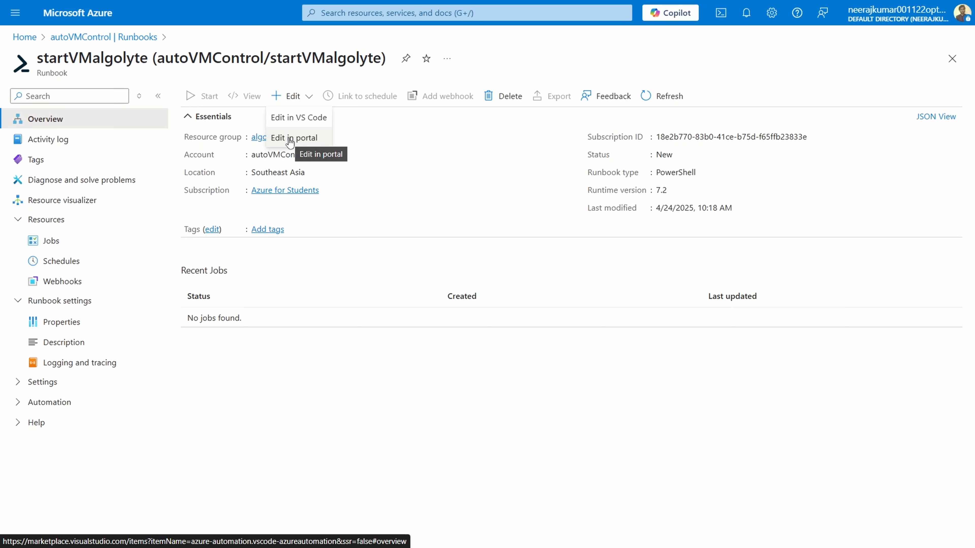
left_click(398, 148)
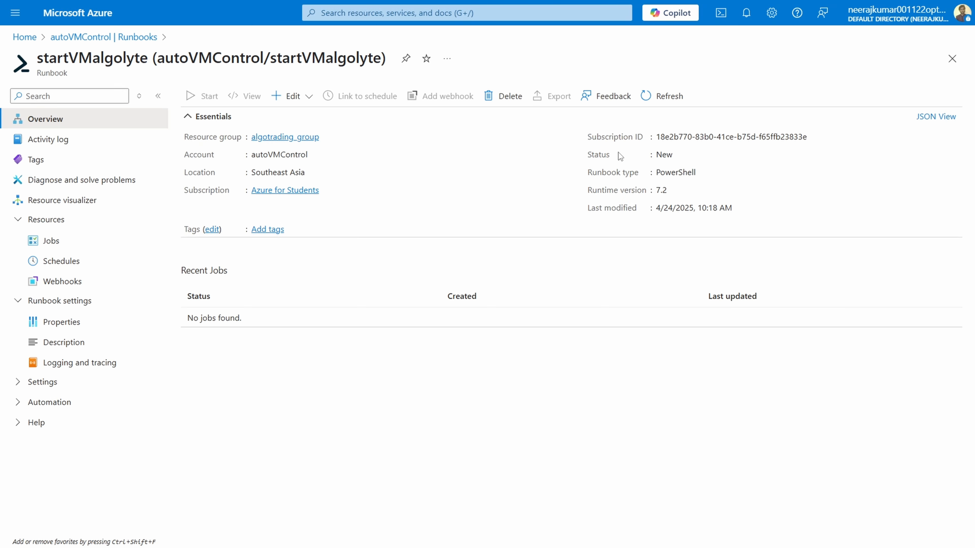
left_click(281, 104)
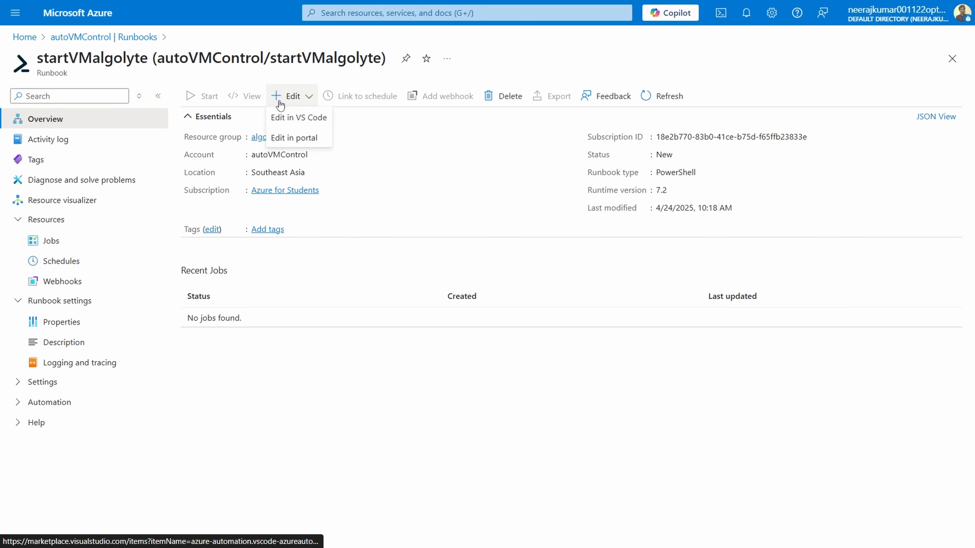
left_click(285, 137)
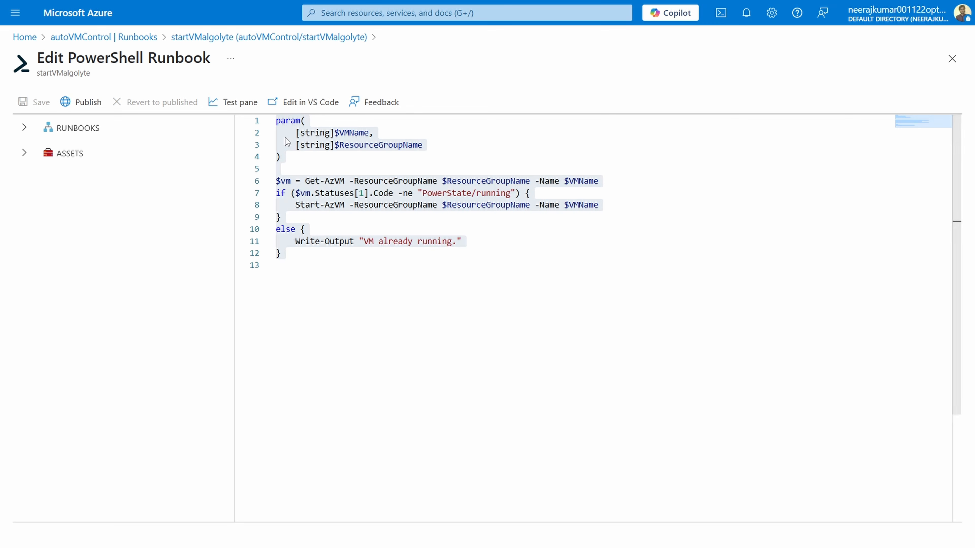
Delete the entire existing script from the startVMalgolyte runbook
left_click(436, 264)
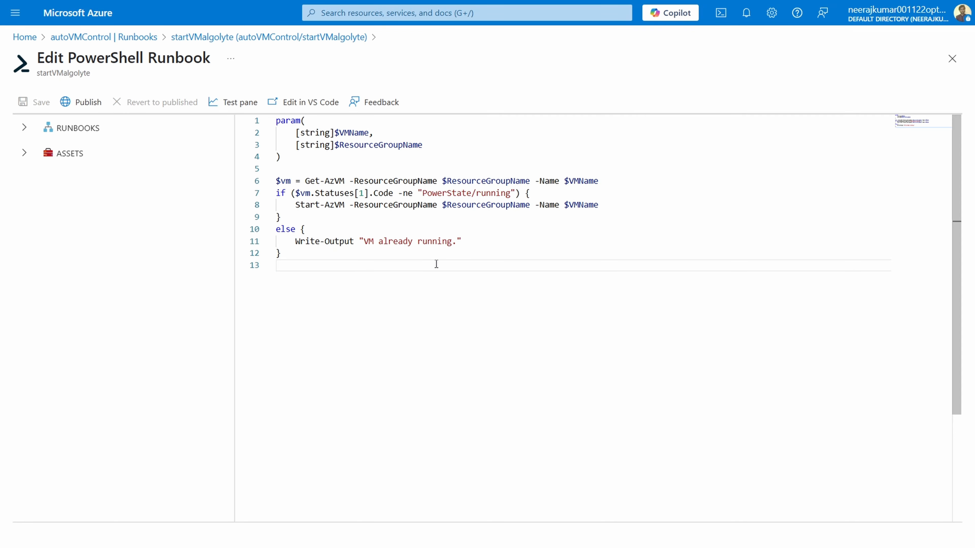
key("ctrl+shift+Left")
key("ctrl+shift+Left")
key("ctrl+shift+Left")
key("ctrl+shift+Left")
key("ctrl+shift+Left")
key("ctrl+shift+Left")
key("ctrl+shift+Left")
key("ctrl+shift+Left")
key("ctrl+shift+Left")
key("ctrl+shift+Left")
key("ctrl+shift+Left")
key("ctrl+shift+Left")
key("ctrl+shift+Left")
key("ctrl+shift+Left")
key("ctrl+shift+Left")
key("ctrl+shift+Left")
key("ctrl+shift+Left")
key("ctrl+shift+Left")
key("ctrl+shift+Left")
key("ctrl+shift+Left")
key("ctrl+shift+Left")
key("ctrl+shift+Left")
key("ctrl+shift+Left")
key("ctrl+shift+Left")
key("ctrl+shift+Left")
key("ctrl+shift+Left")
key("ctrl+shift+Left")
key("ctrl+shift+Left")
key("ctrl+shift+Left")
key("ctrl+shift+Left")
key("ctrl+shift+Left")
key("ctrl+shift+Left")
key("ctrl+shift+Left")
key("ctrl+shift+Left")
key("ctrl+shift+Left")
key("ctrl+shift+Left")
key("ctrl+shift+Left")
key("ctrl+shift+Left")
key("ctrl+shift+Left")
key("ctrl+shift+Left")
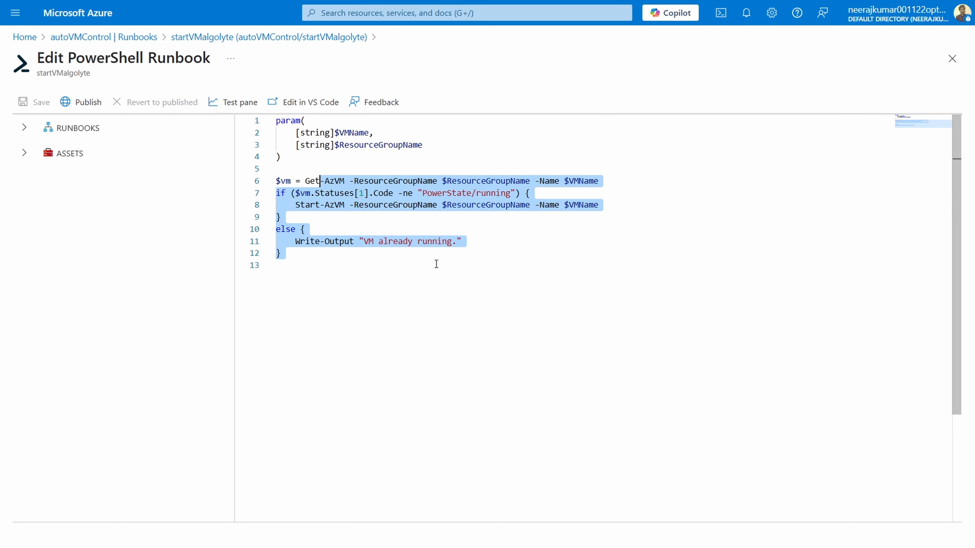
key("Delete")
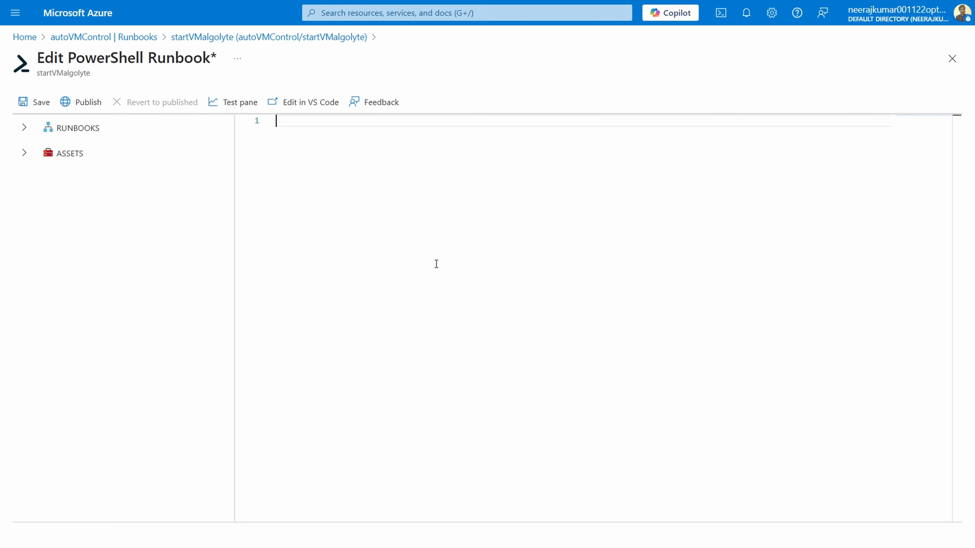
Undo the deletion of the startVMalgolyte runbook's PowerShell script
key("ctrl+z")
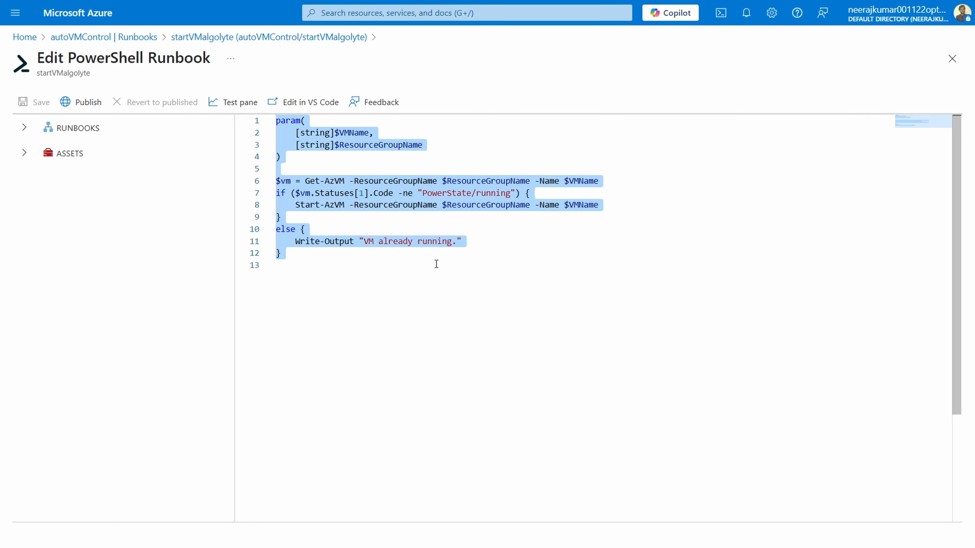
left_click(515, 351)
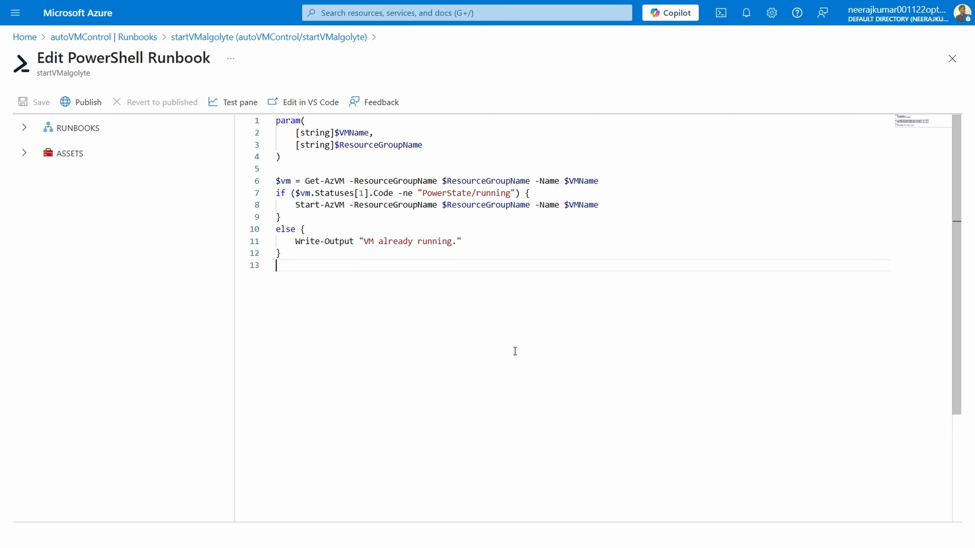
Switch to the azure_automation.ipynb notebook in Colab and highlight the whole start-VM PowerShell script for review
key("alt+Tab")
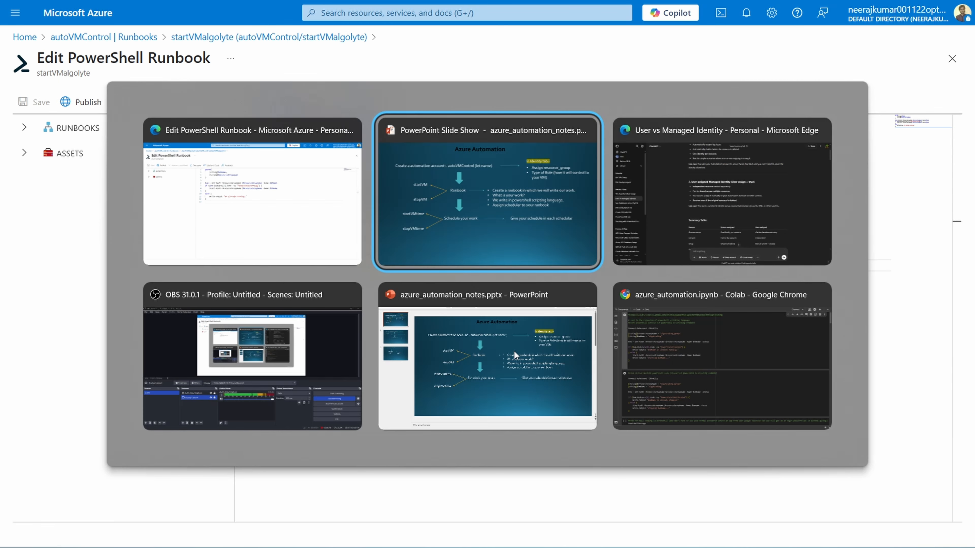
key("alt+Tab")
key("alt+Tab")
key("alt+Tab")
key("alt+Tab")
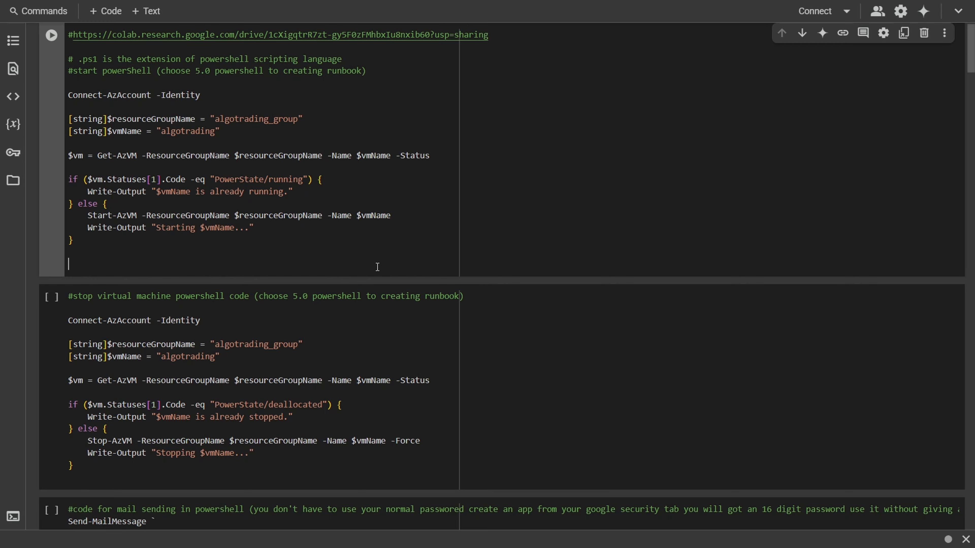
key("Up")
key("Up")
key("Up")
key("Up")
key("Up")
key("Up")
key("Up")
key("Up")
key("Up")
key("Up")
key("Up")
key("Up")
key("Up")
key("Up")
key("Up")
key("shift+Down")
key("shift+Down")
key("shift+Down")
key("shift+Down")
key("shift+Down")
key("shift+Down")
key("shift+Down")
key("shift+Down")
key("shift+Down")
key("shift+Down")
key("shift+Down")
key("shift+Down")
key("shift+Down")
key("shift+Down")
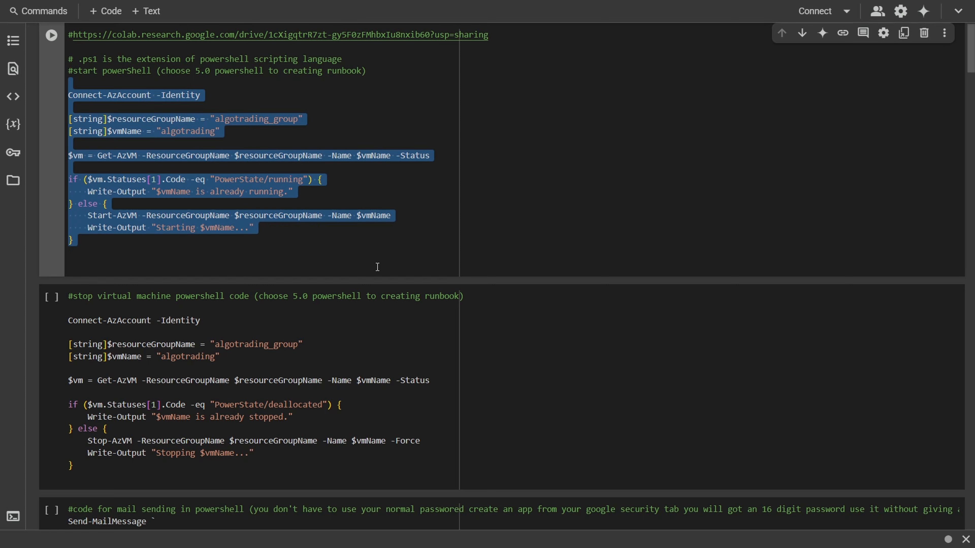
Examine the Connect-AzAccount -Identity sign-in line at the beginning of the start-VM script
key("Down")
key("Up")
key("Up")
key("Up")
key("Up")
key("Up")
key("Up")
key("Up")
key("Up")
key("Up")
key("Up")
key("Up")
key("Up")
key("Up")
key("Up")
key("Up")
key("Up")
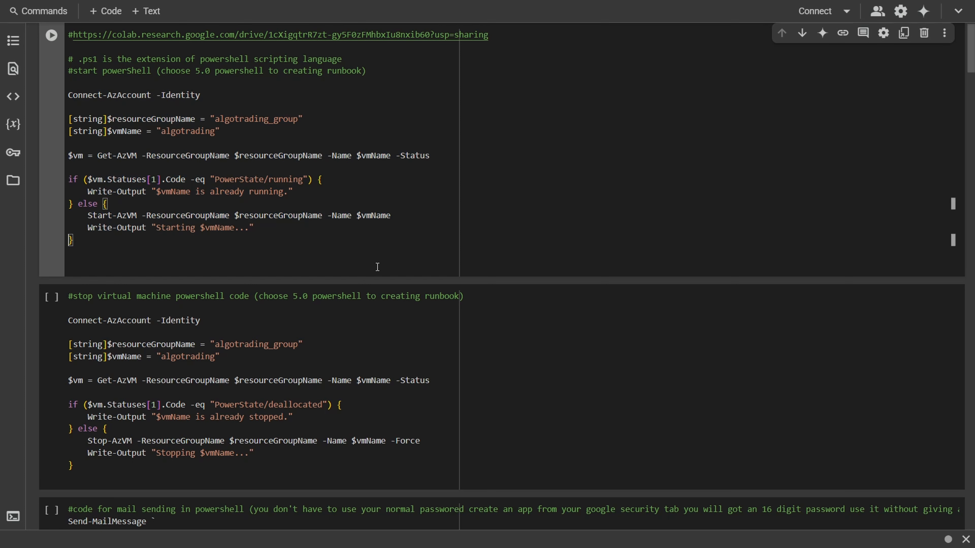
key("Down")
key("Down")
key("Down")
key("shift+Down")
key("shift+Down")
key("shift+Down")
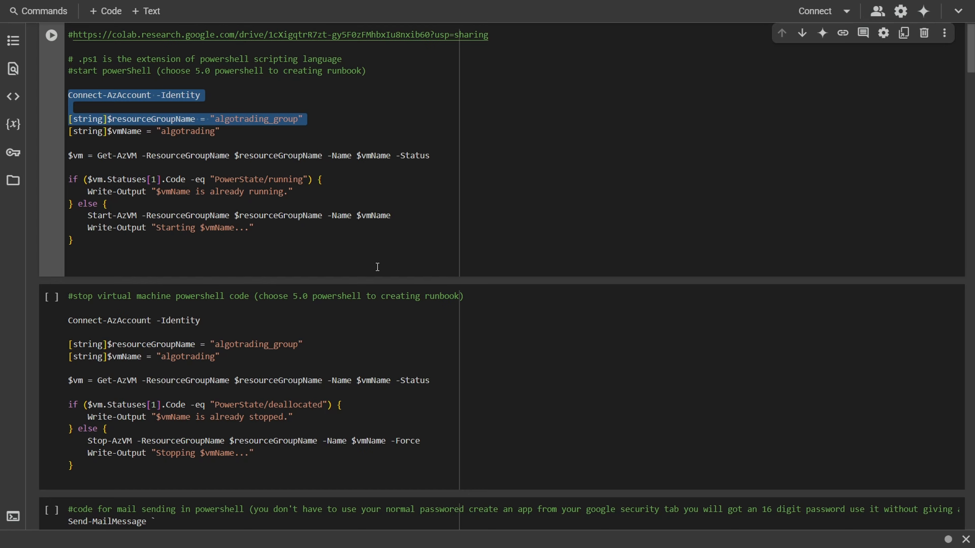
Examine the values assigned to $resourceGroupName and $vmName in the start-VM script
key("Up")
key("Down")
key("Down")
key("Down")
key("Right")
key("Right")
key("Right")
key("Right")
key("Right")
key("Right")
key("Right")
key("Right")
key("Right")
key("Right")
key("Right")
key("Right")
key("Right")
key("Right")
key("Right")
key("Right")
key("Right")
key("Right")
key("Right")
key("Right")
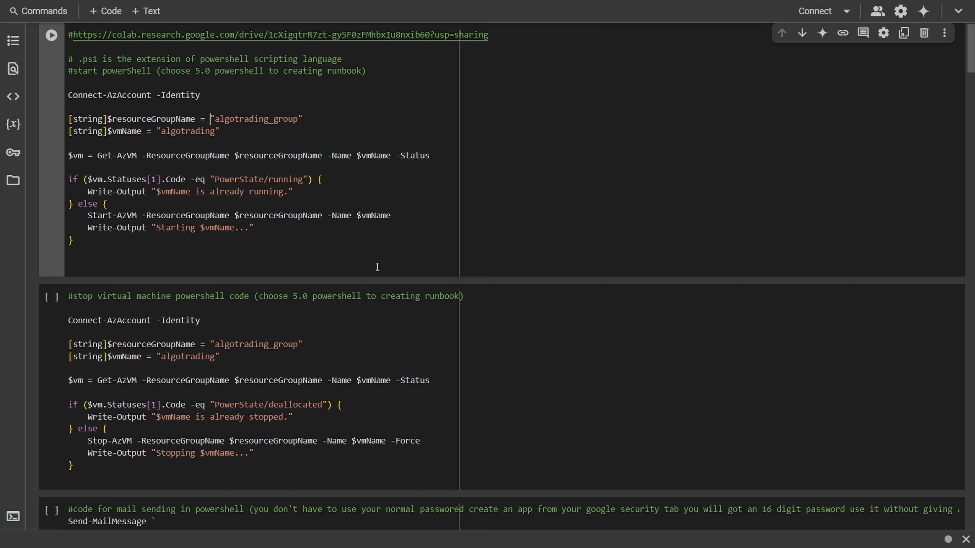
key("ctrl+shift+Right")
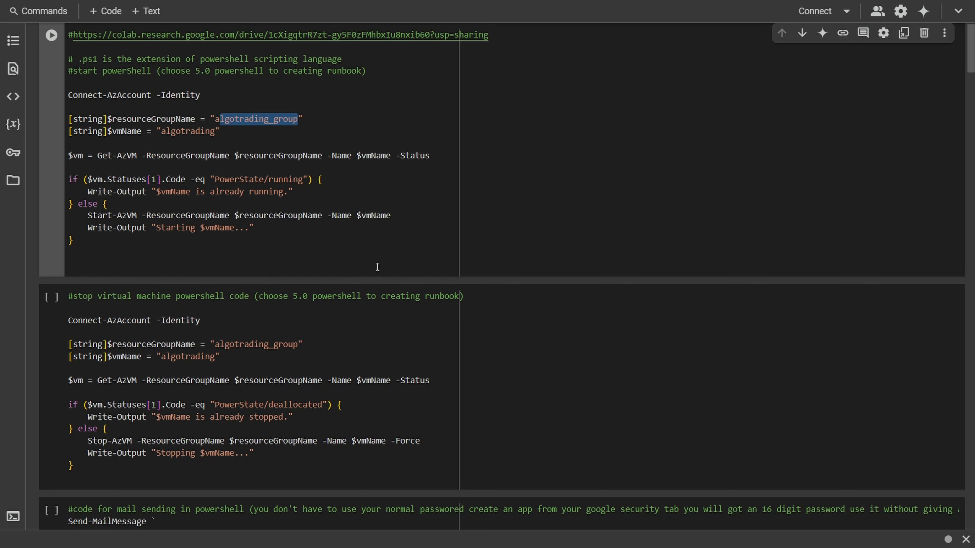
key("Down")
key("Left")
key("ctrl+shift+Left")
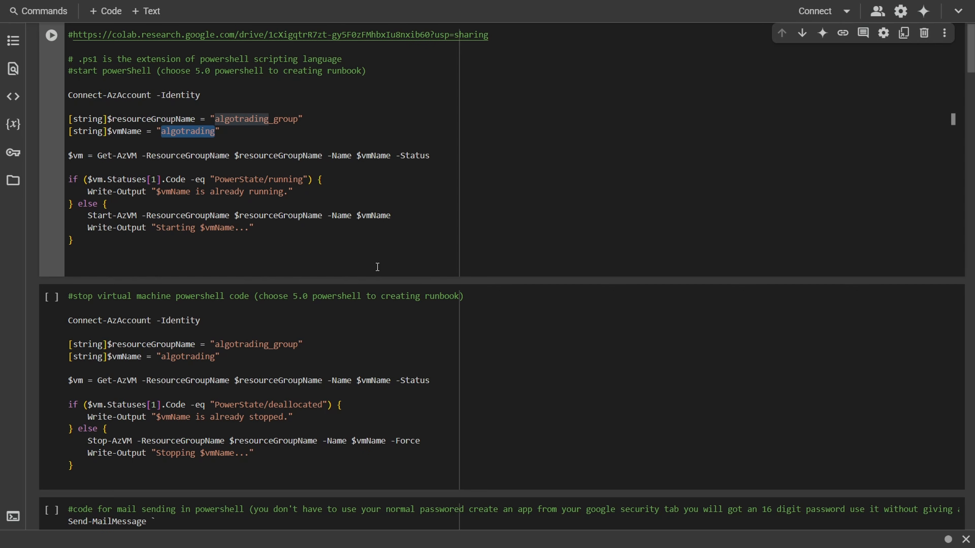
Examine the Get-AzVM status query and the PowerState/running condition in the start-VM script
key("Down")
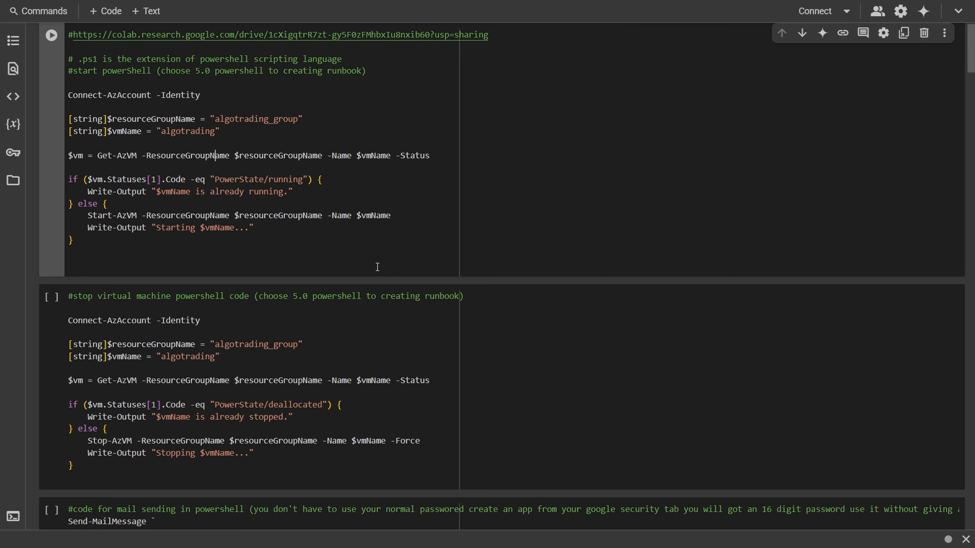
key("Down")
key("Left")
key("ctrl+shift+Right")
key("ctrl+shift+Right")
key("ctrl+shift+Right")
key("ctrl+shift+Right")
key("ctrl+shift+Right")
key("ctrl+shift+Right")
key("ctrl+shift+Right")
key("ctrl+shift+Right")
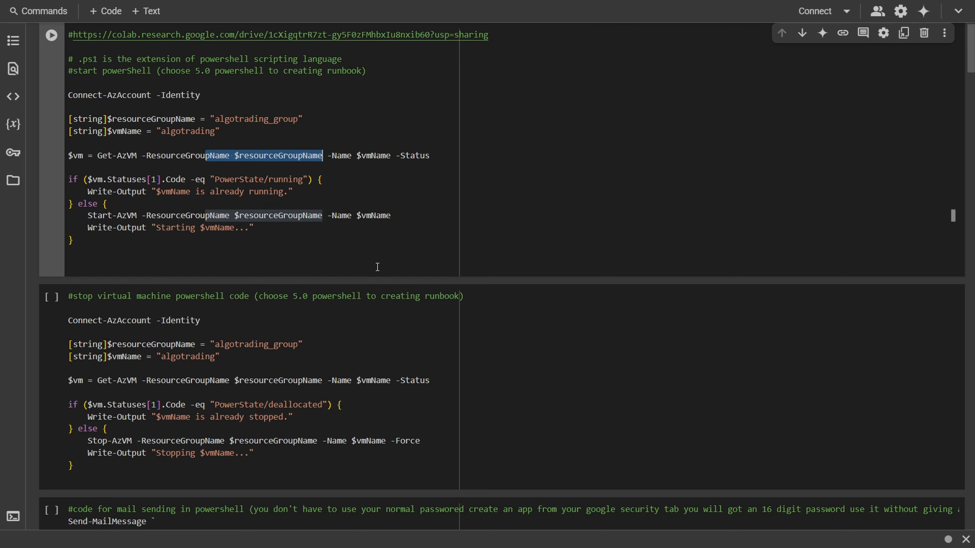
key("ctrl+shift+Left")
key("ctrl+shift+Left")
key("ctrl+shift+Left")
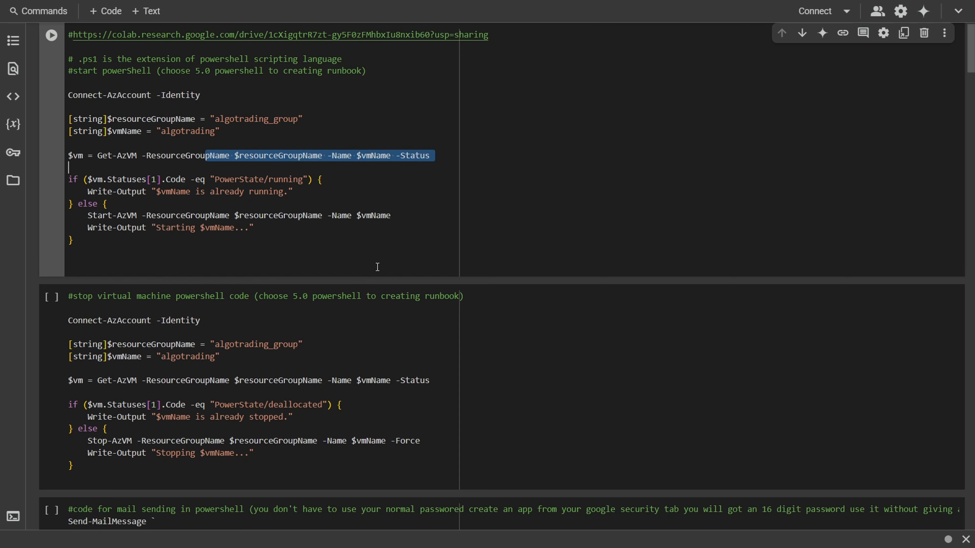
key("shift+Down")
key("shift+Down")
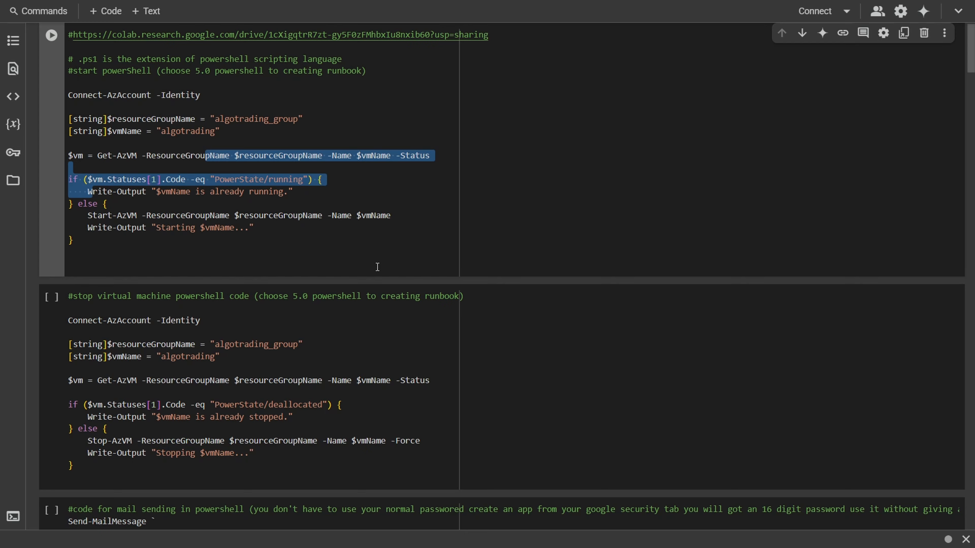
key("ctrl+shift+Right")
key("ctrl+shift+Right")
key("ctrl+shift+Right")
key("ctrl+shift+Right")
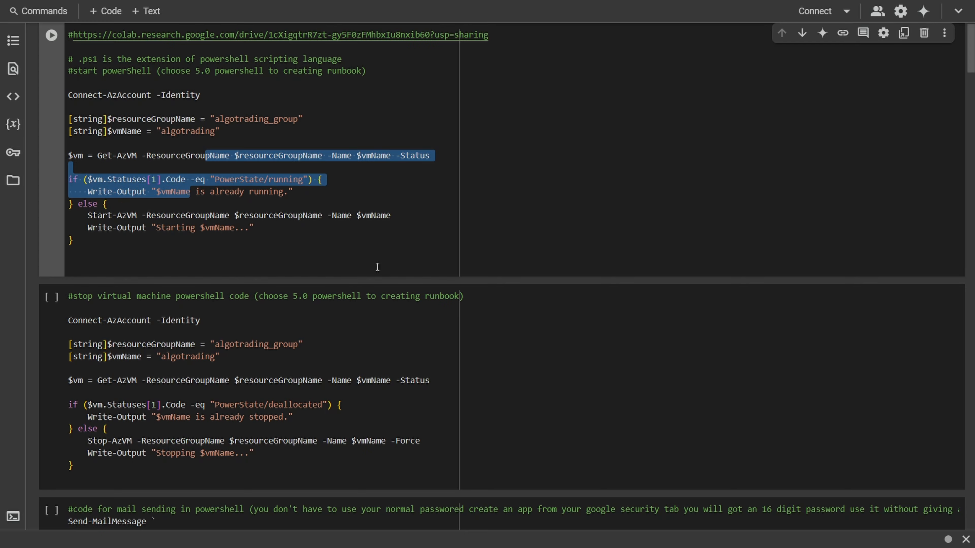
key("ctrl+shift+Right")
key("ctrl+shift+Right")
key("ctrl+shift+Right")
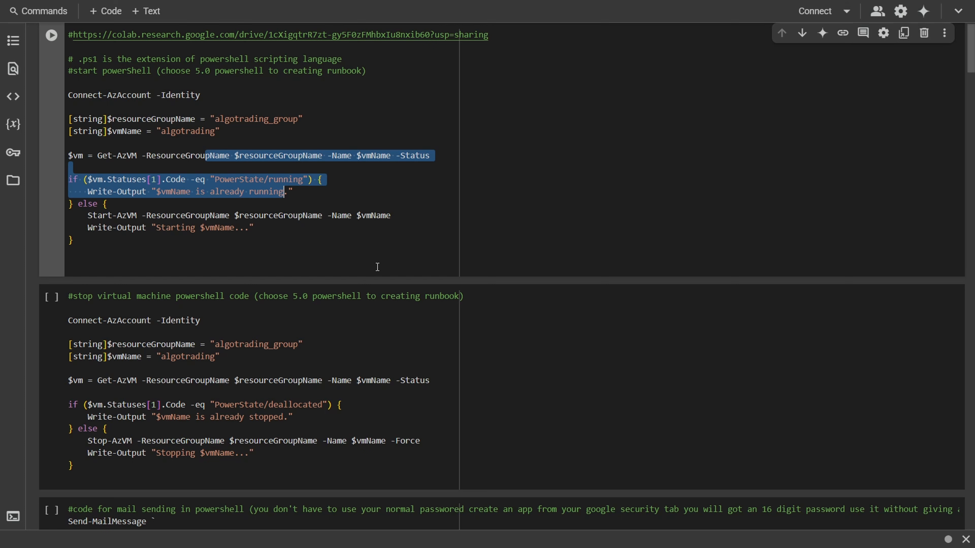
Examine how $vmName is used in the Write-Output message of the start-VM script's already-running branch
key("Up")
key("Up")
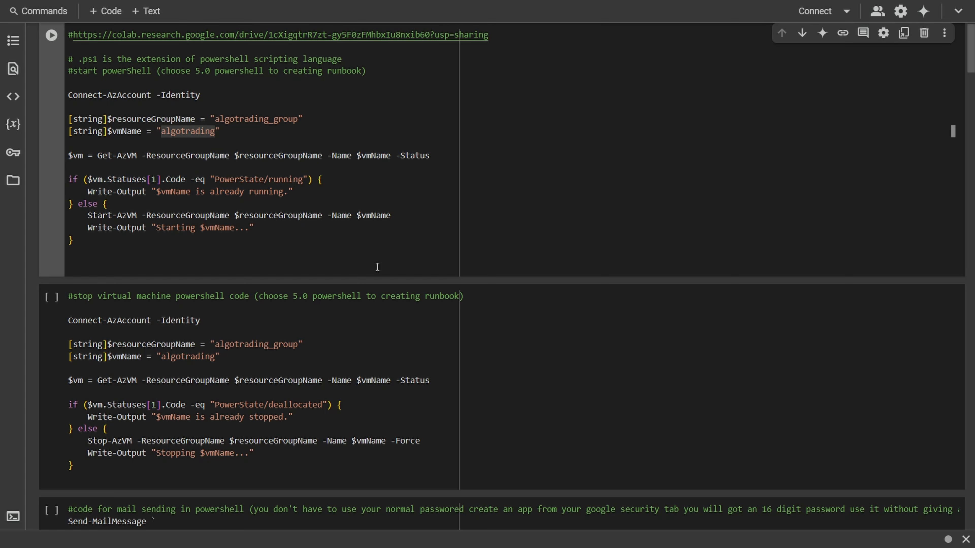
key("Right")
key("Right")
key("Down")
key("Down")
key("Down")
key("Down")
key("Down")
key("Left")
key("Left")
key("Left")
key("Left")
key("Left")
key("ctrl+shift+Left")
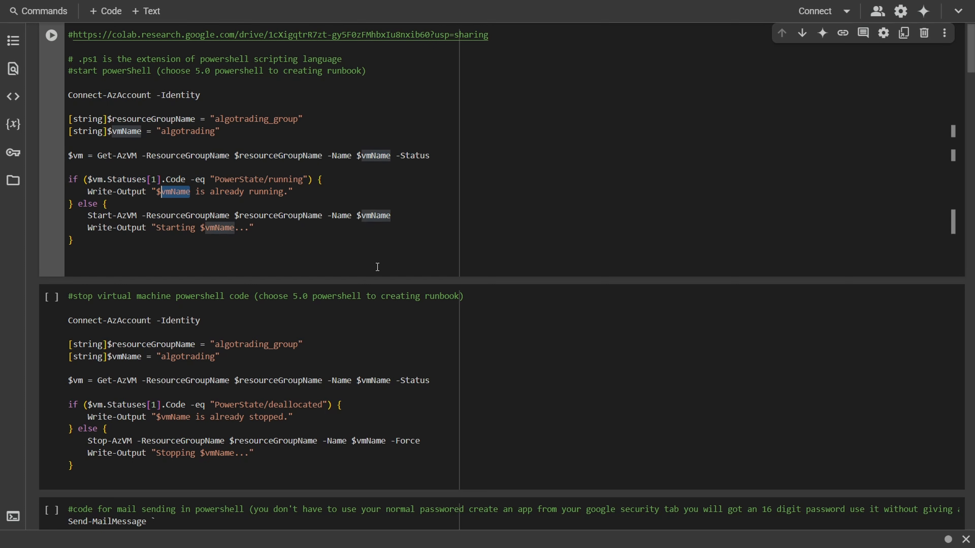
key("ctrl+shift+Left")
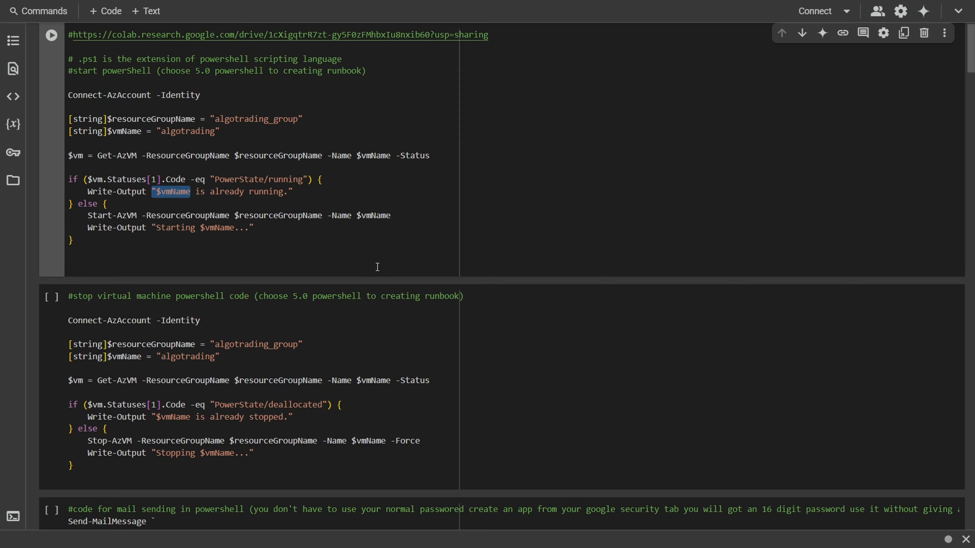
key("Right")
key("ctrl+shift+Right")
key("ctrl+shift+Right")
key("ctrl+shift+Right")
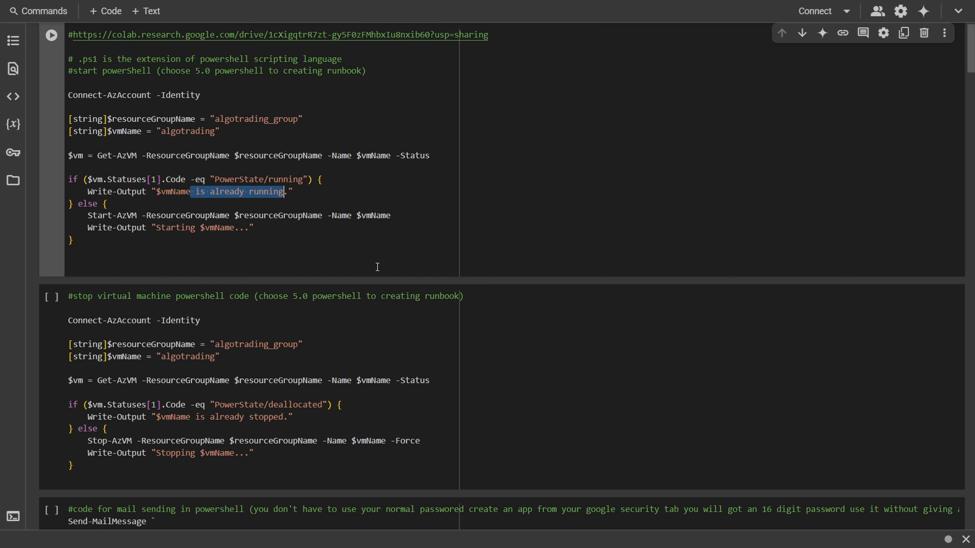
Examine the Start-AzVM command in the else branch of the start-VM script
key("Down")
key("Down")
key("Home")
key("ctrl+shift+Right")
key("ctrl+shift+Right")
key("ctrl+shift+Right")
key("ctrl+shift+Right")
key("ctrl+shift+Right")
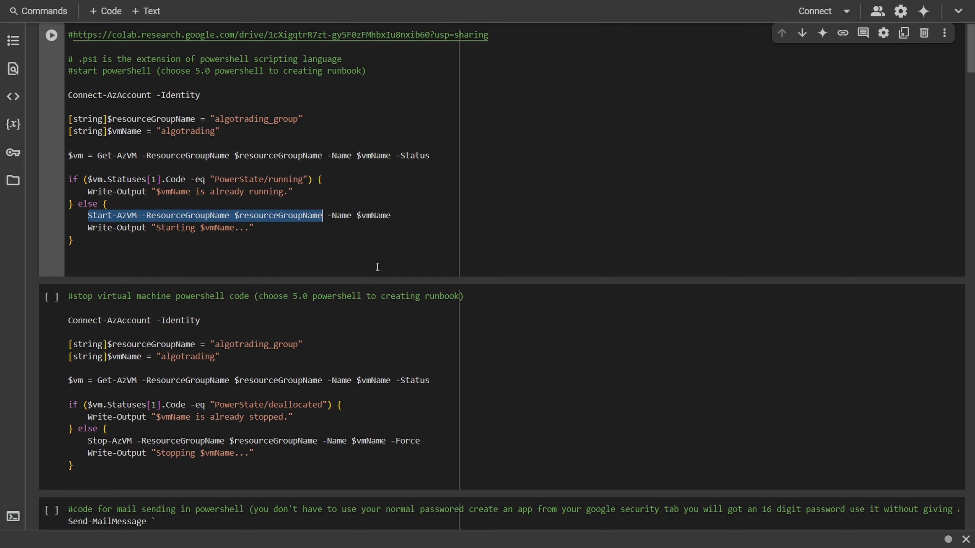
Examine the $resourceGroupName and $vmName assignments in the stop virtual machine script
key("Down")
key("Down")
key("Down")
key("Down")
key("Down")
key("Down")
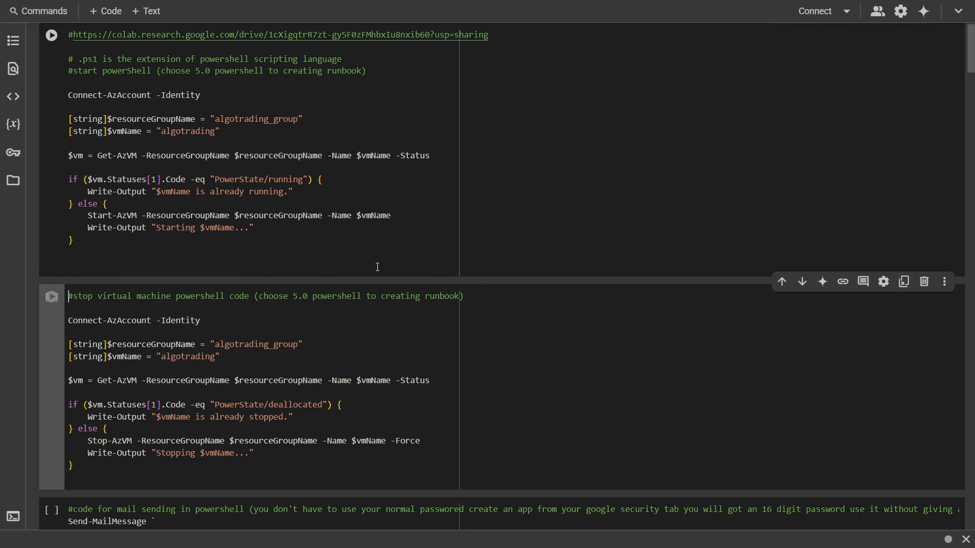
key("Down")
key("Down")
key("ctrl+shift+Right")
key("ctrl+shift+Right")
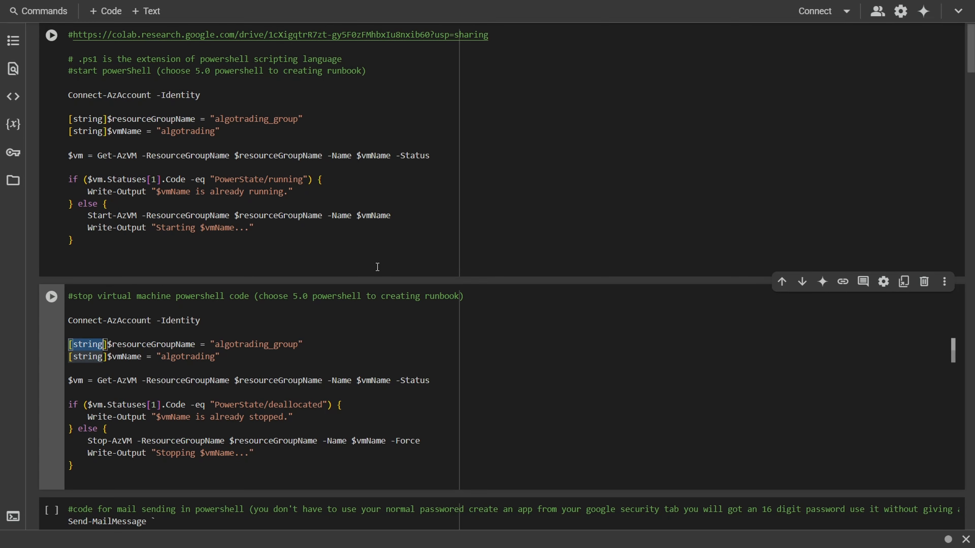
key("ctrl+shift+Right")
key("ctrl+shift+Right")
key("ctrl+shift+Right")
key("ctrl+shift+Right")
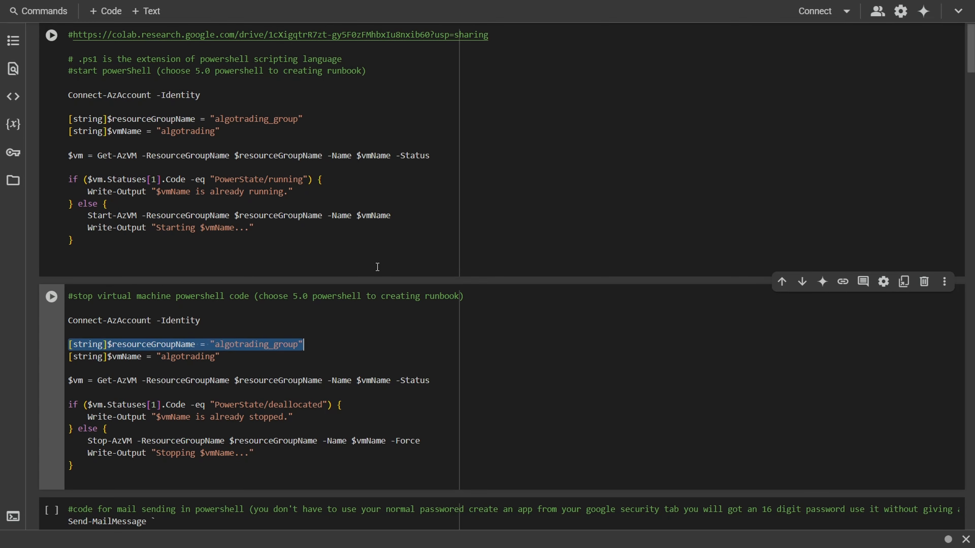
key("shift+Down")
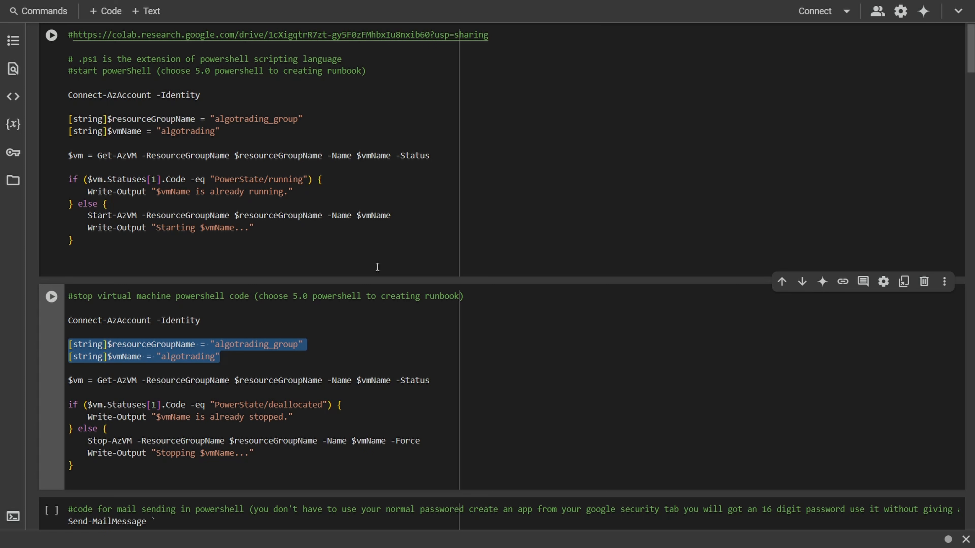
Examine the stop-VM script's Get-AzVM query, PowerState/deallocated condition and Stop-AzVM else branch
key("shift+Down")
key("shift+Down")
key("shift+Down")
key("shift+Down")
key("shift+Down")
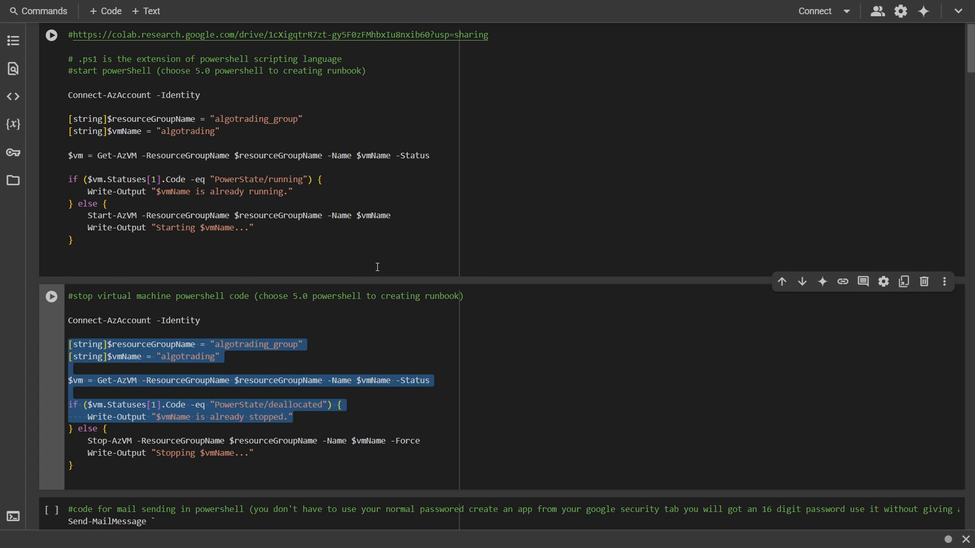
key("shift+Down")
key("shift+Down")
key("shift+Down")
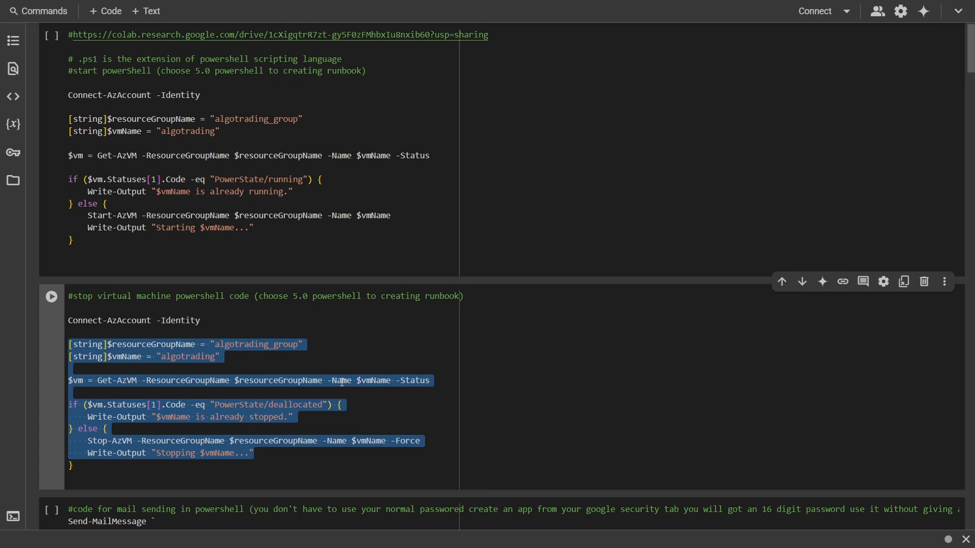
left_click(448, 412)
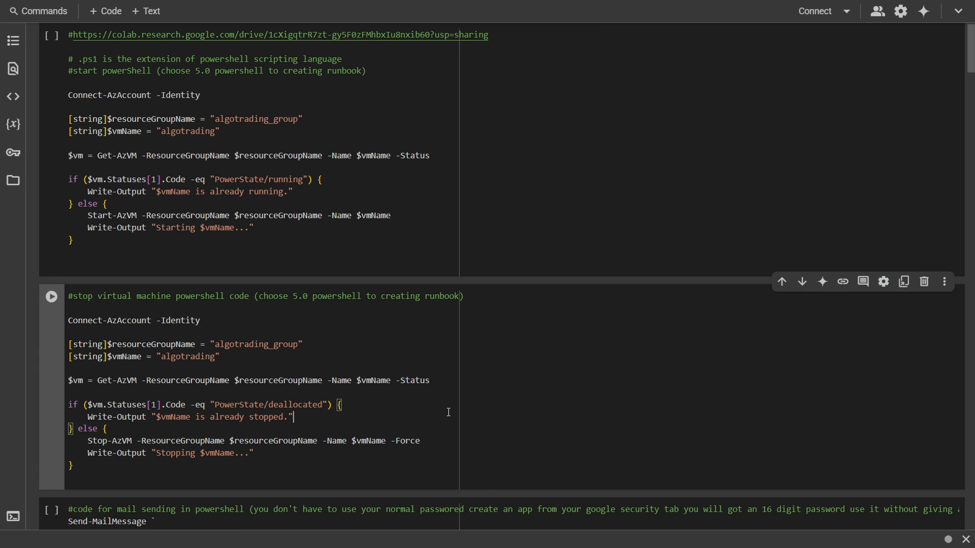
Review the PowerState/running condition together with its already-running Write-Output message in the start-VM script
key("Up")
key("Up")
key("Up")
key("Up")
key("Up")
key("Up")
key("Up")
key("Up")
key("Up")
key("Up")
key("Up")
key("Up")
key("Up")
key("Up")
key("Up")
key("Up")
key("Up")
key("Up")
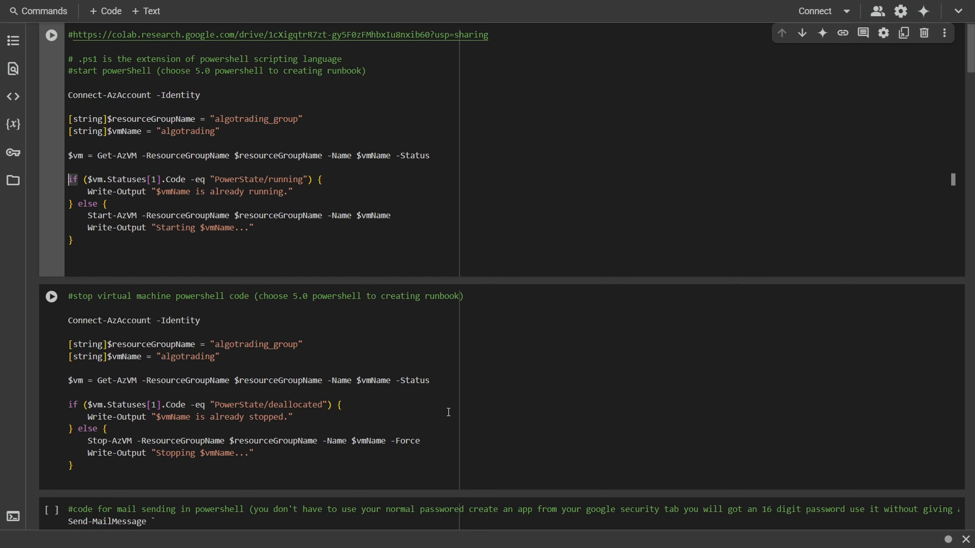
key("ctrl+shift+Right")
key("ctrl+shift+Right")
key("ctrl+shift+Right")
key("ctrl+shift+Right")
key("ctrl+shift+Right")
key("ctrl+shift+Right")
key("shift+Down")
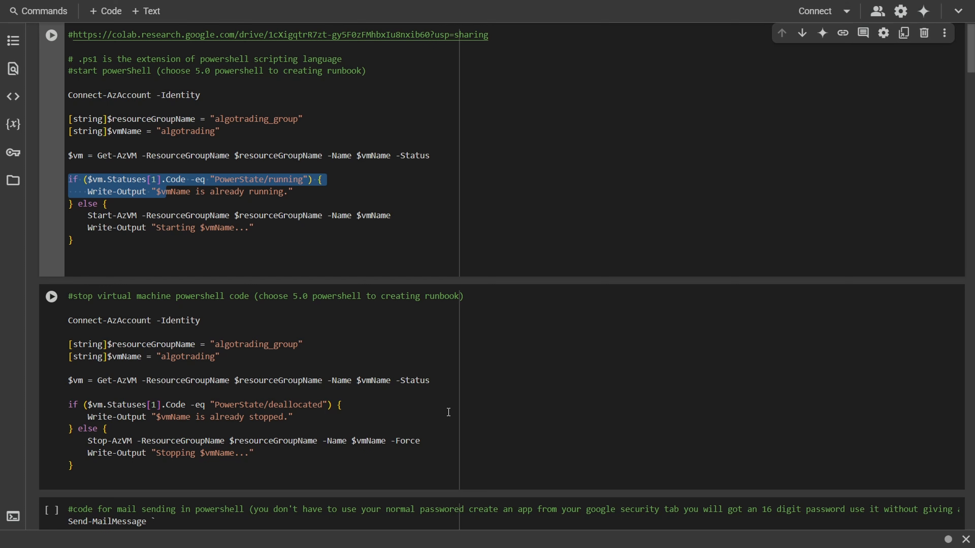
key("ctrl+shift+Right")
key("ctrl+shift+Right")
key("ctrl+shift+Right")
key("ctrl+shift+Right")
key("ctrl+shift+Right")
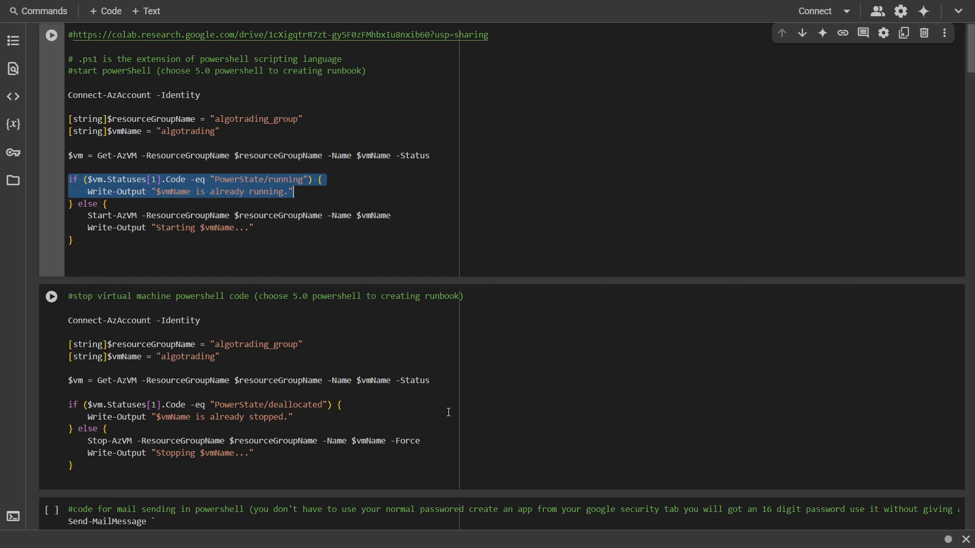
key("Down")
key("Down")
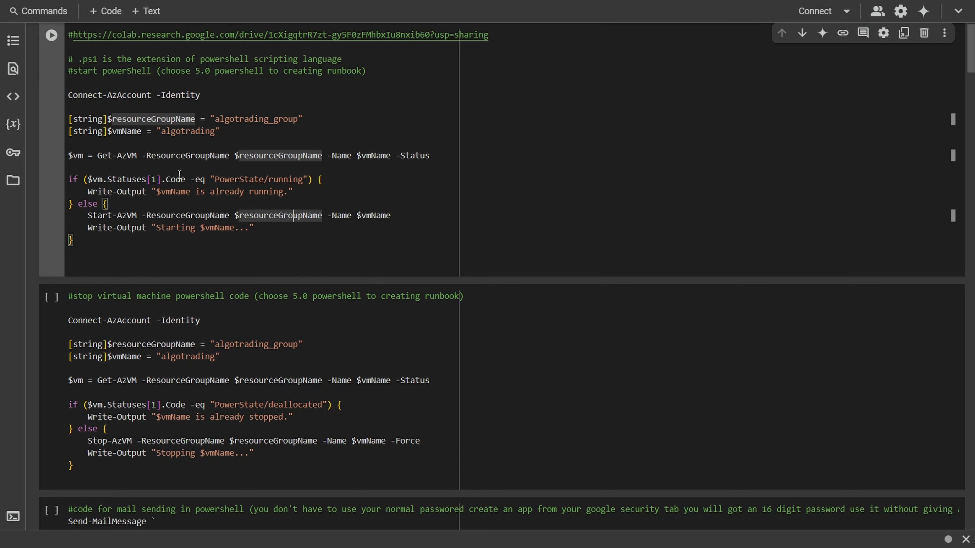
Examine the Get-AzVM -Status line that fills $vm in the start-VM script
left_click_drag(77, 155, 430, 156)
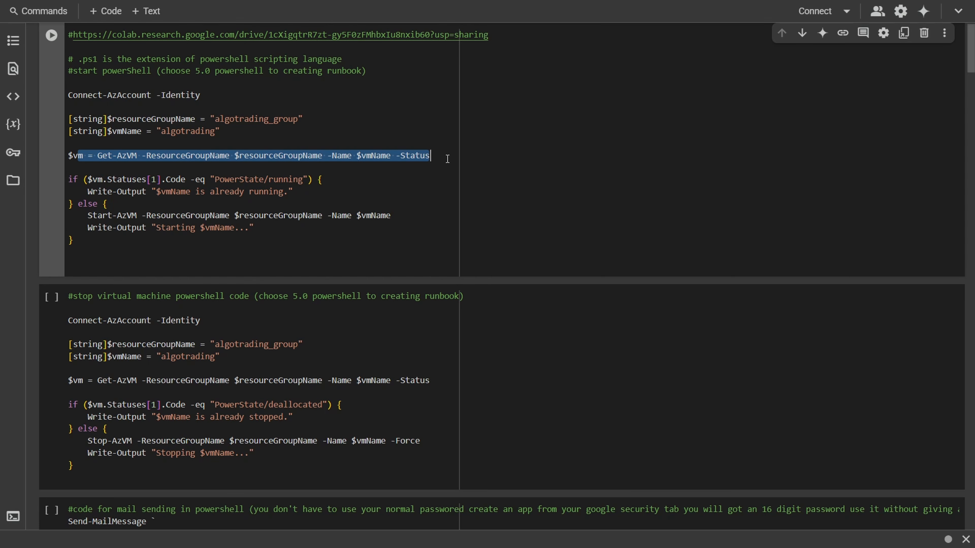
left_click(314, 201)
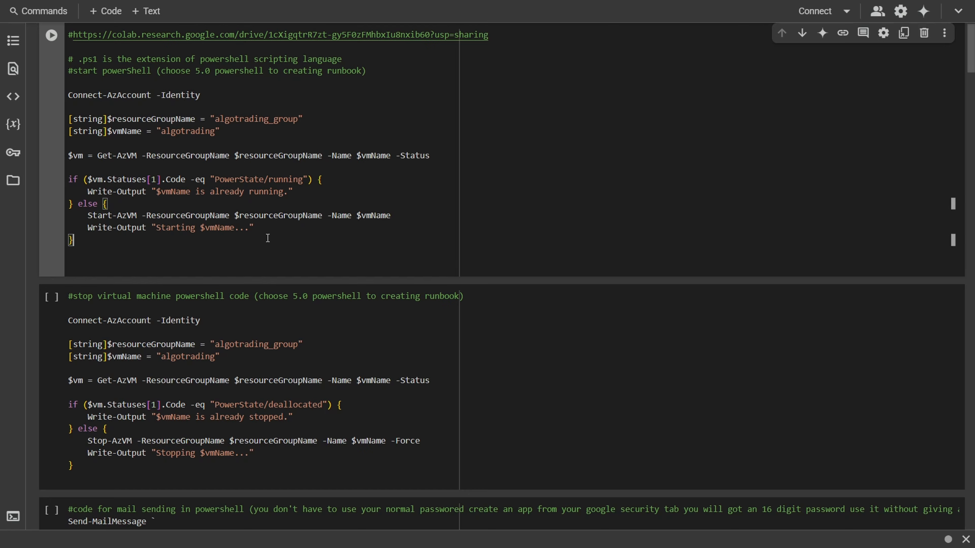
left_click(254, 416)
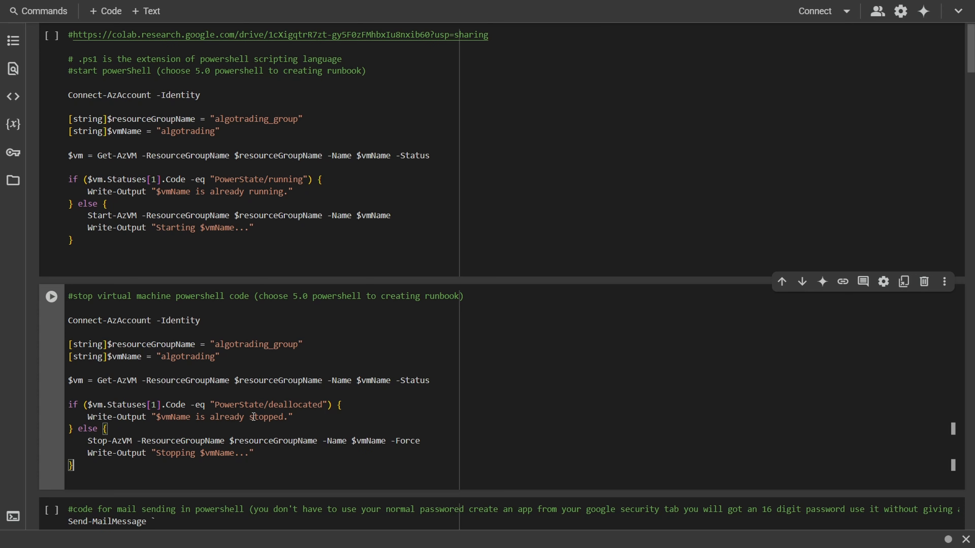
Select the whole start-VM script body, from below its header comments through the closing brace
key("Up")
key("Up")
key("Up")
key("Up")
key("Up")
key("Up")
key("Up")
key("Up")
key("Up")
key("Up")
key("Up")
key("Up")
key("Up")
key("Up")
key("Up")
key("Up")
key("Up")
key("Up")
key("Up")
key("Up")
key("Down")
key("Down")
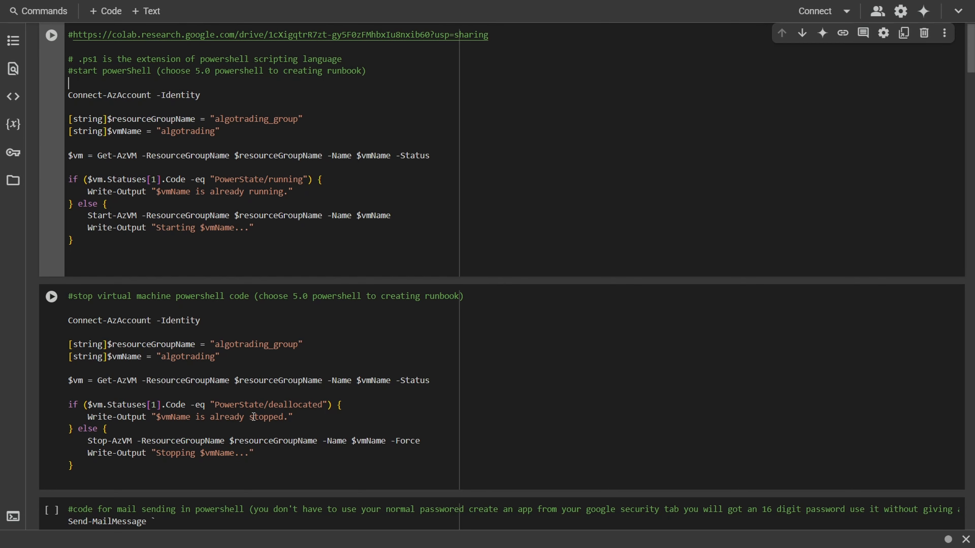
key("shift+Down")
key("shift+Down")
key("shift+Down")
key("shift+Down")
key("shift+Down")
key("shift+Down")
key("shift+Down")
key("shift+Down")
key("shift+Down")
key("shift+Down")
key("shift+Down")
key("shift+Down")
key("shift+Down")
key("shift+Down")
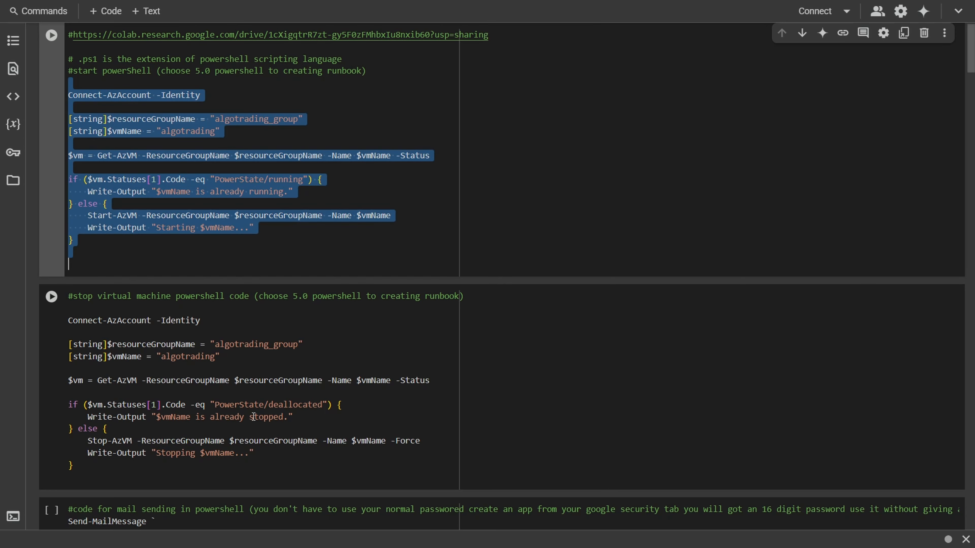
Select the whole stop-VM script body, from Connect-AzAccount -Identity through the closing brace
key("Down")
key("Down")
key("Down")
key("shift+Down")
key("shift+Down")
key("shift+Down")
key("shift+Down")
key("shift+Down")
key("shift+Down")
key("shift+Down")
key("shift+Down")
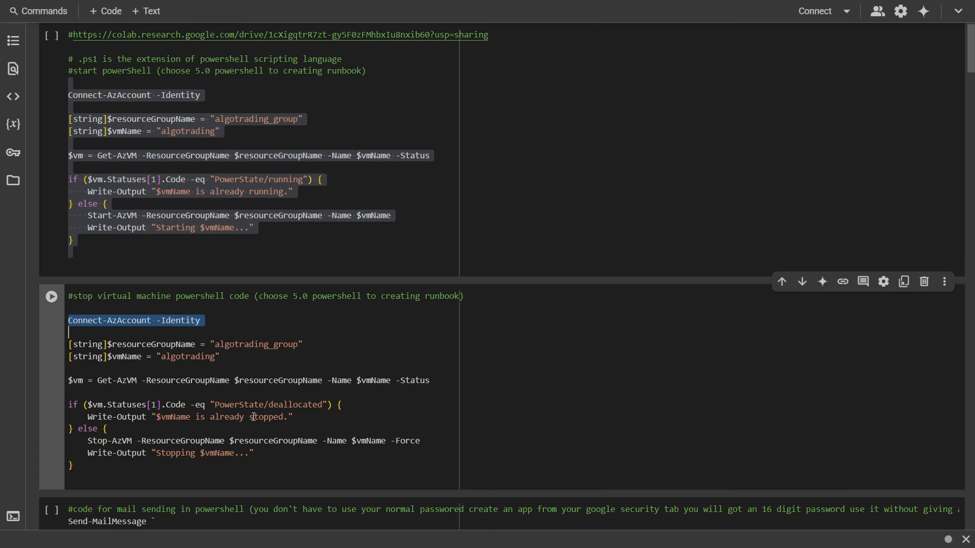
key("shift+Down")
key("shift+Down")
key("shift+Down")
key("shift+Down")
key("shift+Down")
key("shift+Down")
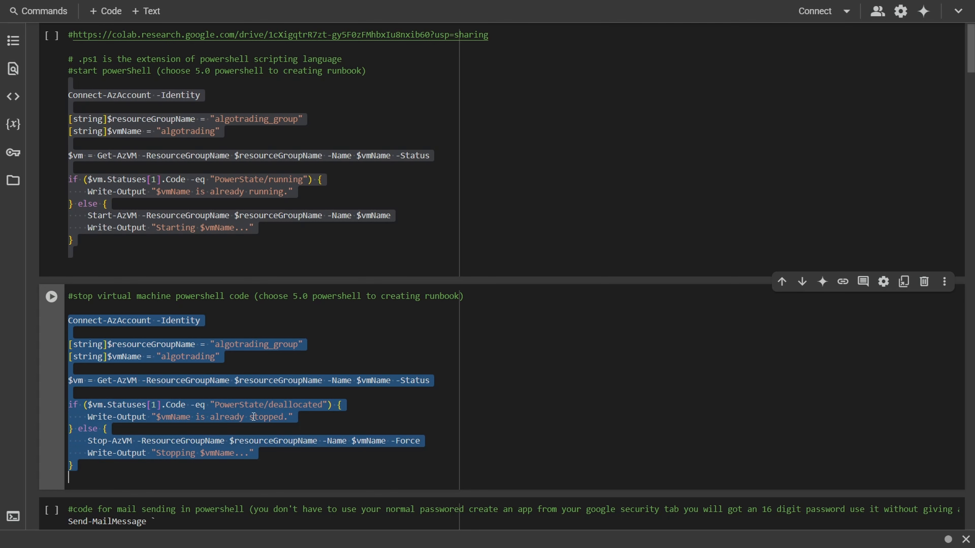
key("Down")
Go to the Send-MailMessage code cell below the stop-VM script
key("Up")
key("Up")
key("Up")
key("Up")
key("Up")
key("Up")
key("Up")
key("Up")
key("Up")
key("Up")
key("Up")
key("Up")
key("Up")
key("Up")
key("Up")
key("Up")
key("Down")
key("Down")
key("Down")
key("Down")
key("Down")
key("Down")
key("Down")
key("Down")
key("Down")
key("Down")
key("Down")
key("Down")
key("Down")
key("Down")
key("Down")
key("Down")
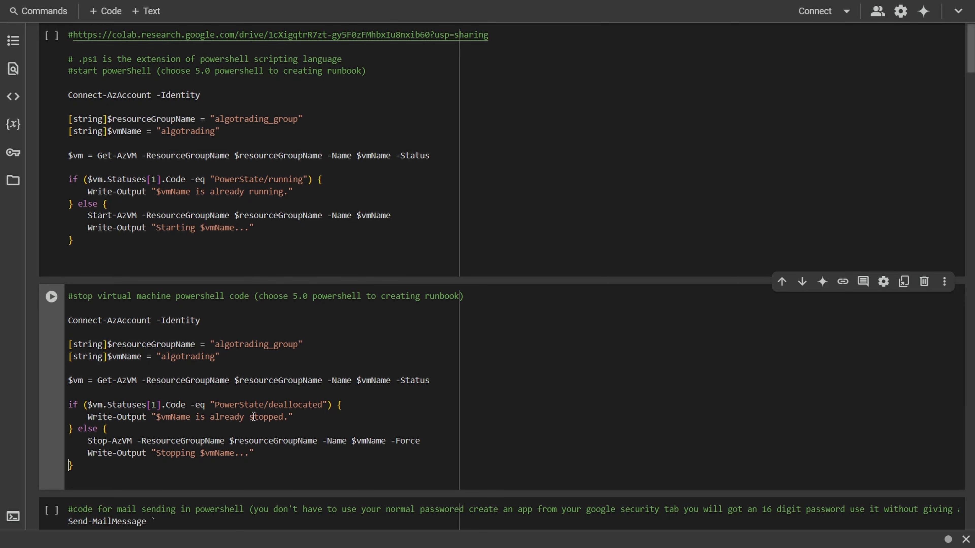
key("Down")
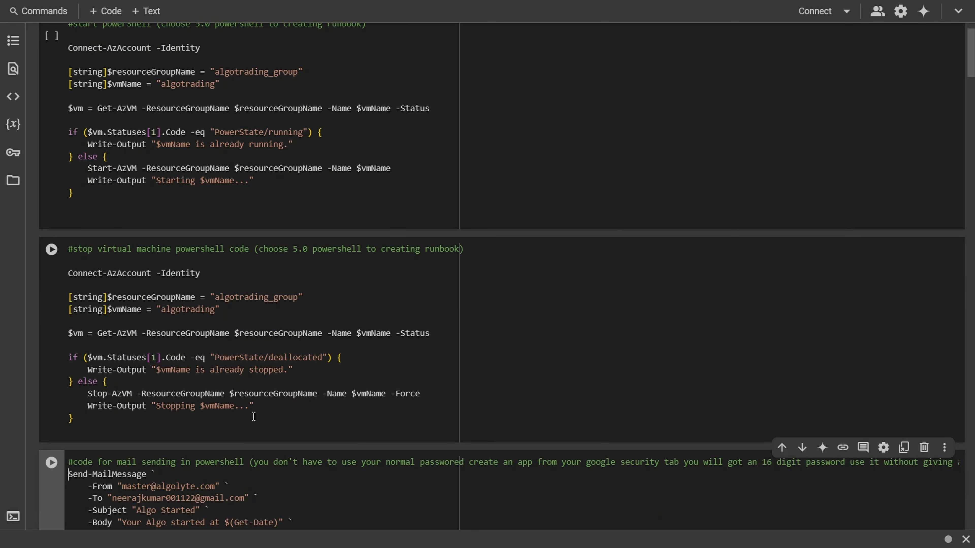
Examine the Send-MailMessage cell and the opening lines of the combined VM and email script below it
key("Down")
key("Down")
key("Down")
key("Down")
key("Down")
key("Down")
key("Down")
key("Down")
key("Down")
key("Down")
key("Down")
key("Down")
key("Down")
key("Down")
key("Down")
key("Down")
key("Down")
key("Down")
key("Down")
key("Down")
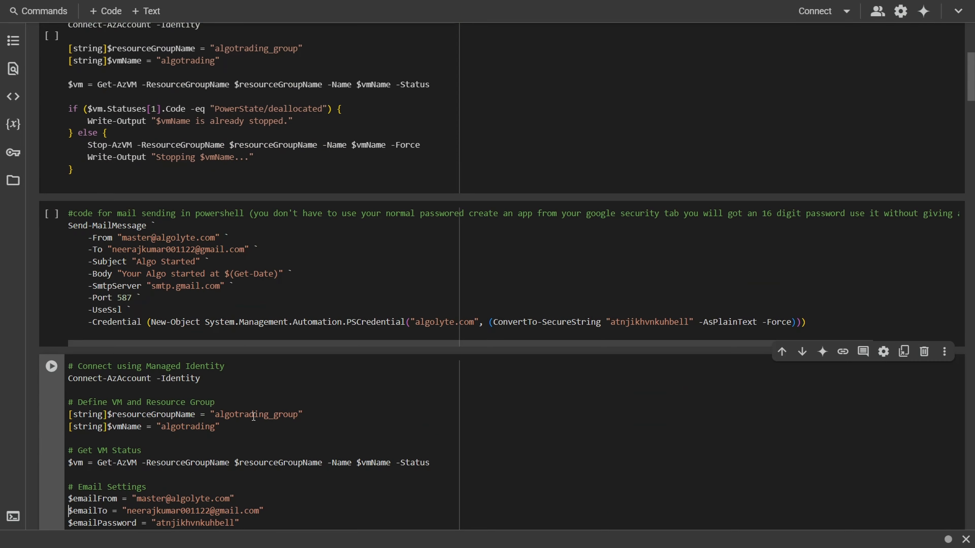
Select the whole mail-sending code, from its header comment through the -Credential line
key("Up")
key("Up")
key("Up")
key("Up")
key("Up")
key("Up")
key("Up")
key("Up")
key("Up")
key("Up")
key("Up")
key("Up")
key("Up")
key("Up")
key("Up")
key("Up")
key("Up")
key("Up")
key("Up")
key("Up")
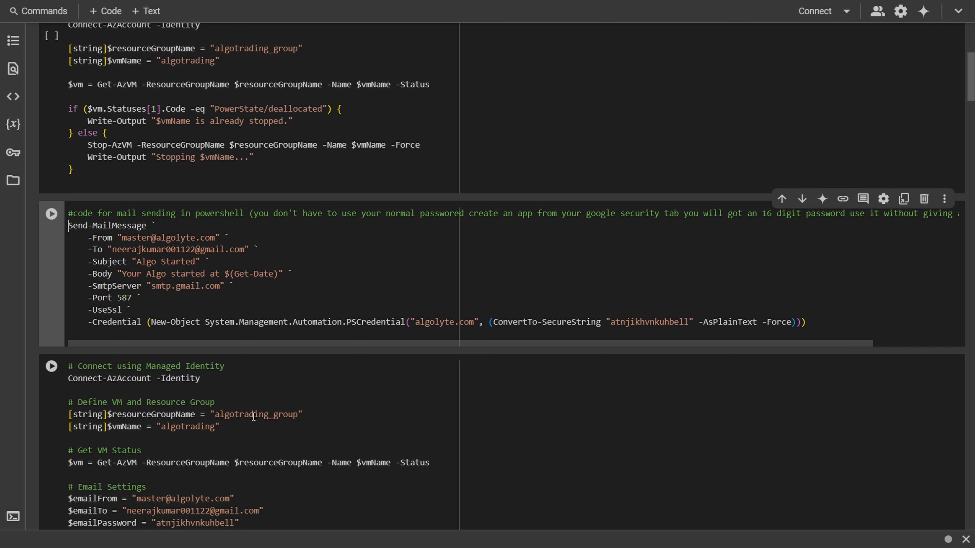
key("shift+Down")
key("shift+Down")
key("shift+Down")
key("shift+Down")
key("shift+Down")
key("shift+Down")
key("shift+Down")
key("shift+Down")
key("shift+Down")
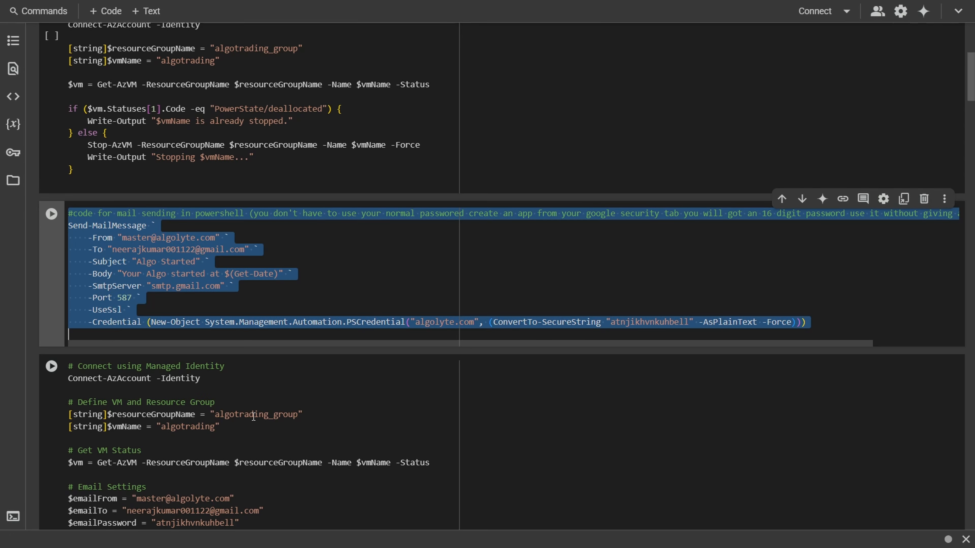
Examine the combined VM start and email script, from its managed identity connection through the Send-Email function
key("Down")
key("Up")
key("Up")
key("Down")
key("Up")
key("Up")
key("Up")
key("Up")
key("Up")
key("Down")
key("Down")
key("Down")
key("Down")
key("Down")
key("Down")
key("Down")
key("Down")
key("Down")
key("Down")
key("Down")
key("Down")
key("Down")
key("Down")
key("Down")
key("Down")
key("Down")
key("Up")
key("Up")
key("Up")
key("Up")
key("Up")
key("Up")
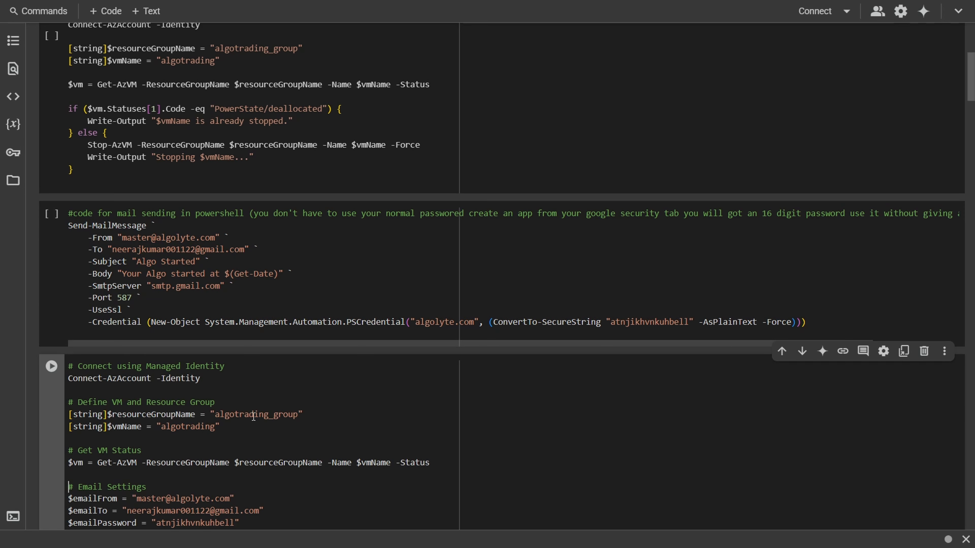
key("Down")
key("Down")
key("Down")
key("Down")
key("Down")
key("Down")
key("Down")
key("Down")
key("Down")
key("Down")
key("Down")
key("Down")
key("Down")
key("Down")
key("Down")
key("Down")
key("Down")
key("Down")
key("Down")
key("Down")
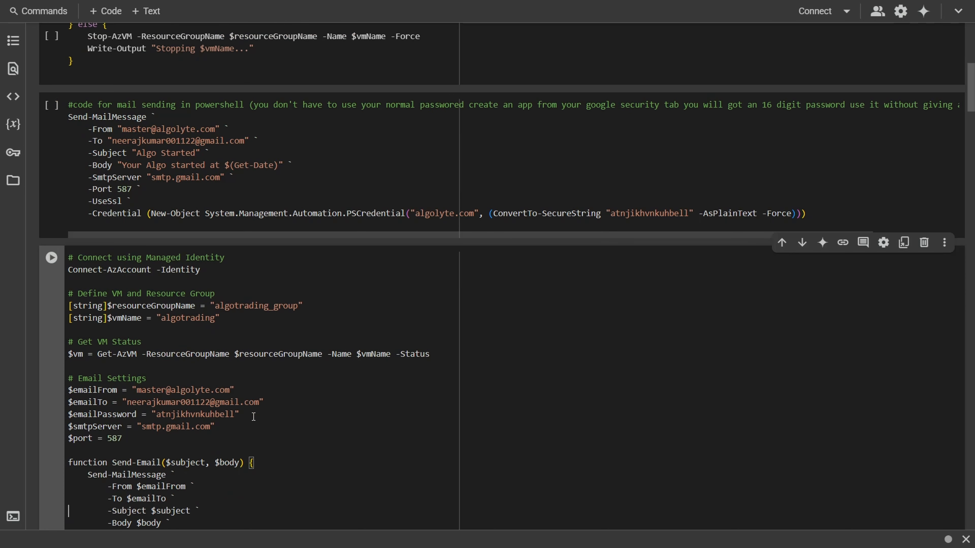
Select the "# Connect using Managed Identity" comment and the Connect-AzAccount -Identity line at the start of the combined script
key("Up")
key("Up")
key("Up")
key("Up")
key("Up")
key("Up")
key("Up")
key("Up")
key("Up")
key("Up")
key("Up")
key("Up")
key("Up")
key("Up")
key("Up")
key("Up")
key("Up")
key("Up")
key("Up")
key("Up")
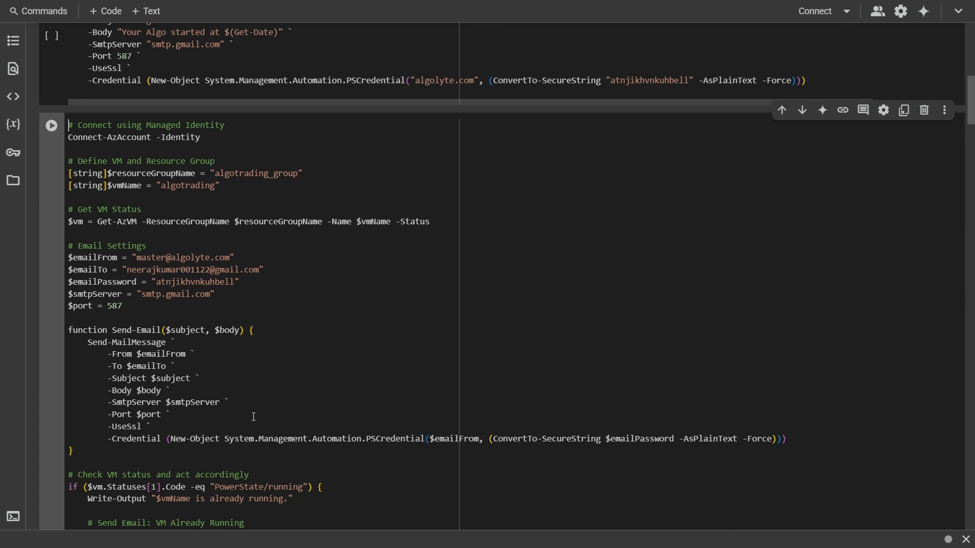
key("shift+Right")
key("shift+Right")
key("shift+Right")
key("shift+Right")
key("shift+Right")
key("shift+Right")
key("shift+Right")
key("shift+Right")
key("shift+Right")
key("shift+Right")
key("shift+Right")
key("shift+Right")
key("shift+Right")
key("shift+Right")
key("shift+Right")
key("shift+Right")
key("shift+Right")
key("shift+Right")
key("shift+Right")
key("shift+Right")
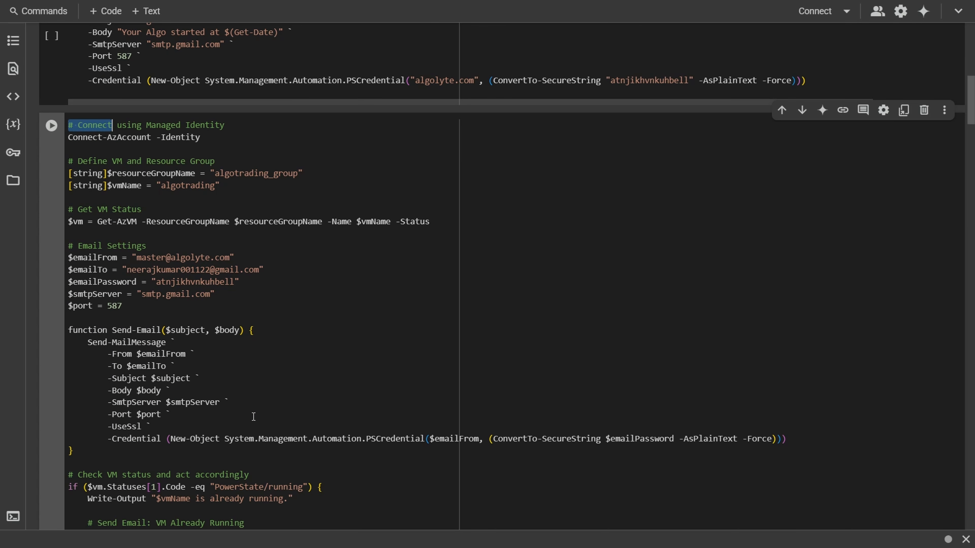
key("shift+Right")
key("shift+Right")
key("shift+Right")
key("shift+Right")
key("shift+Right")
key("shift+Right")
key("shift+Right")
key("shift+Right")
key("shift+Right")
key("shift+Right")
key("shift+Right")
key("shift+Right")
key("shift+Right")
key("shift+Right")
key("shift+Right")
key("shift+Right")
key("shift+Right")
key("shift+Right")
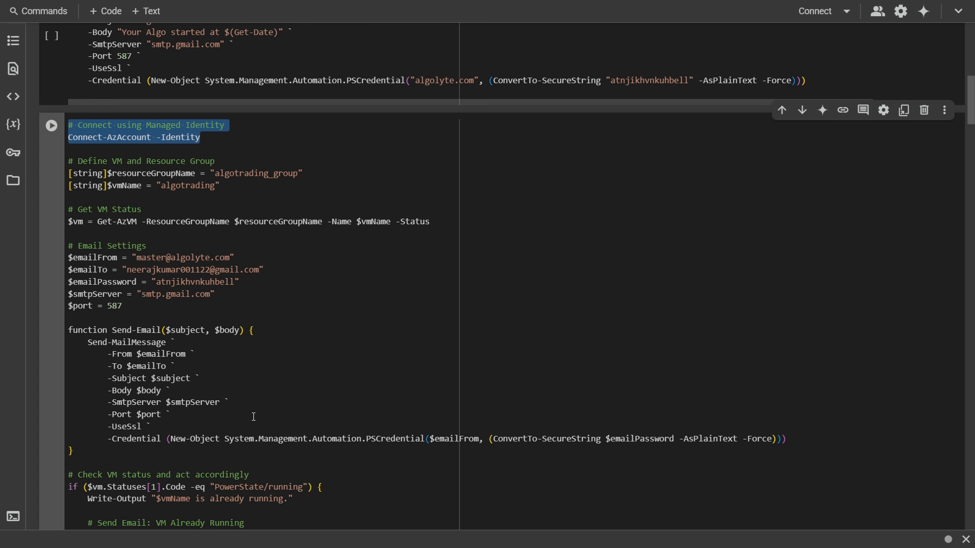
Extend the selection from the managed identity lines through the end of the $resourceGroupName definition
key("shift+Down")
key("shift+Down")
key("shift+Down")
key("shift+Down")
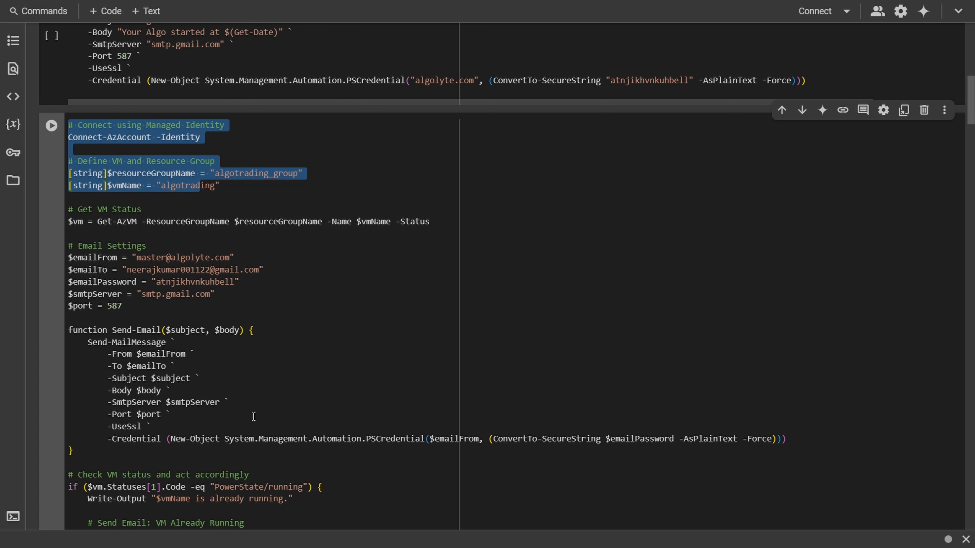
key("shift+Up")
key("shift+Up")
key("shift+Up")
key("shift+Up")
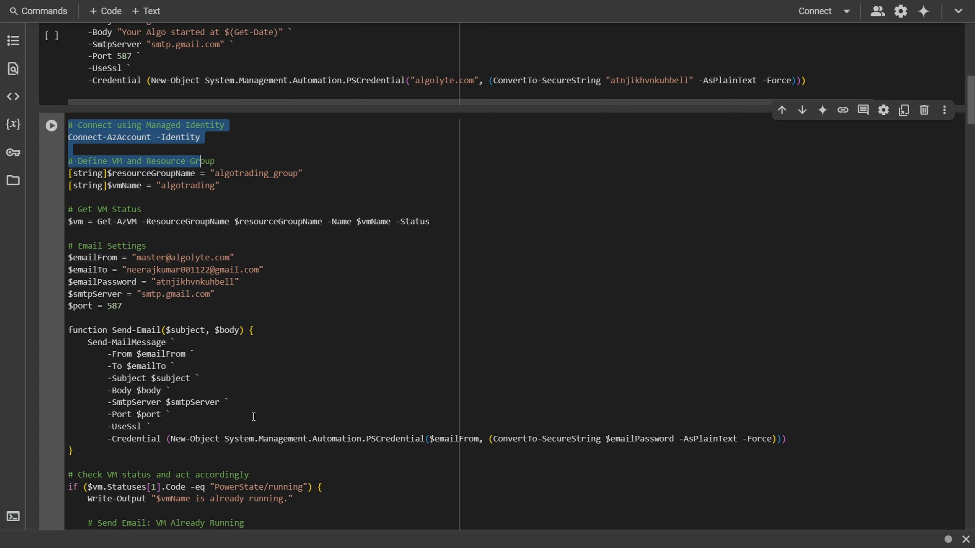
key("shift+Down")
key("shift+Down")
key("shift+Down")
key("shift+Down")
key("shift+Down")
key("shift+Down")
key("shift+Down")
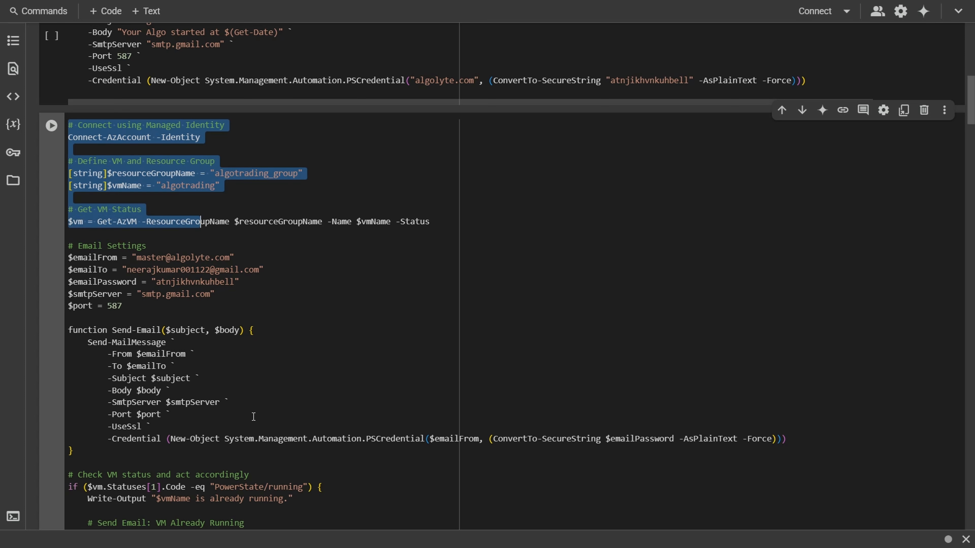
key("shift+Up")
key("shift+Up")
key("shift+Up")
key("shift+Up")
key("shift+Up")
key("shift+Up")
key("shift+Down")
key("shift+Down")
key("shift+Down")
key("shift+Down")
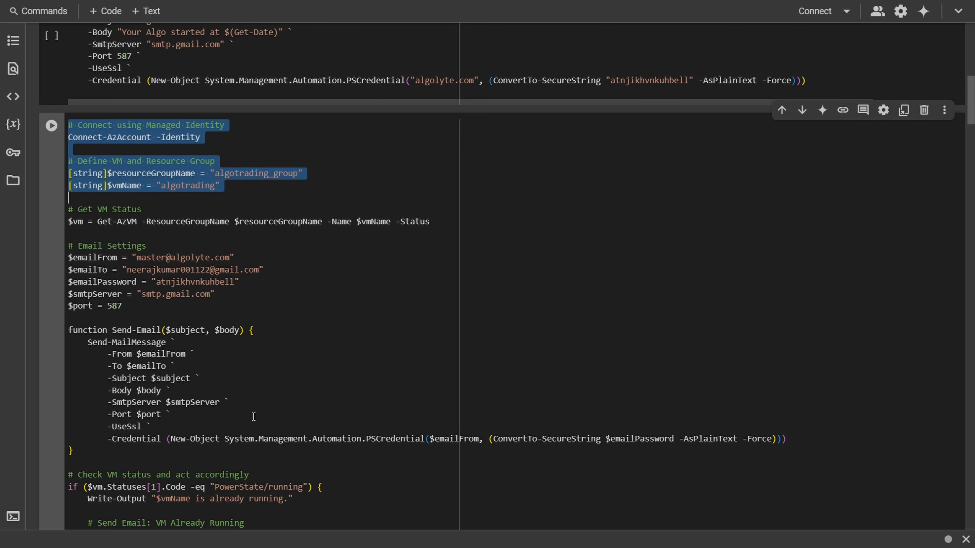
key("shift+Up")
key("shift+Up")
key("shift+Up")
key("shift+Up")
key("shift+Down")
key("shift+Down")
key("shift+Down")
key("shift+Up")
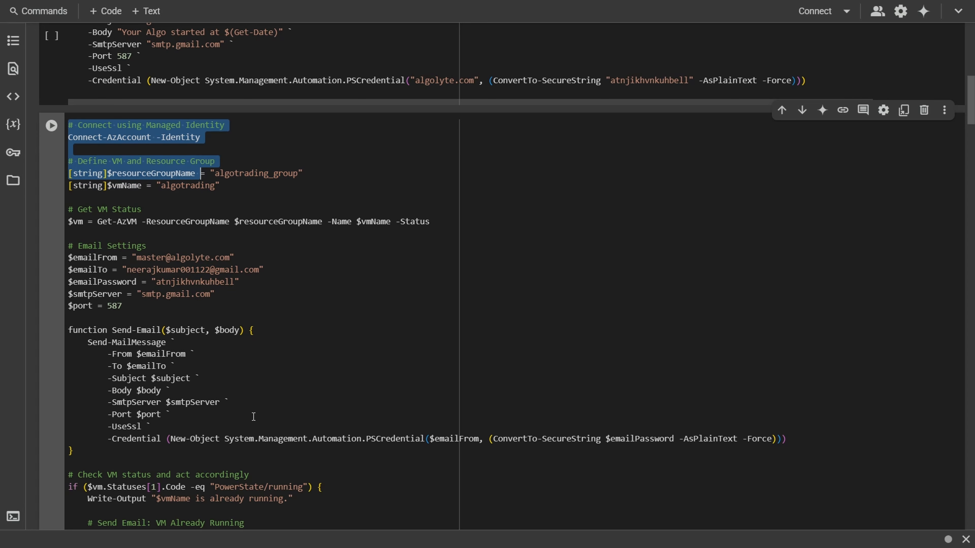
key("shift+End")
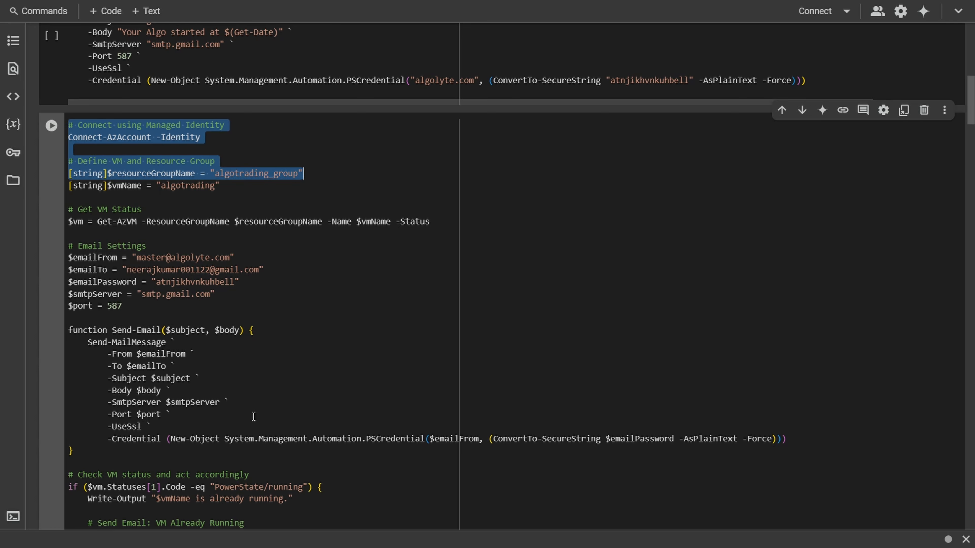
Extend the selection past the $vmName definition to the end of the Get-AzVM status line
key("shift+Down")
key("shift+Down")
key("shift+Down")
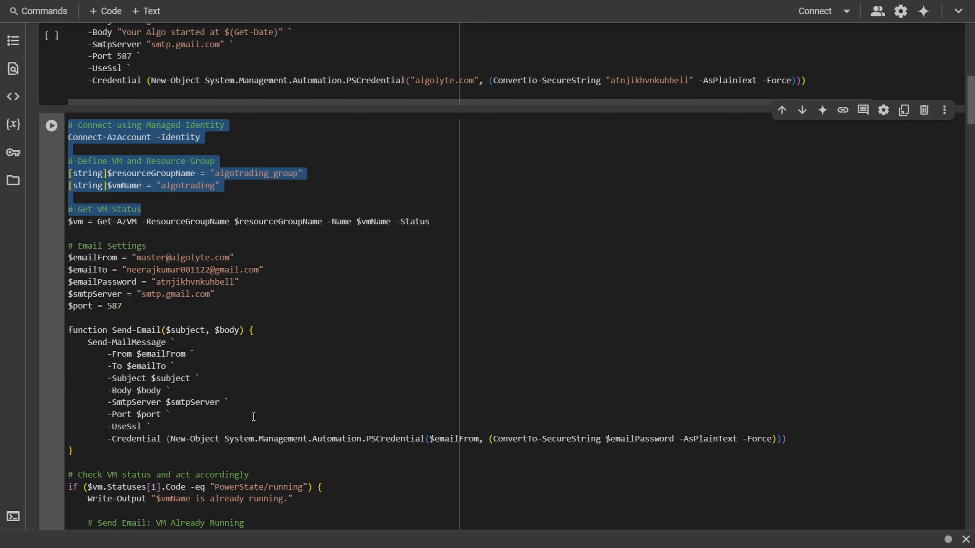
key("shift+Down")
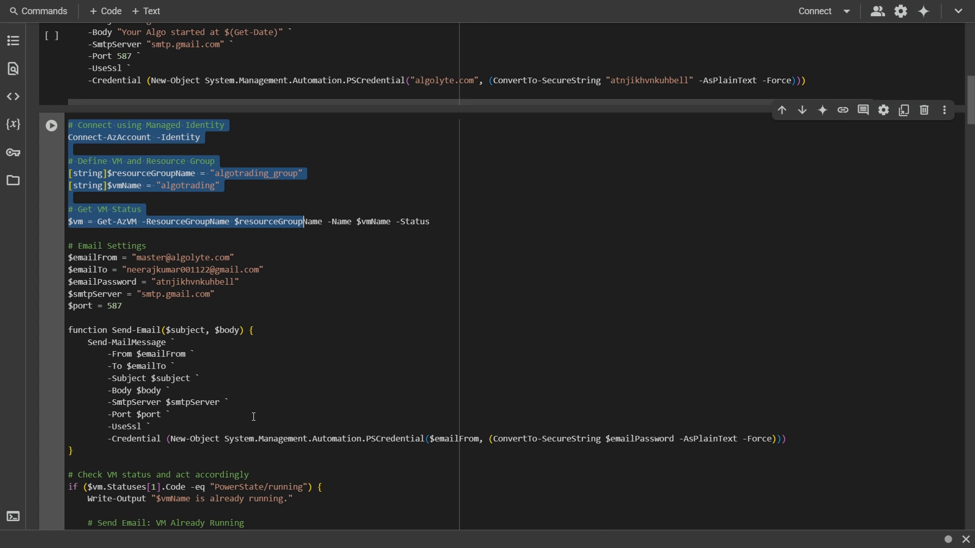
key("ctrl+shift+Right")
key("ctrl+shift+Right")
key("ctrl+shift+Right")
key("ctrl+shift+Right")
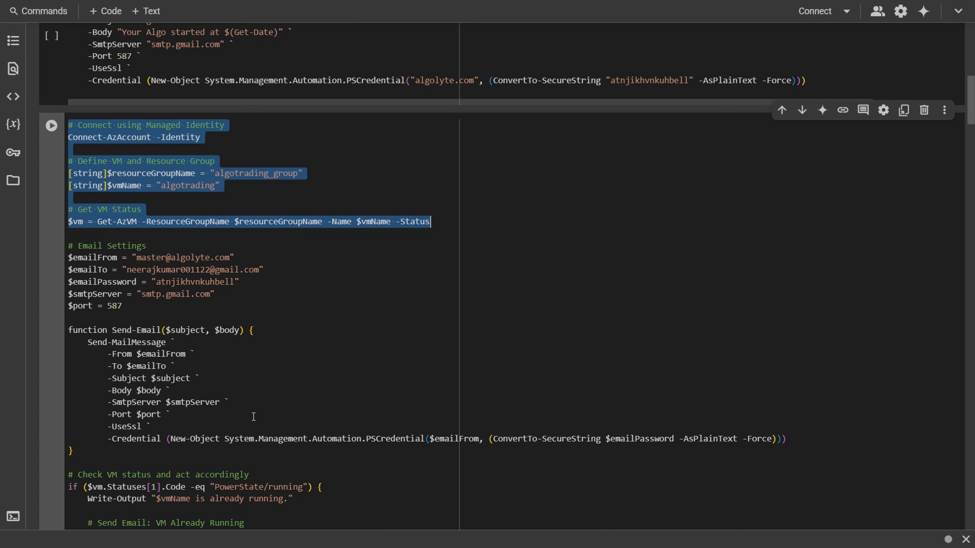
Highlight the ends of the $emailFrom, $emailTo and $emailPassword values in turn within the Email Settings block
key("Down")
key("Down")
key("Down")
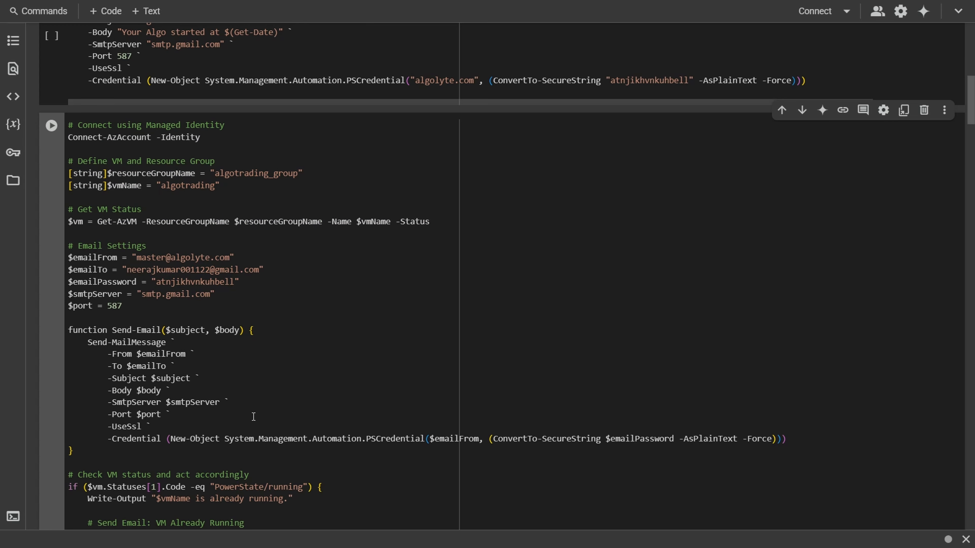
key("ctrl+shift+Left")
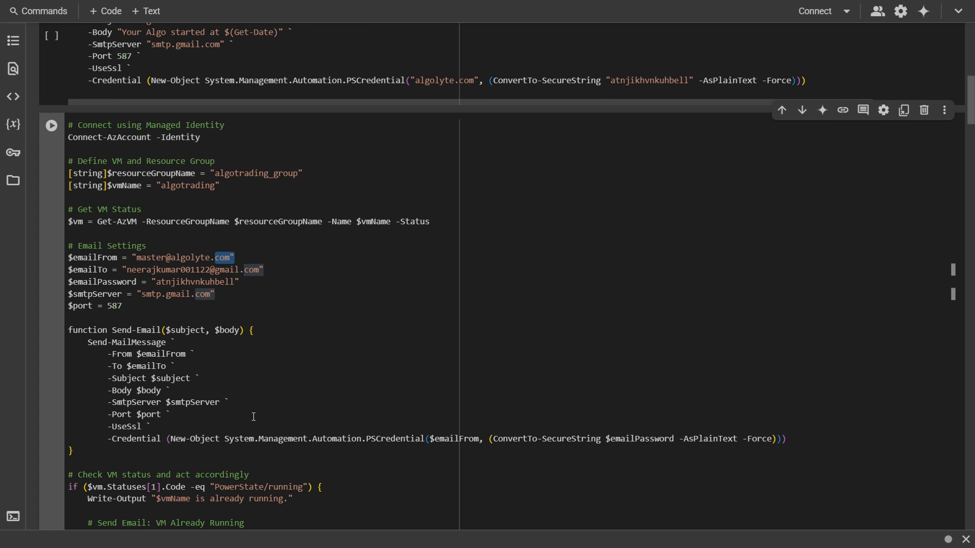
key("ctrl+shift+Left")
key("ctrl+shift+Left")
key("Down")
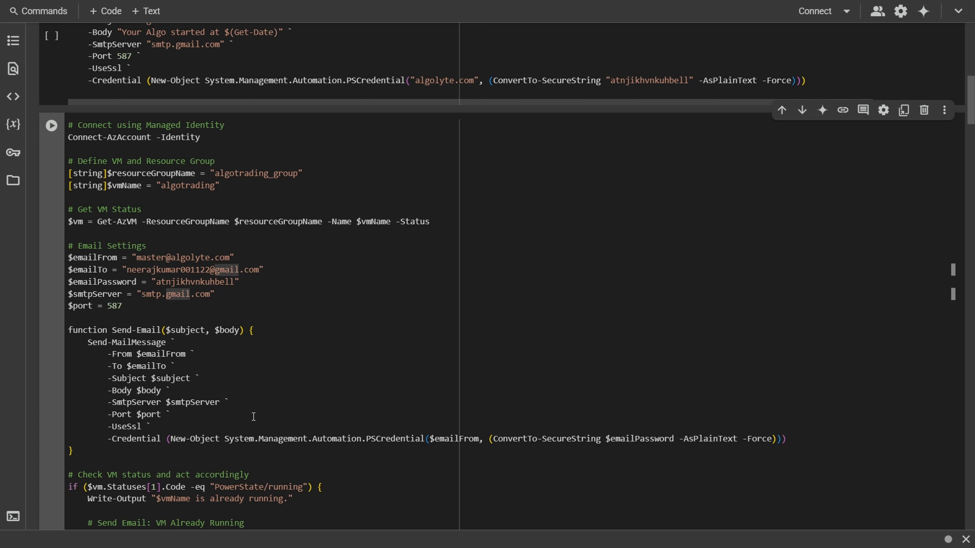
key("ctrl+shift+Left")
key("ctrl+shift+Left")
key("ctrl+shift+Left")
key("Down")
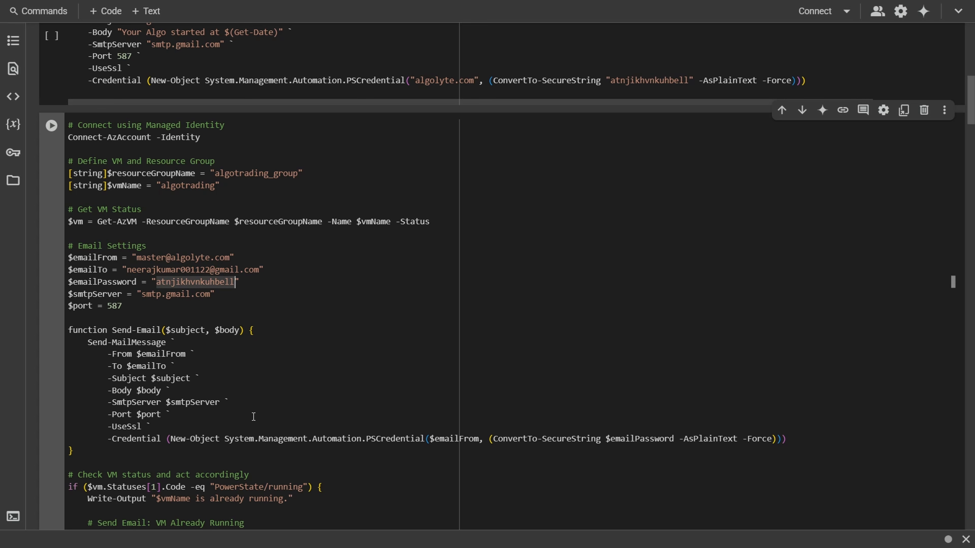
key("ctrl+shift+Left")
key("ctrl+shift+Left")
key("Down")
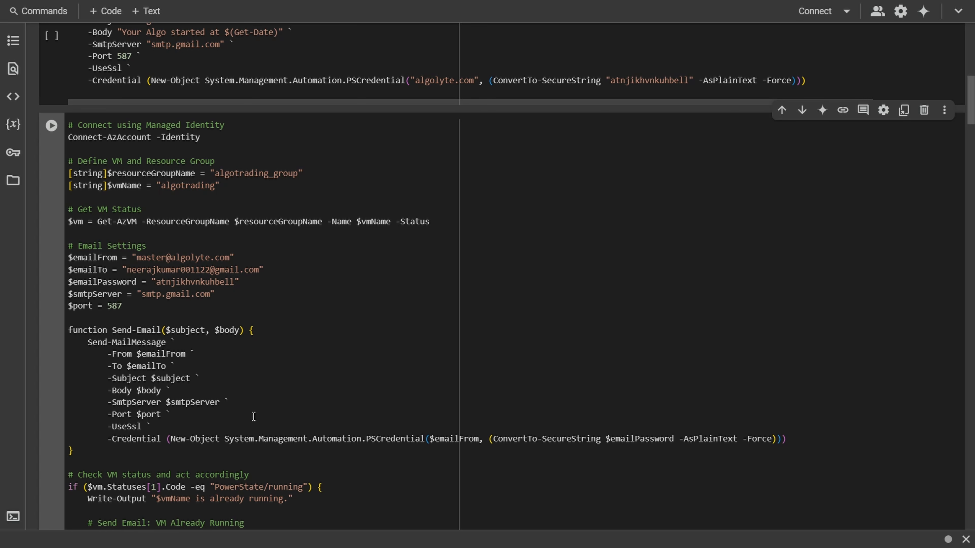
Highlight the smtp.gmail.com value assigned to $smtpServer
key("ctrl+shift+Left")
key("ctrl+shift+Left")
key("ctrl+shift+Left")
key("ctrl+shift+Left")
key("ctrl+shift+Left")
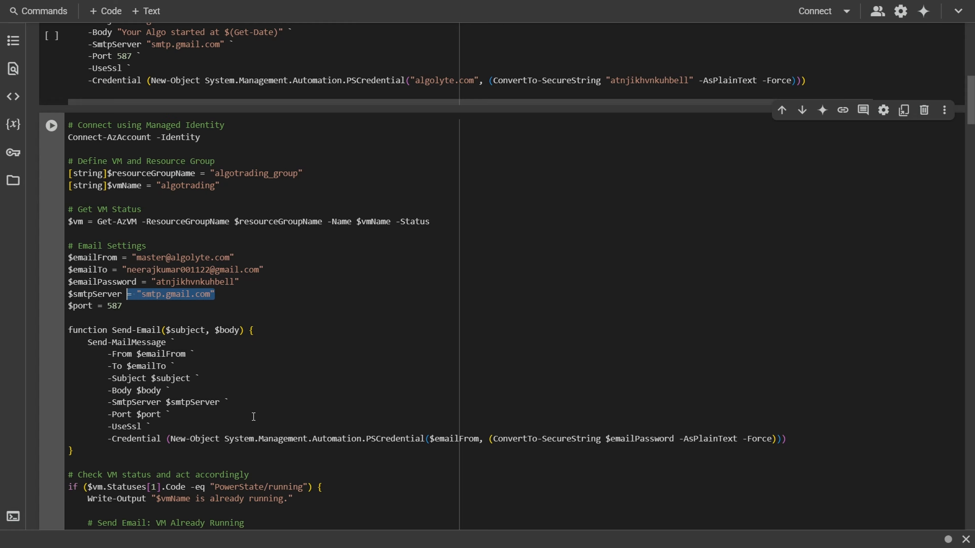
key("ctrl+shift+Right")
key("ctrl+shift+Right")
key("ctrl+shift+Left")
Examine the rest of the script, from the Send-Email function to the end of the else branch
key("Down")
key("Down")
key("Down")
key("Down")
key("Down")
key("Down")
key("Down")
key("Down")
key("Down")
key("Down")
key("Down")
key("Down")
key("Down")
key("Down")
key("Down")
key("Down")
key("Down")
key("Down")
key("Down")
key("Down")
key("Down")
key("Down")
key("Down")
key("Down")
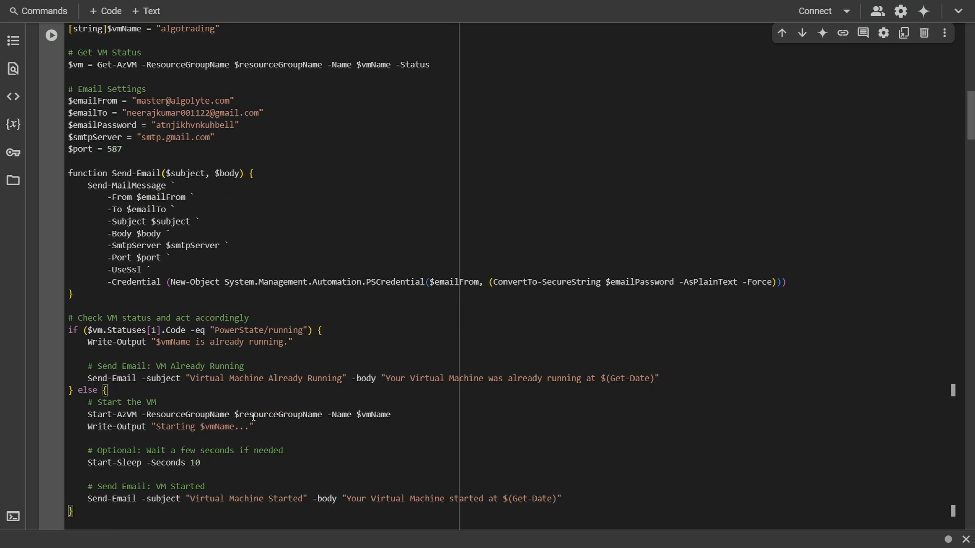
Select the code from the PowerState/running check through the "already running" output message
key("Up")
key("Up")
key("Up")
key("Up")
key("Up")
key("Up")
key("Up")
key("Up")
key("Up")
key("Up")
key("Up")
key("Up")
key("Up")
key("Up")
key("Up")
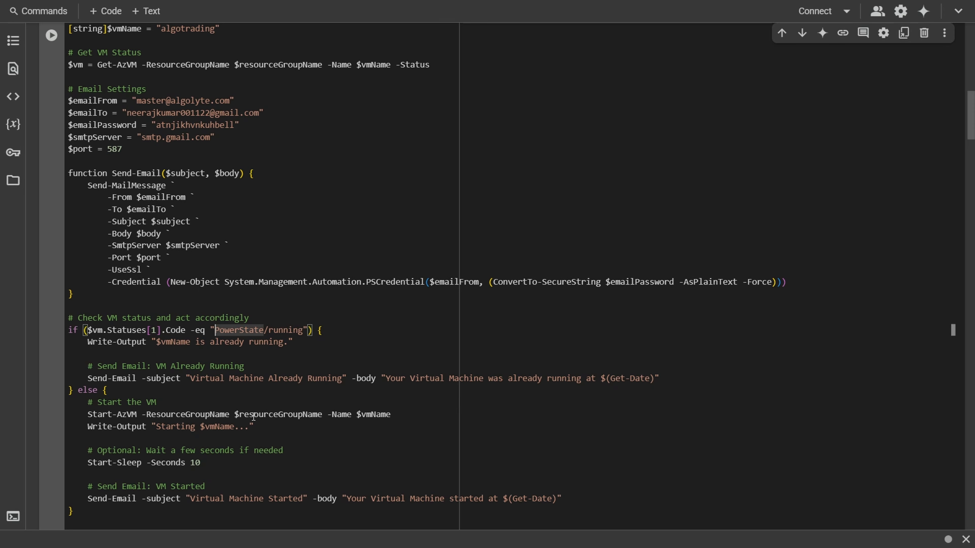
key("shift+Down")
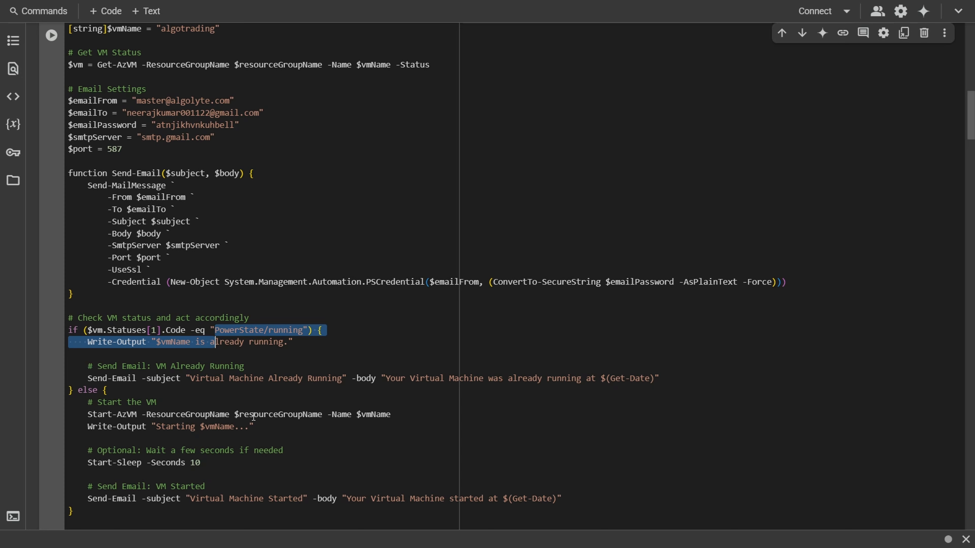
key("ctrl+shift+Right")
key("ctrl+shift+Right")
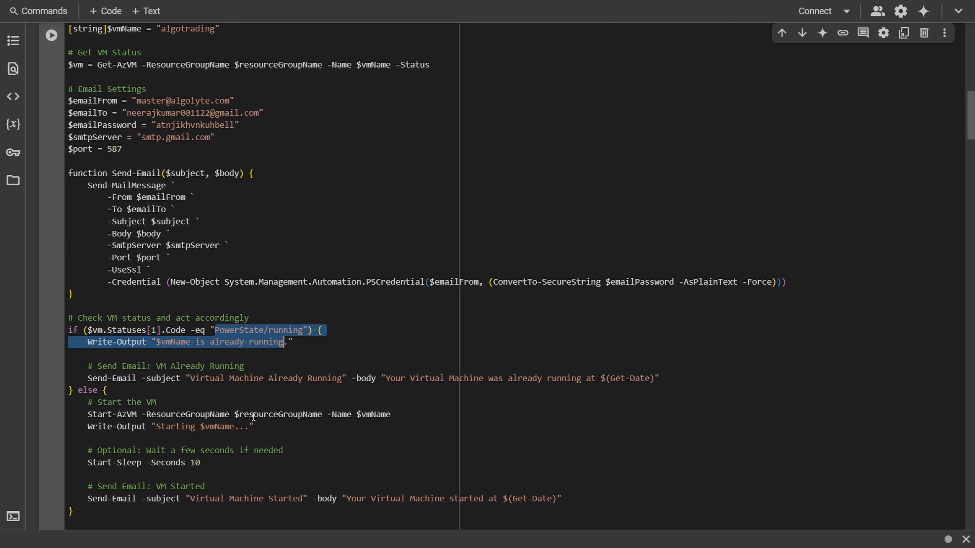
key("Down")
key("Down")
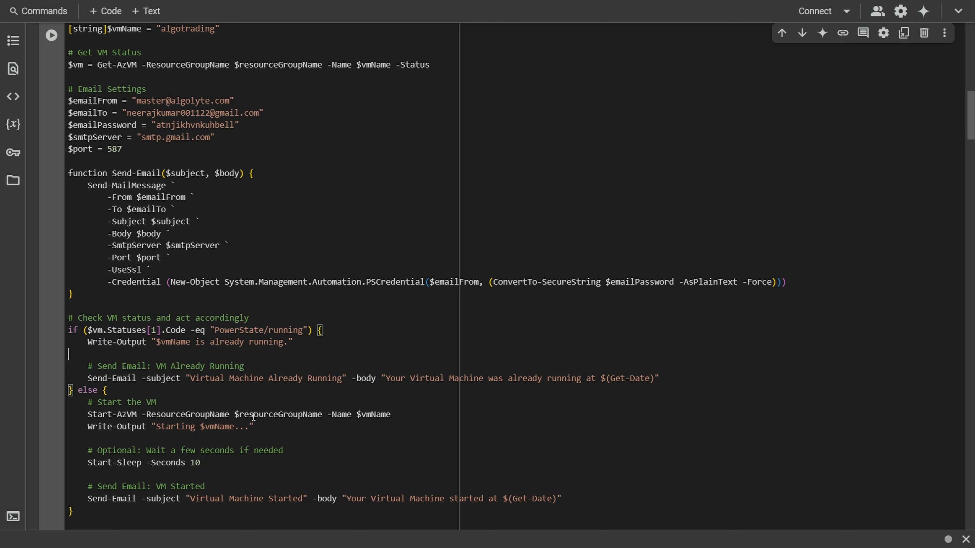
Select the Send-Email line of the already-running branch, covering its subject and body text
key("ctrl+shift+Right")
key("ctrl+shift+Right")
key("ctrl+shift+Right")
key("ctrl+shift+Right")
key("ctrl+shift+Right")
key("ctrl+shift+Right")
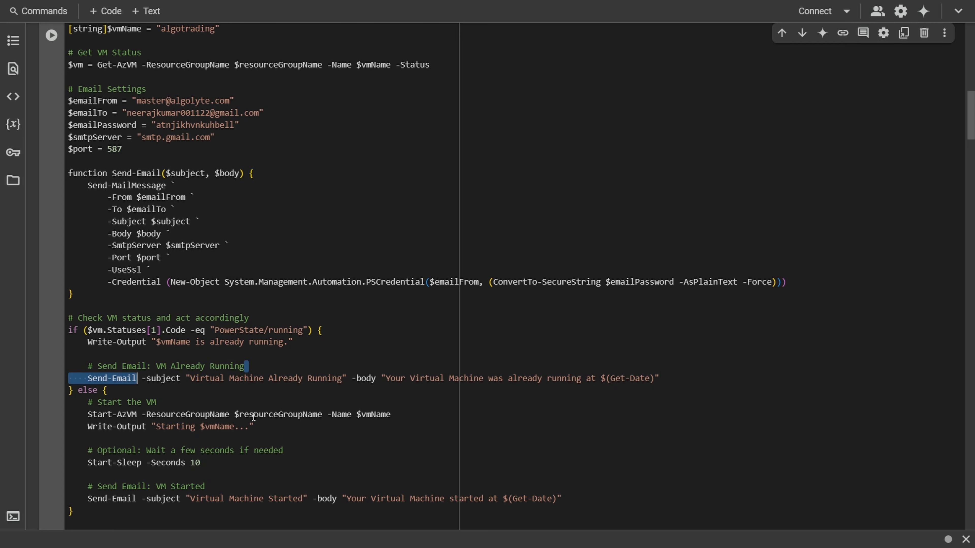
key("ctrl+shift+Right")
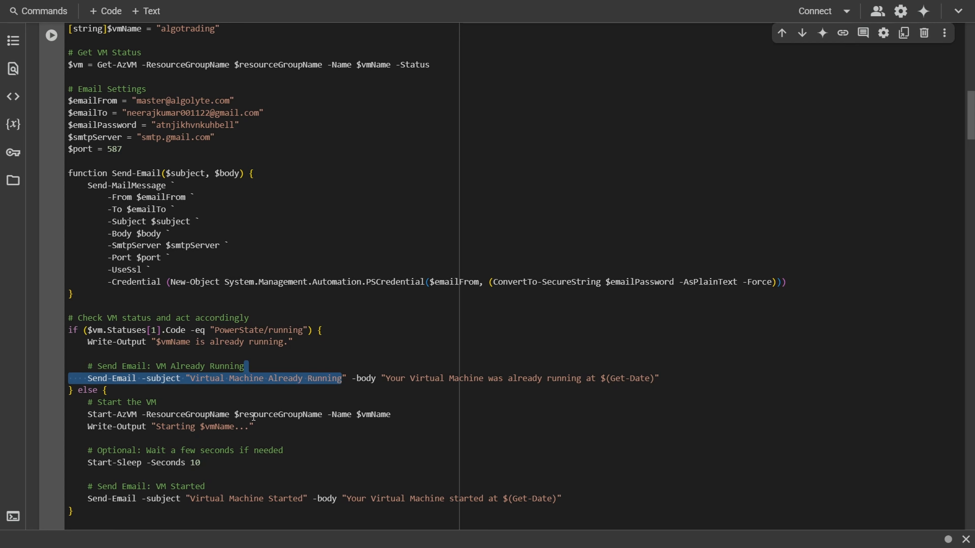
key("ctrl+shift+Right")
key("ctrl+shift+Right")
key("ctrl+shift+Right")
key("ctrl+shift+Right")
key("ctrl+shift+Right")
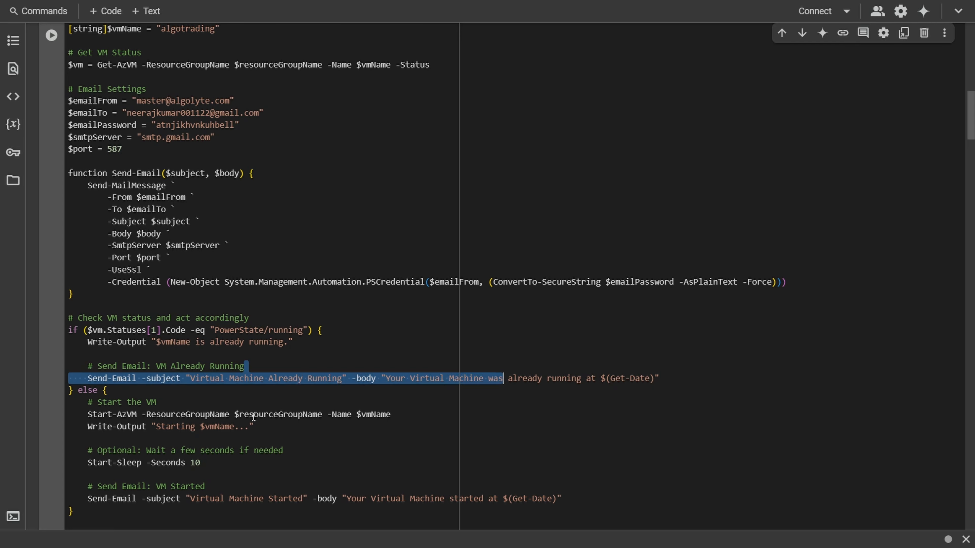
key("ctrl+shift+Right")
key("ctrl+shift+Right")
key("ctrl+shift+Right")
key("ctrl+shift+Right")
key("ctrl+shift+Right")
key("ctrl+shift+Right")
key("ctrl+shift+Right")
key("Down")
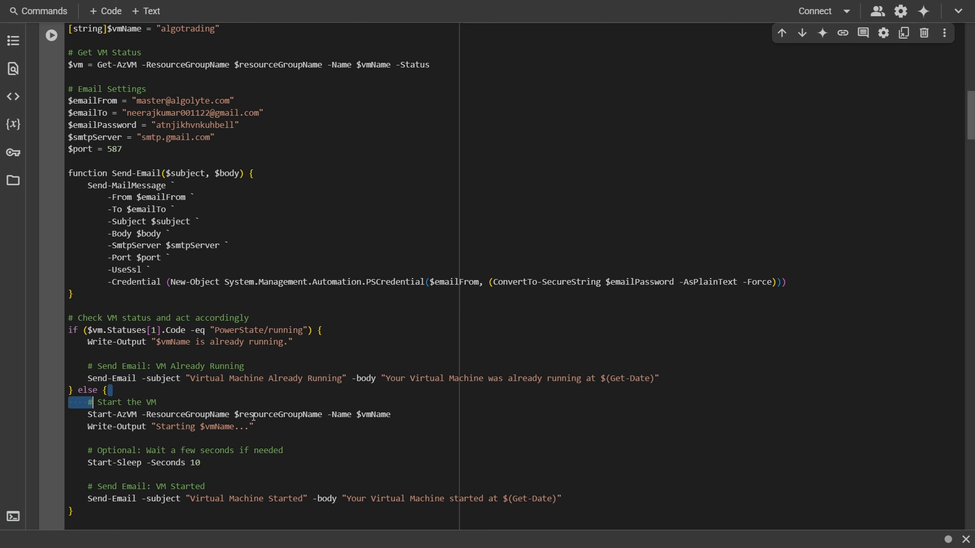
Select the else branch's "# Start the VM" comment, Start-AzVM command and "Starting $vmName..." output line
key("ctrl+shift+Right")
key("ctrl+shift+Right")
key("ctrl+shift+Right")
key("ctrl+shift+Right")
key("ctrl+shift+Right")
key("ctrl+shift+Right")
key("shift+Down")
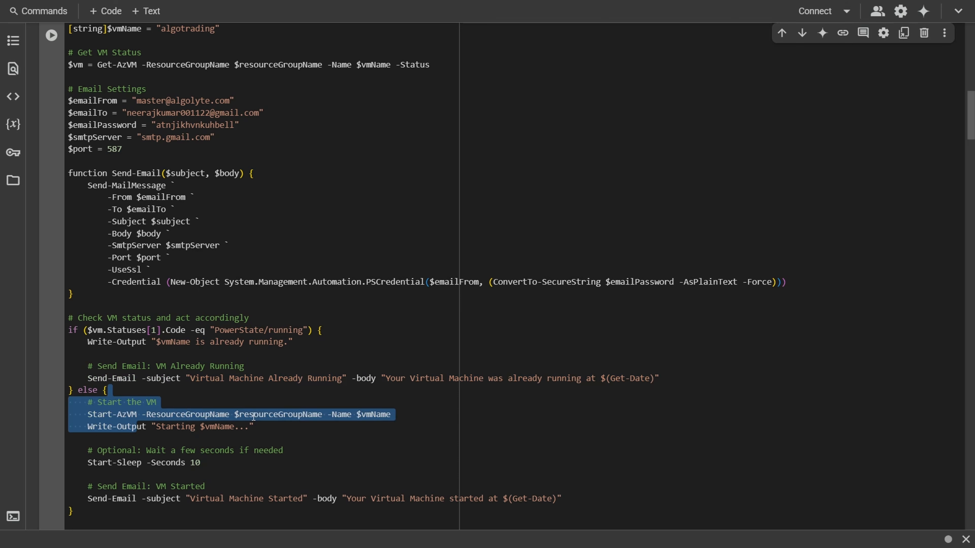
key("ctrl+shift+Right")
key("ctrl+shift+Right")
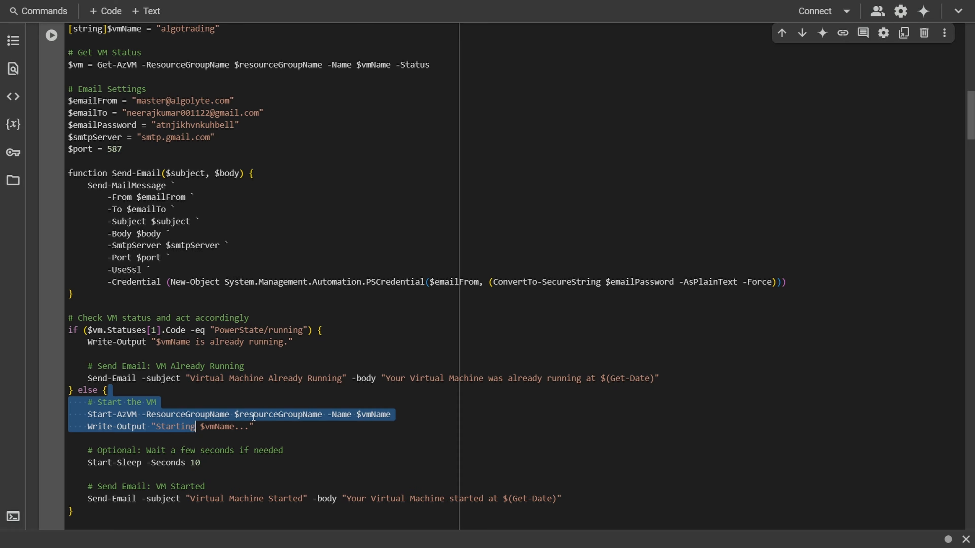
key("shift+End")
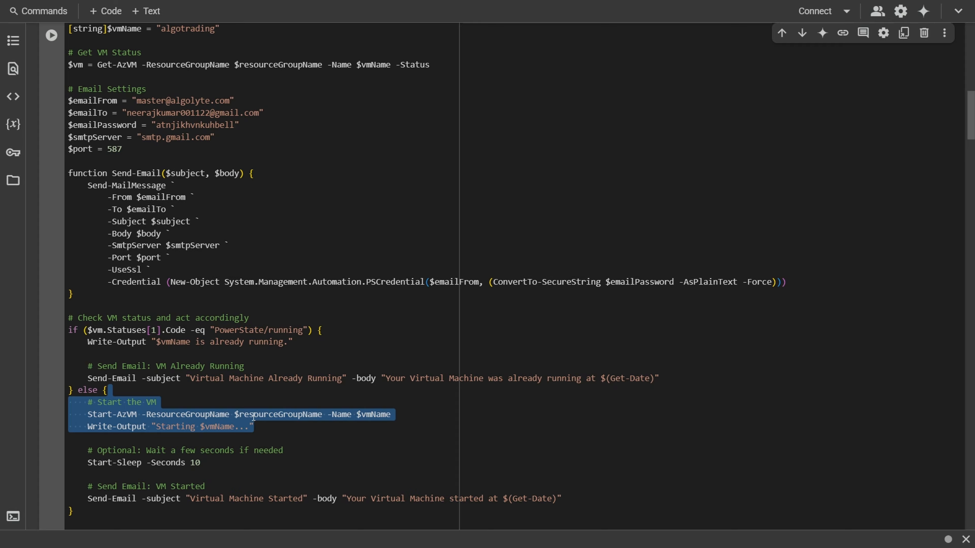
Extend the selection through the optional wait comment and the Start-Sleep -Seconds 10 line
key("shift+Down")
key("shift+Down")
key("shift+Down")
key("shift+Down")
key("shift+Down")
key("shift+Up")
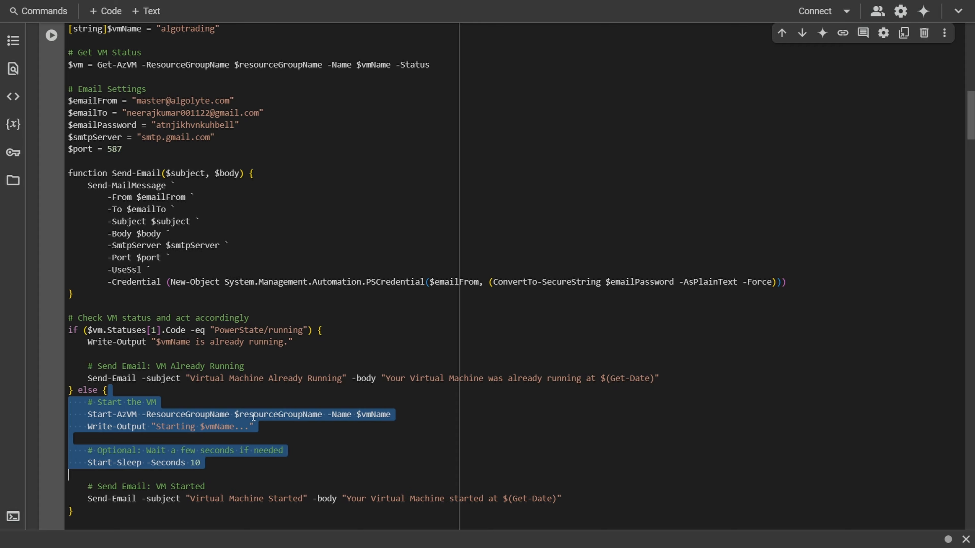
Select only the optional wait comment with its Start-Sleep -Seconds 10 line, and clear the selection
key("Down")
key("Up")
key("Up")
key("Up")
key("Up")
key("shift+Down")
key("shift+Down")
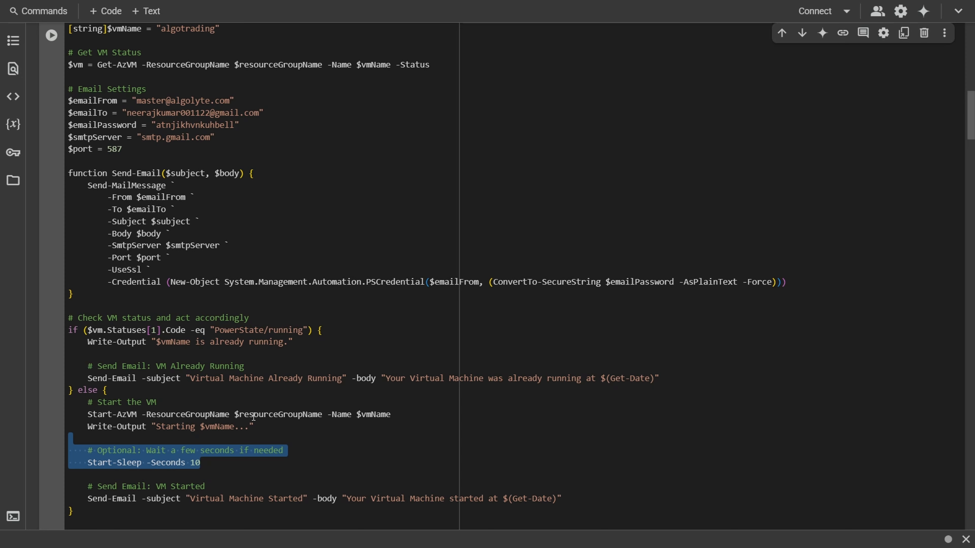
key("Right")
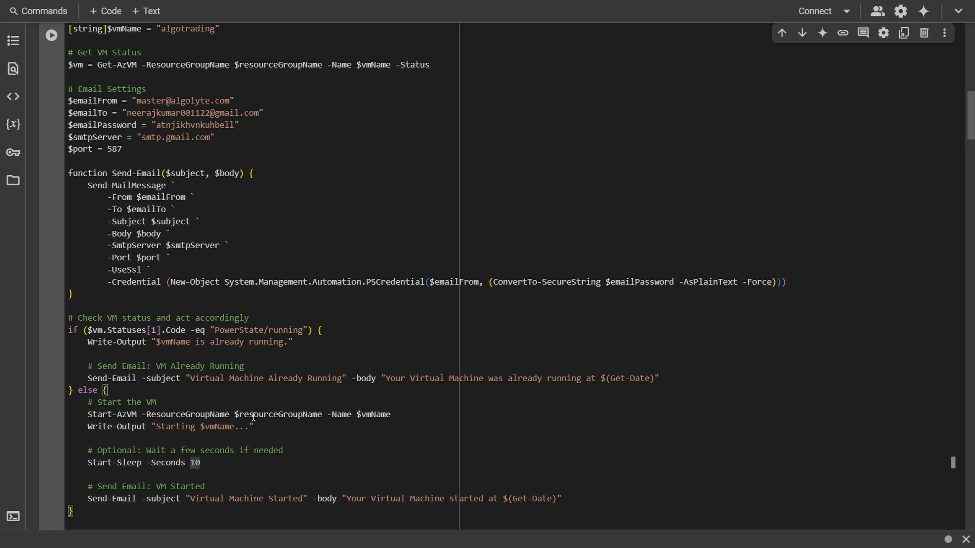
Select the script from its closing brace back up to the Send-Email function header
key("Down")
key("shift+Up")
key("shift+Up")
key("shift+Up")
key("shift+Up")
key("shift+Up")
key("shift+Up")
key("shift+Up")
key("shift+Up")
key("shift+Up")
key("shift+Up")
key("shift+Up")
key("shift+Up")
key("shift+Up")
key("shift+Up")
key("shift+Up")
key("shift+Up")
key("shift+Up")
key("shift+Up")
key("shift+Up")
key("shift+Up")
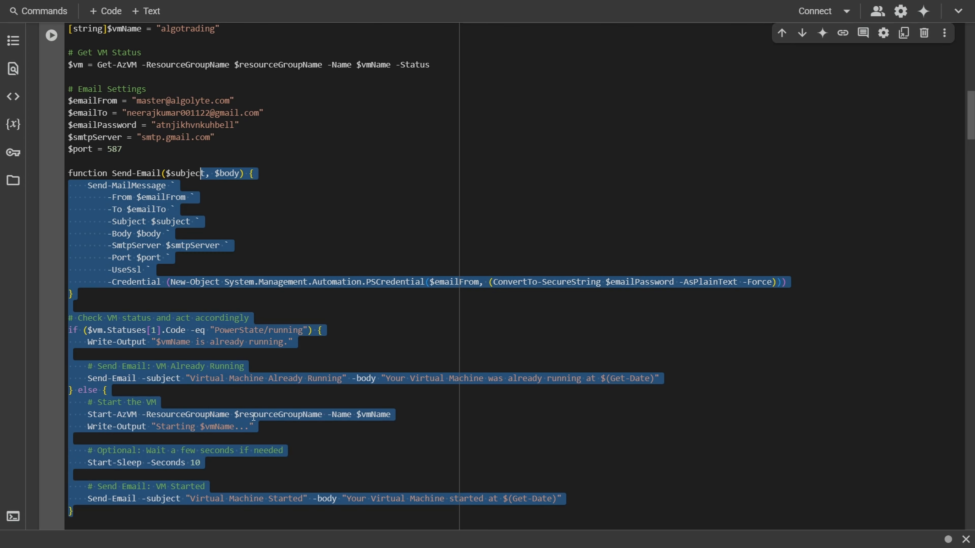
Return to the Email Settings block and select the quoted sender address on the $emailFrom line
key("Up")
key("Up")
key("Up")
key("Up")
key("Up")
key("Up")
key("Up")
key("Up")
key("Up")
key("Up")
key("Up")
key("Up")
key("Up")
key("Up")
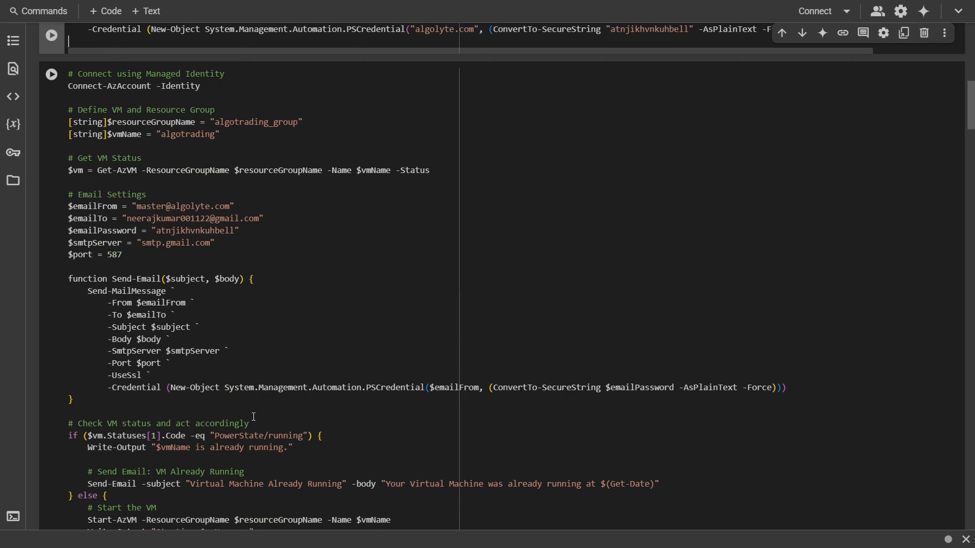
key("Down")
key("Down")
key("Down")
key("Down")
key("Down")
key("Down")
key("Down")
key("Down")
key("Down")
key("Down")
key("Down")
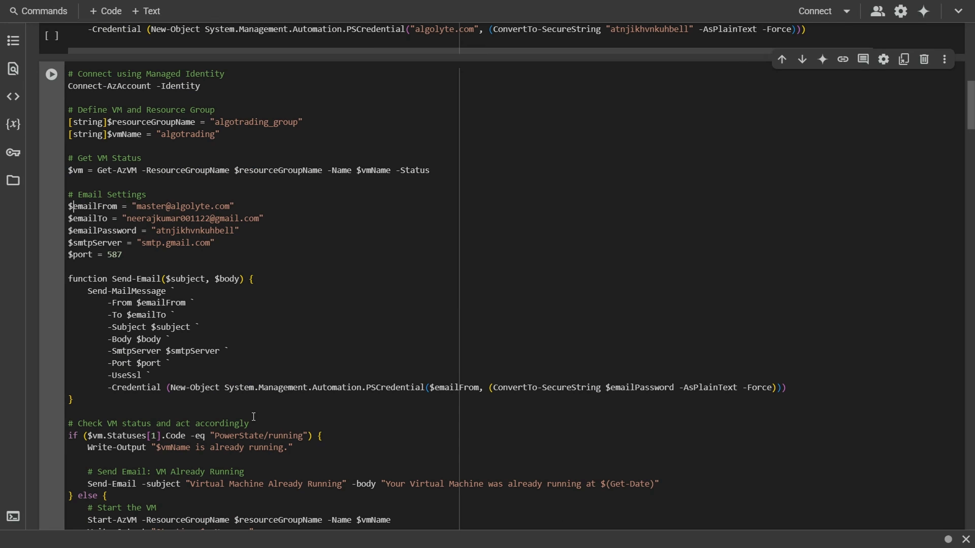
key("Right")
key("Right")
key("Right")
key("Right")
key("Right")
key("Right")
key("Right")
key("Right")
key("Right")
key("Right")
key("Right")
key("Right")
key("Right")
key("Left")
key("Left")
key("Left")
key("Left")
key("Left")
key("Left")
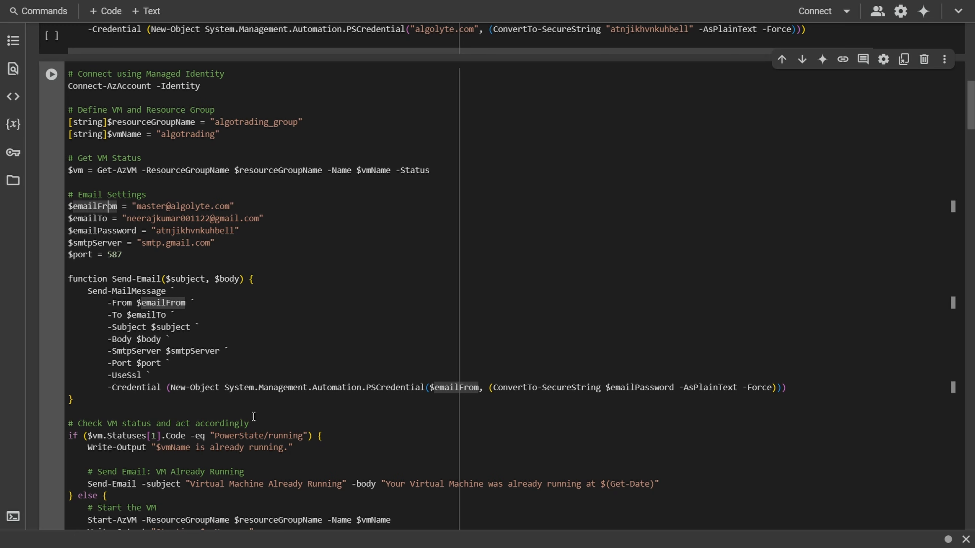
key("Right")
key("Right")
key("Right")
key("Right")
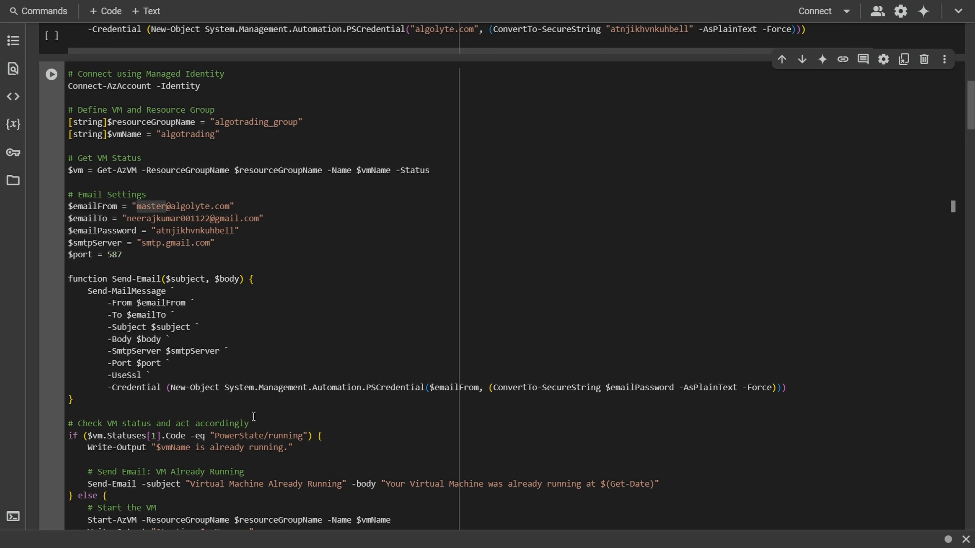
key("Left")
key("ctrl+shift+Right")
key("ctrl+shift+Right")
key("ctrl+shift+Right")
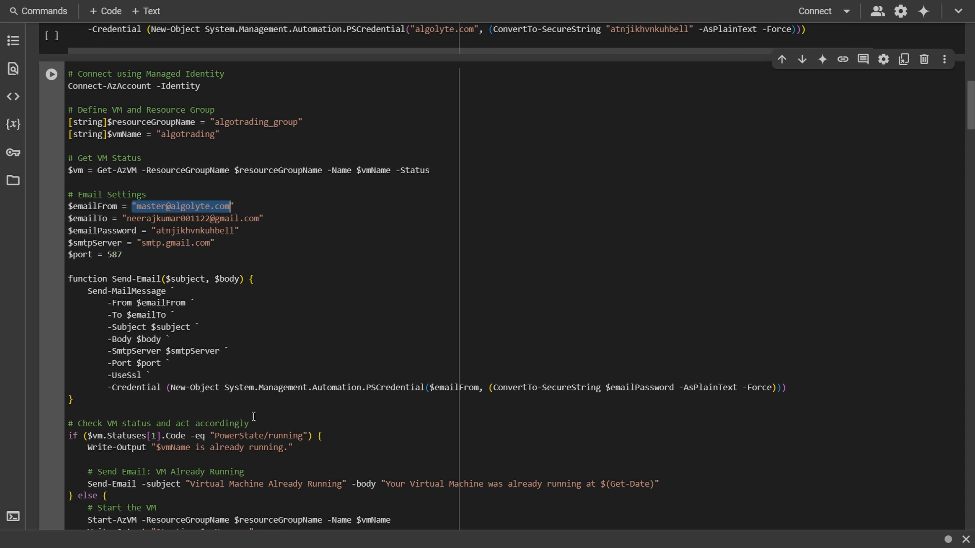
key("shift+Right")
Clear the selection, check the recipient and password lines, and reselect the $emailFrom value including its quotes
key("Down")
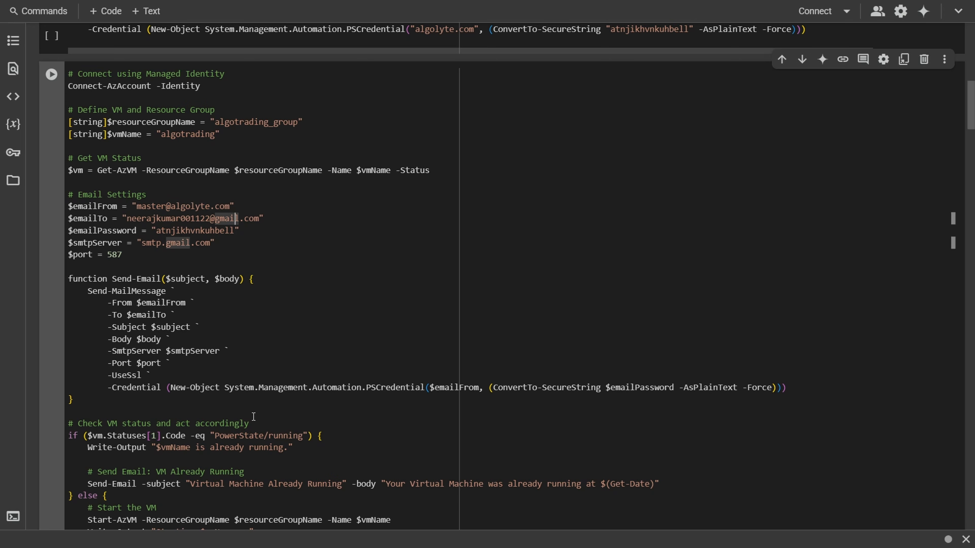
key("Down")
key("Up")
key("Up")
key("ctrl+shift+Left")
key("ctrl+shift+Left")
key("ctrl+shift+Left")
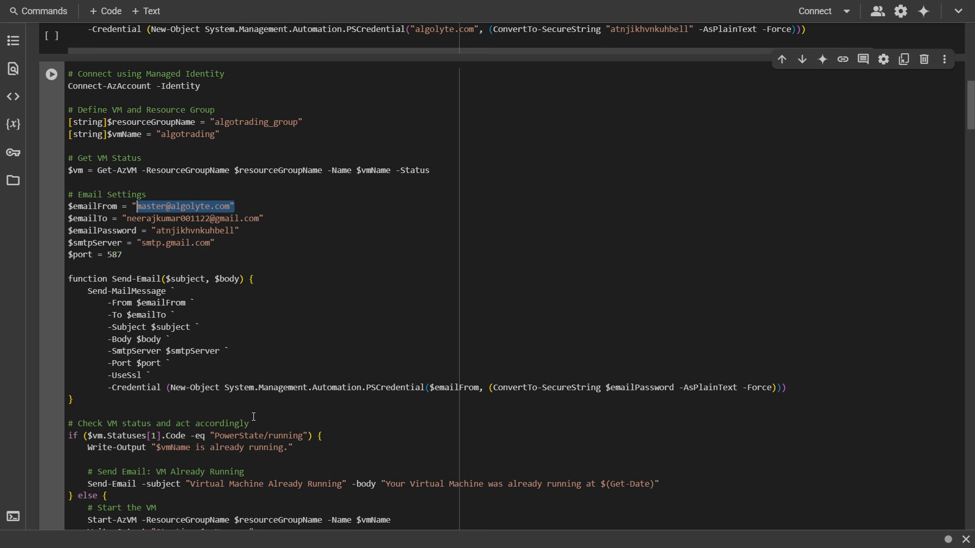
key("shift+Left")
key("ctrl+shift+Right")
key("ctrl+shift+Right")
key("ctrl+shift+Right")
key("ctrl+shift+Right")
key("ctrl+shift+Left")
key("ctrl+shift+Left")
key("ctrl+shift+Left")
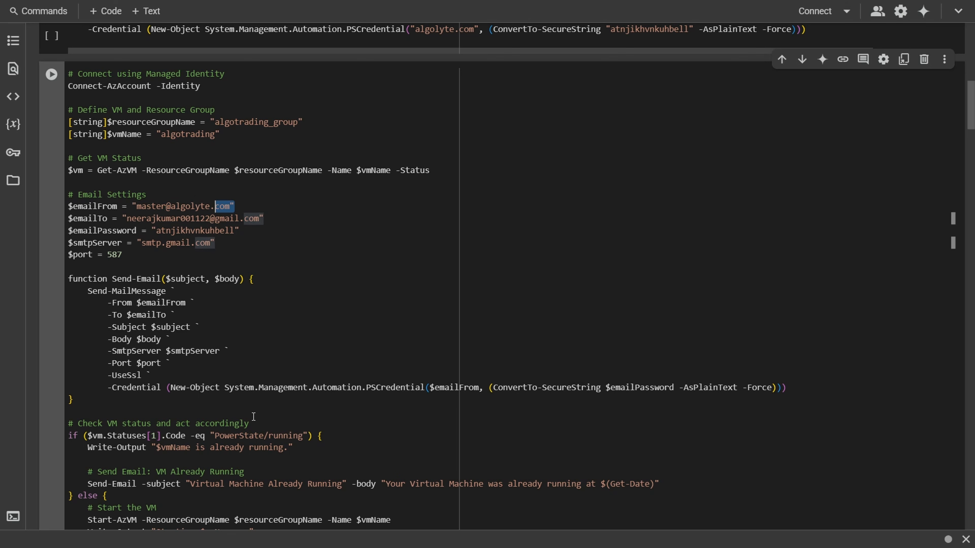
key("ctrl+shift+Left")
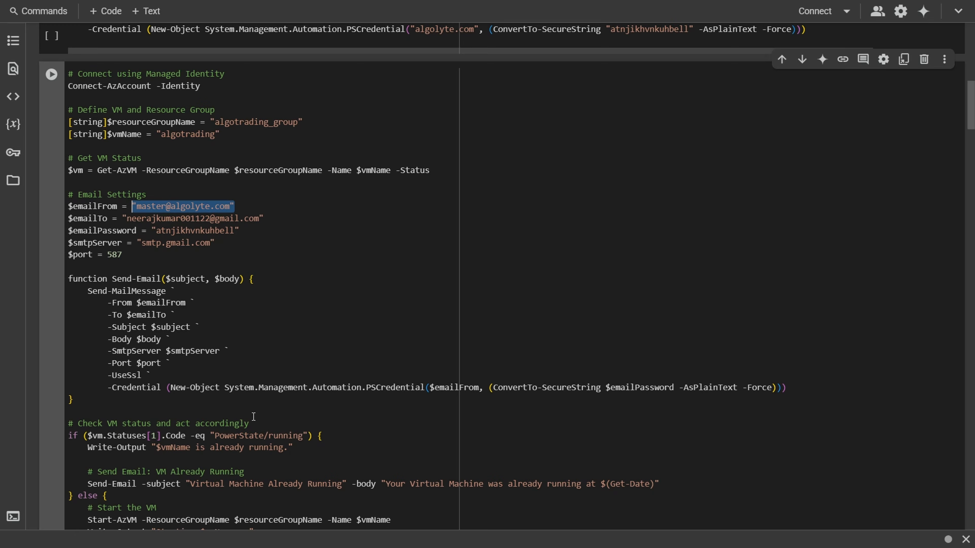
Select the password value inside the quotes on the $emailPassword line
key("Down")
key("Down")
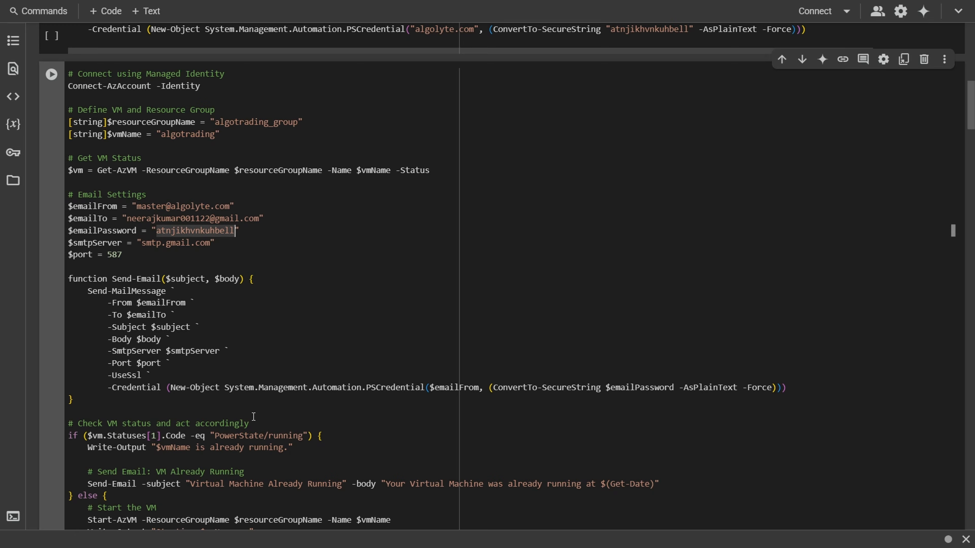
key("ctrl+shift+Left")
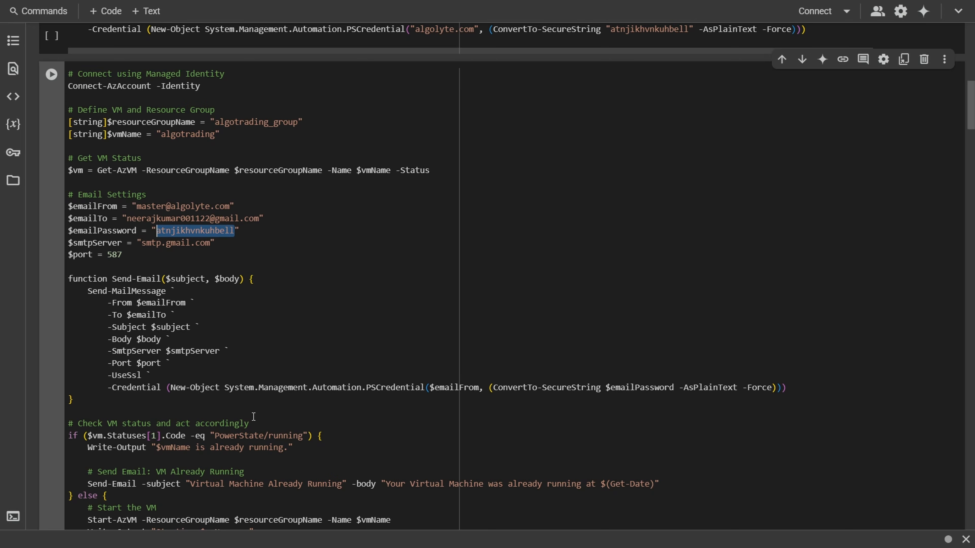
Select from the $emailFrom value through the remaining email settings and the Send-Email function down to its -Credential line
key("Up")
key("Up")
key("shift+End")
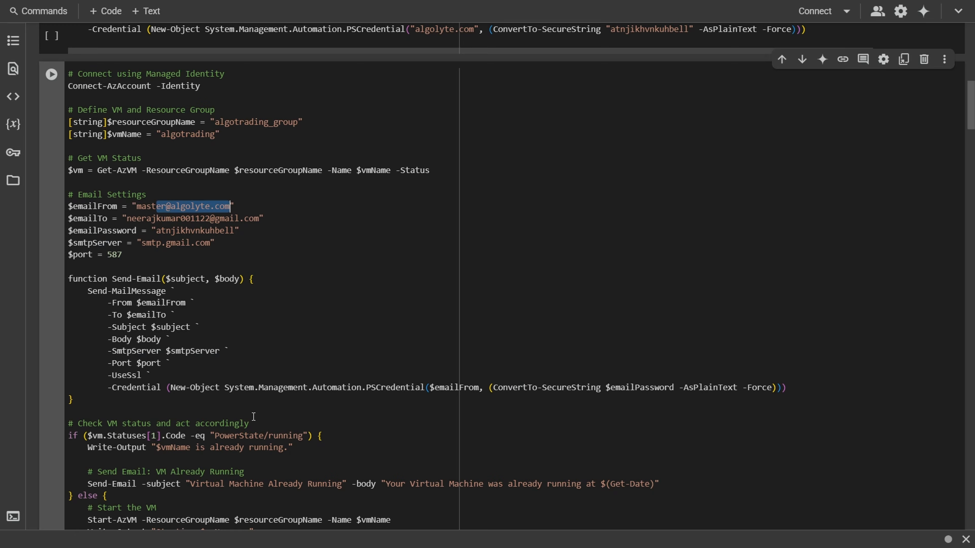
key("shift+Down")
key("shift+Down")
key("shift+Down")
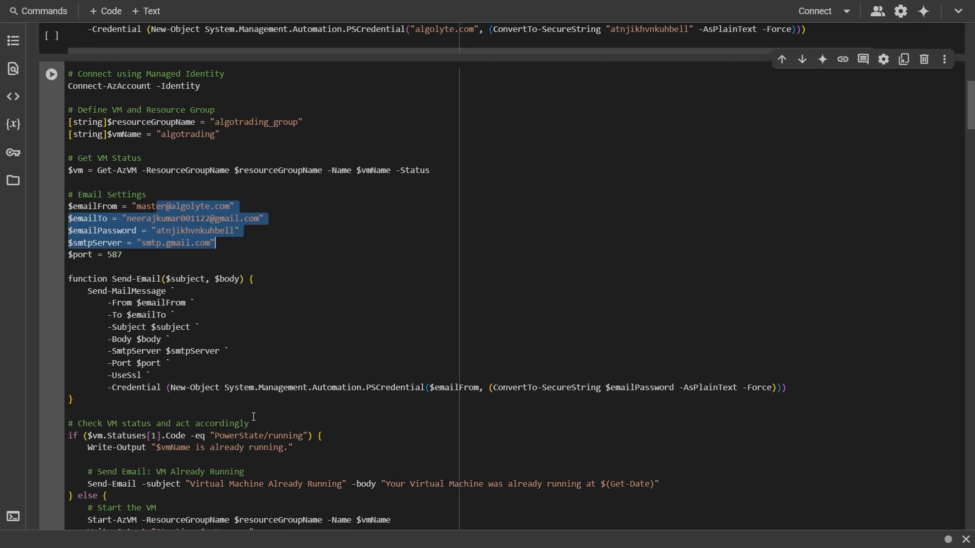
key("shift+Down")
key("shift+Down")
key("shift+Down")
key("shift+Down")
key("shift+Down")
key("shift+Down")
key("shift+Down")
key("shift+Down")
key("shift+Down")
key("shift+Down")
key("shift+Down")
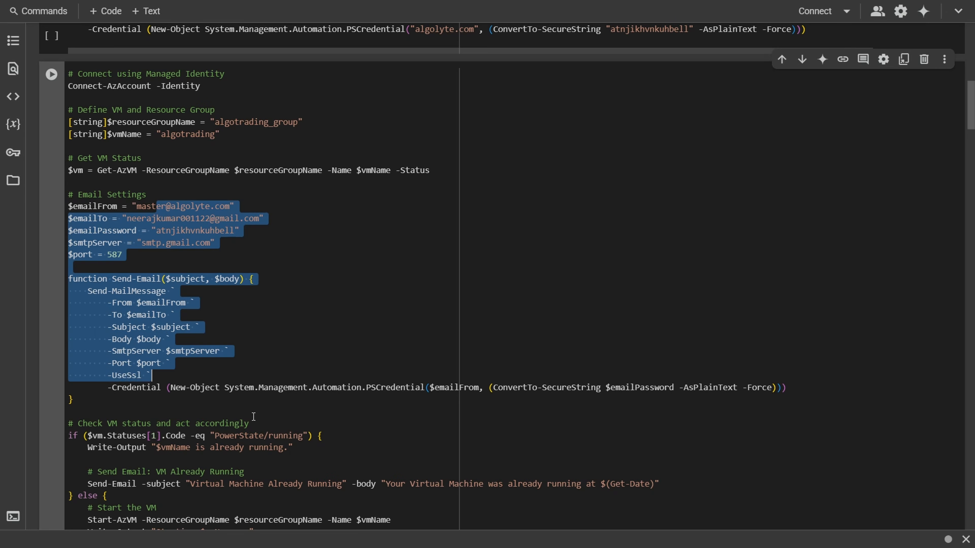
key("shift+Down")
key("Down")
key("Down")
key("Down")
key("Down")
key("Up")
key("Up")
key("Up")
key("Up")
key("Up")
key("Up")
key("Up")
key("Up")
key("Up")
key("Up")
key("Up")
key("Up")
key("Up")
key("Up")
key("Up")
key("Up")
key("Up")
key("Up")
key("Up")
key("Up")
key("Down")
key("Down")
key("Down")
key("Down")
key("Down")
key("Down")
key("Down")
key("Down")
key("Down")
key("Down")
key("Down")
key("Down")
key("Down")
key("Down")
key("Down")
key("Down")
key("Down")
key("Down")
key("Down")
key("Down")
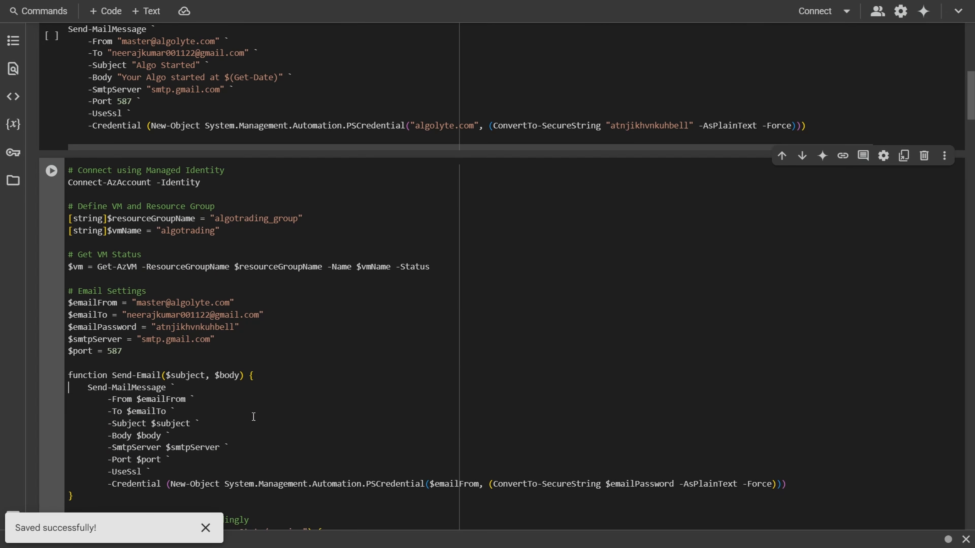
Look through the VM stop script and the Task Scheduler XML cells, down past the start script with more error handling
key("Down")
key("Down")
key("Down")
key("Down")
key("Down")
key("Down")
key("Down")
key("Down")
key("Down")
key("Down")
key("Down")
key("Down")
key("Down")
key("Down")
key("Down")
key("Down")
key("Down")
key("Down")
key("Down")
key("Down")
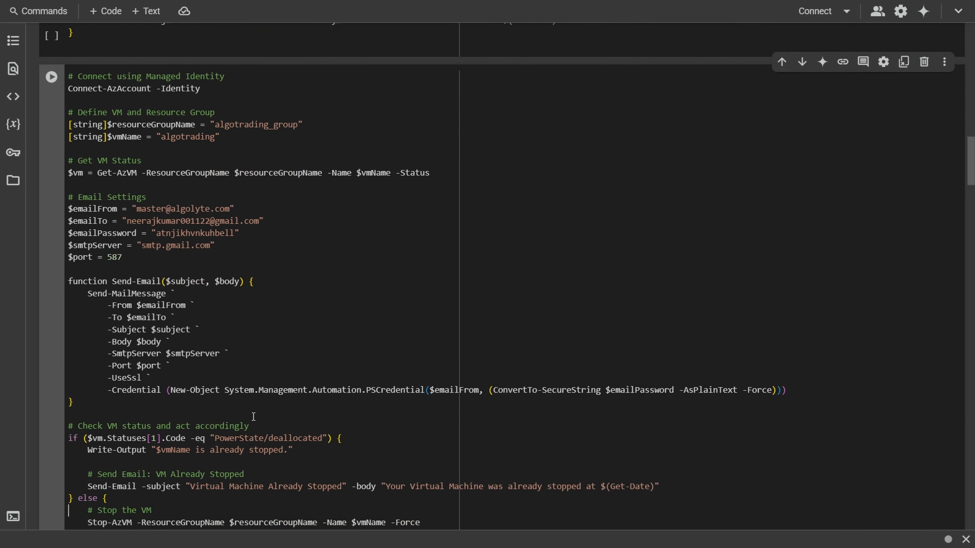
key("Down")
key("Down")
key("Down")
key("Down")
key("Down")
key("Down")
key("Down")
key("Down")
key("Down")
key("Down")
key("Down")
key("Down")
key("Down")
key("Down")
key("Down")
key("Down")
key("Down")
key("Down")
key("Down")
key("Down")
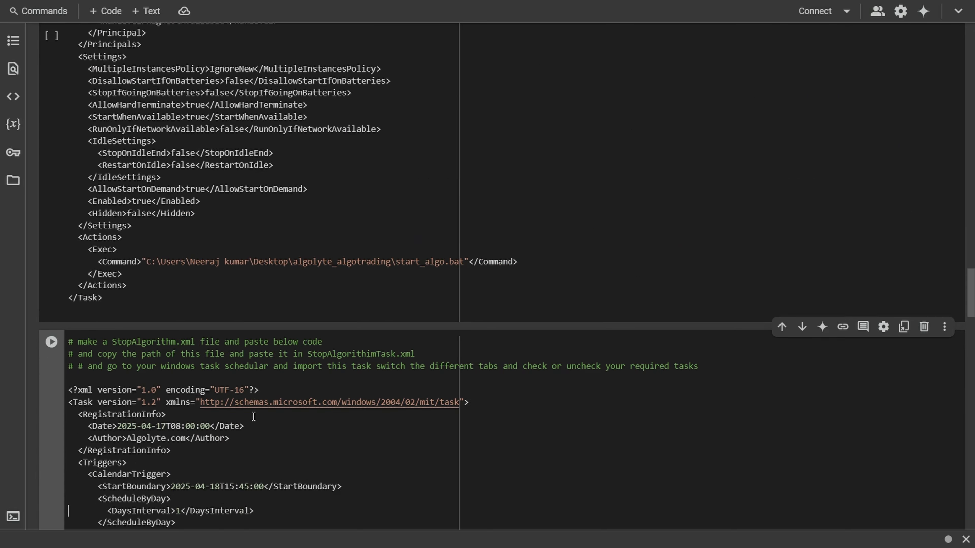
key("Down")
key("Down")
key("Down")
key("Down")
key("Down")
key("Down")
key("Down")
key("Down")
key("Down")
key("Down")
key("Down")
key("Down")
key("Down")
key("Down")
key("Down")
key("Down")
key("Down")
key("Down")
key("Down")
key("Down")
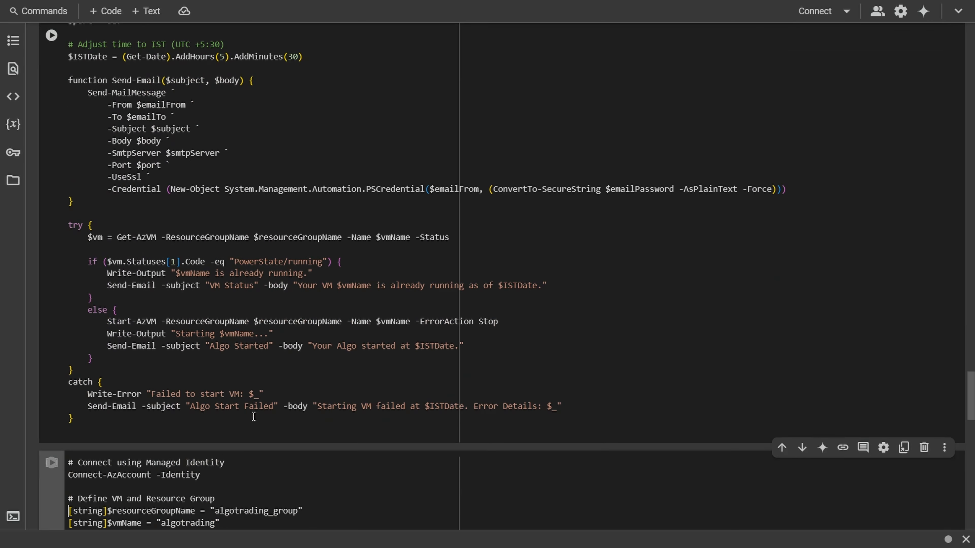
Go back through the try/catch start script to the beginning of the cell commented "with more error handling"
key("Up")
key("Up")
key("Up")
key("Up")
key("Up")
key("Up")
key("Up")
key("Up")
key("Up")
key("Up")
key("Up")
key("Up")
key("Up")
key("Up")
key("Up")
key("Up")
key("Up")
key("Up")
key("Up")
key("Up")
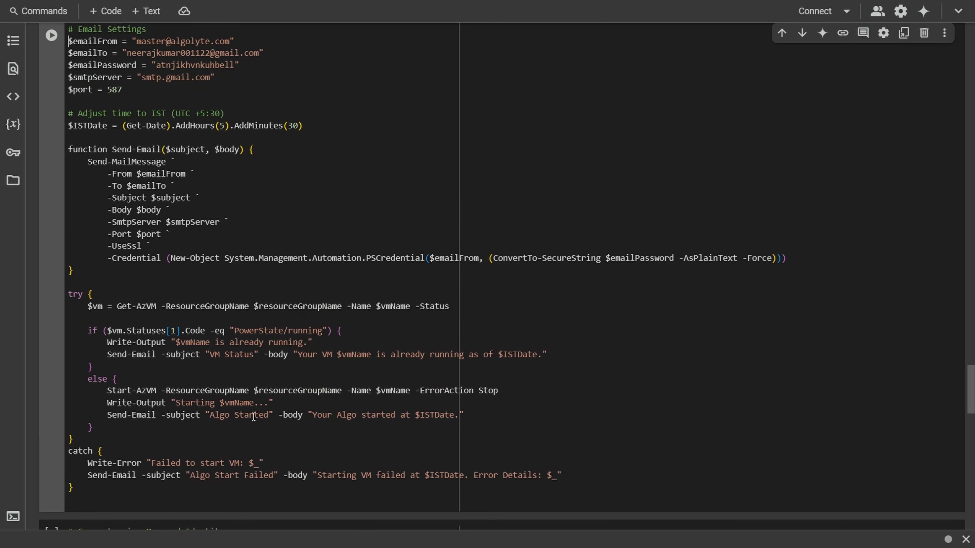
key("Up")
key("Up")
key("Up")
key("Up")
key("Up")
key("Up")
key("Up")
key("Up")
key("Up")
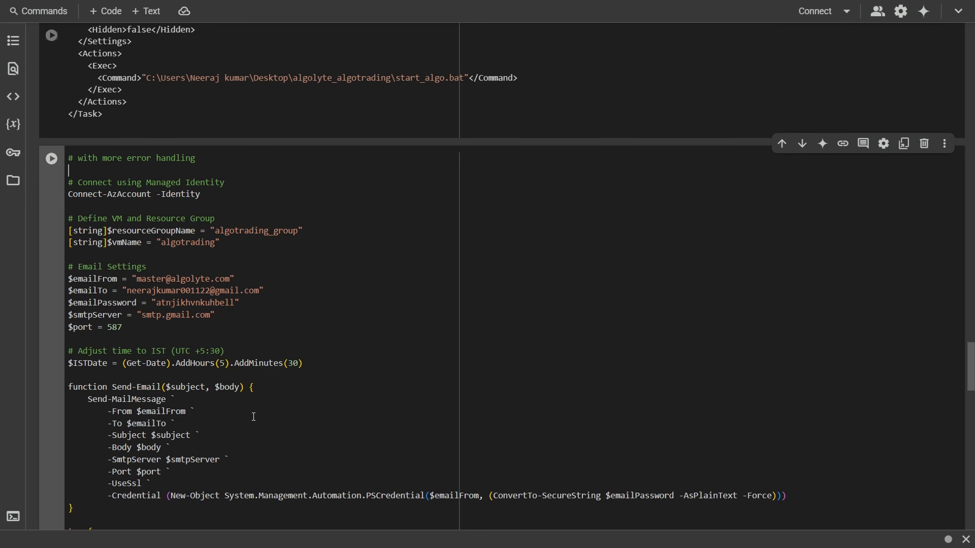
Select the "# with more error handling" comment together with the blank line below it
key("Down")
key("Down")
key("Down")
key("Down")
key("Down")
key("Up")
key("Up")
key("Up")
key("Up")
key("Up")
key("Up")
key("shift+Down")
key("shift+Down")
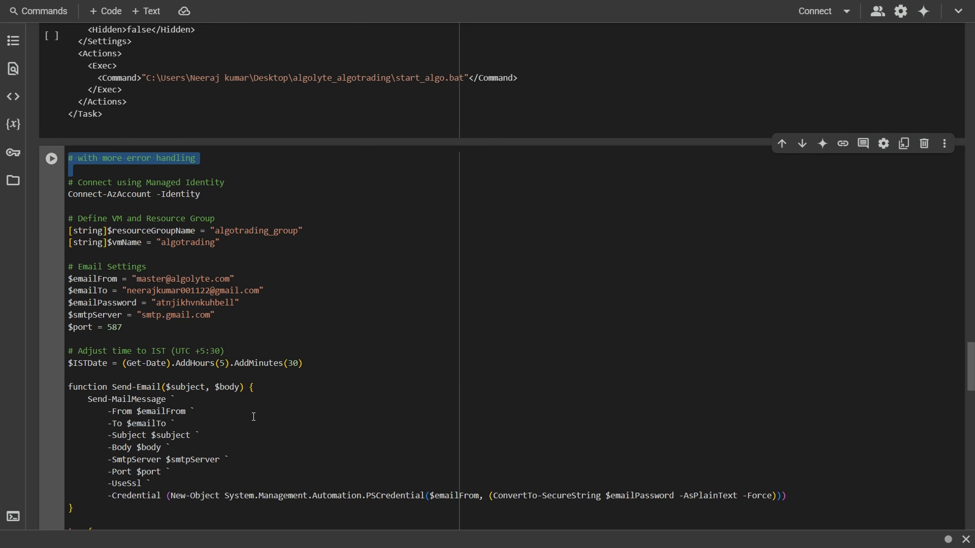
Select the script from the blank line under the heading comment through the Send-Email function's -Credential line
key("Down")
key("Up")
key("Up")
key("Down")
key("Up")
key("shift+Down")
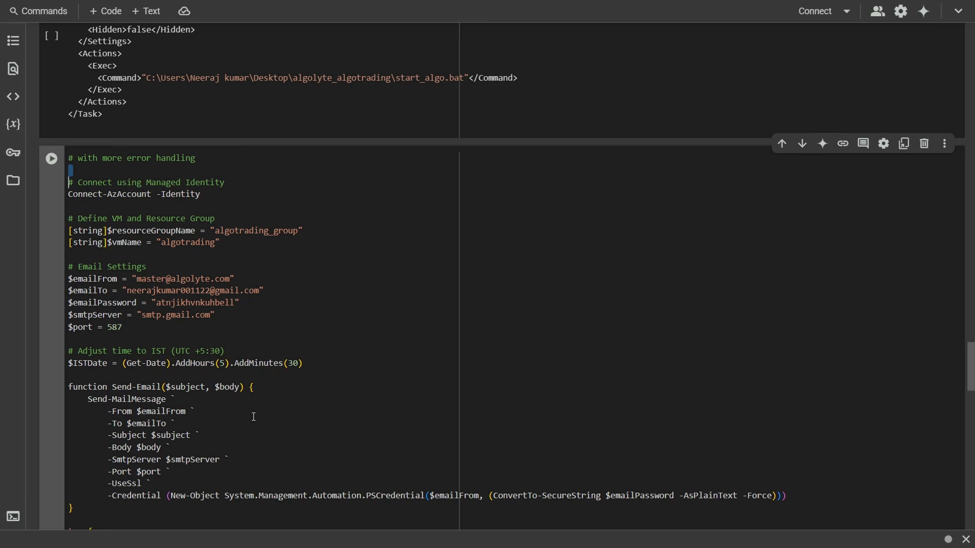
key("shift+Down")
key("shift+Down")
key("shift+Down")
key("shift+Down")
key("shift+Down")
key("shift+Down")
key("shift+Down")
key("shift+Down")
key("shift+Down")
key("shift+Down")
key("shift+Down")
key("shift+Down")
key("shift+Down")
key("shift+Down")
key("shift+Down")
key("shift+Down")
key("shift+Down")
key("shift+Down")
key("shift+Down")
key("shift+Down")
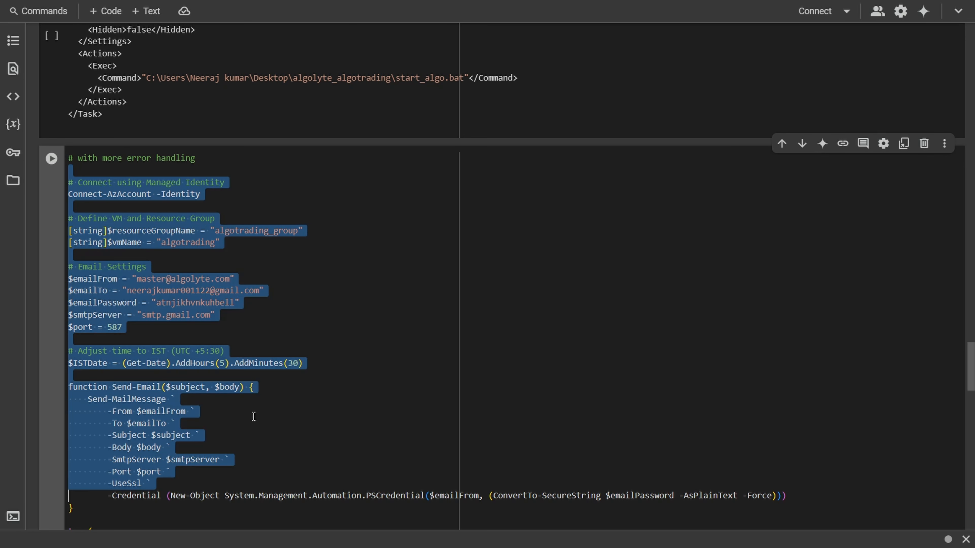
key("shift+Down")
Select the $vm = Get-AzVM status line inside the try block
key("Down")
key("Down")
key("Down")
key("shift+Down")
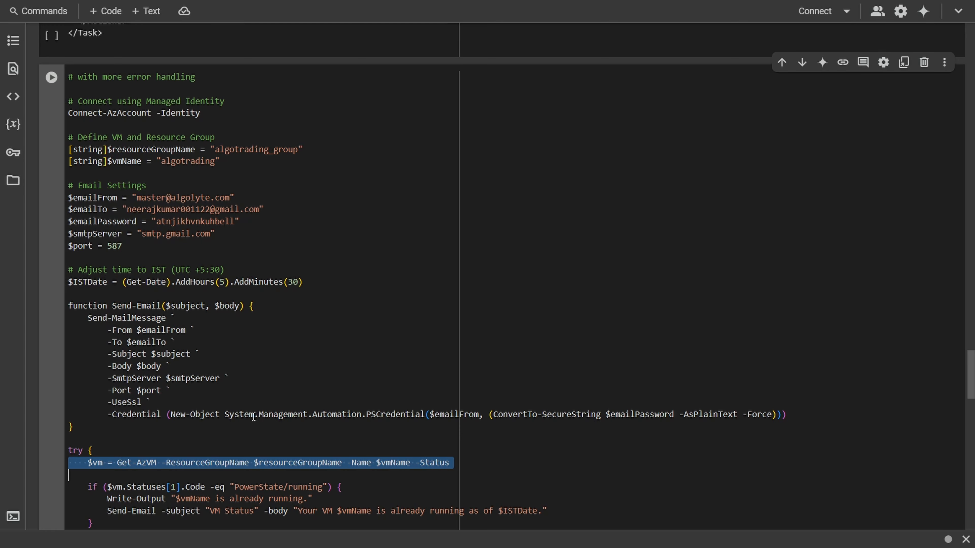
Check the if/else branches of the try block and select the catch block through its Send-Email line
key("Down")
key("Down")
key("Down")
key("Down")
key("Down")
key("Down")
key("Down")
key("Down")
key("Down")
key("Down")
key("Down")
key("Down")
key("Down")
key("Down")
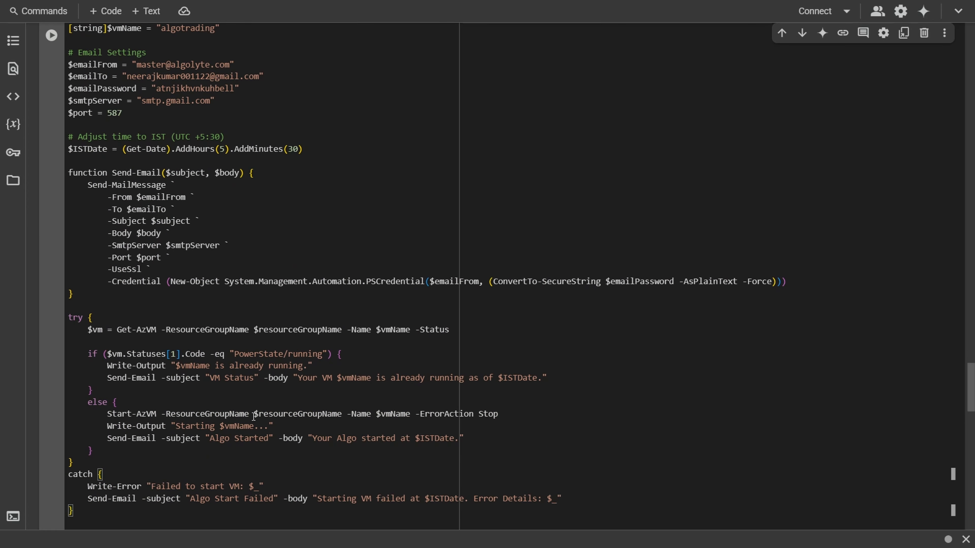
key("Up")
key("Up")
key("Up")
key("shift+Down")
key("shift+Down")
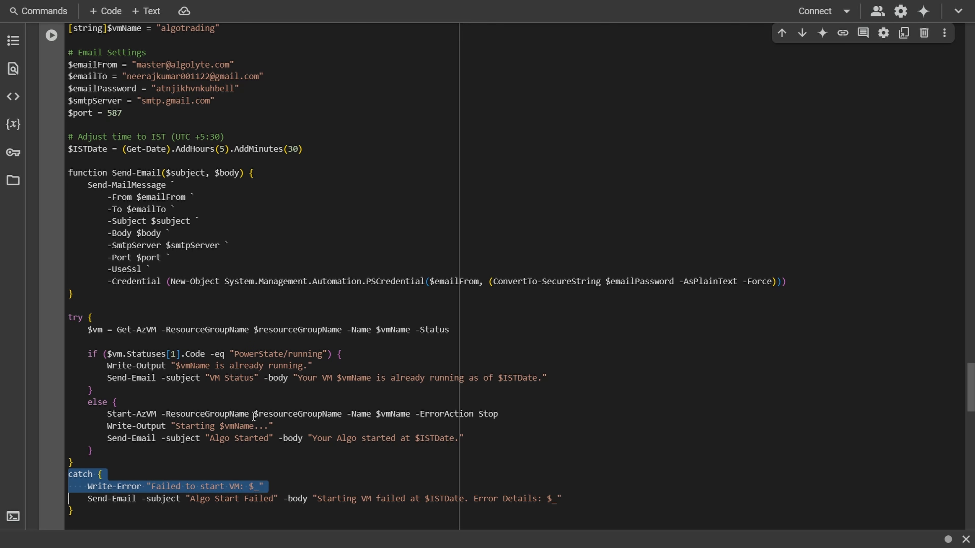
key("shift+Down")
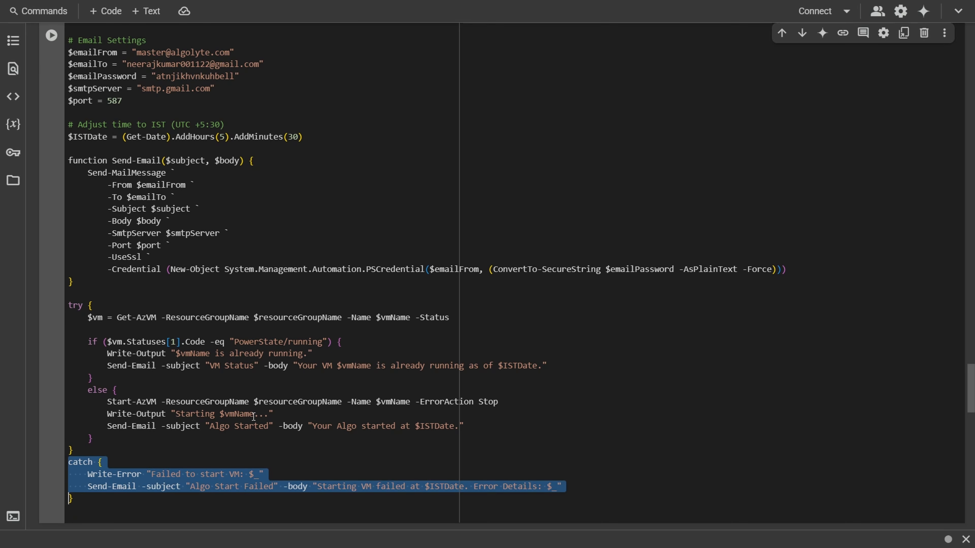
Readjust the selection over the catch block's lines, clear it, and bring the following Managed Identity script cell into view
key("shift+Up")
key("shift+Up")
key("shift+Down")
key("shift+Down")
key("shift+Down")
left_click(254, 416)
scroll(252, 416, "down", 3)
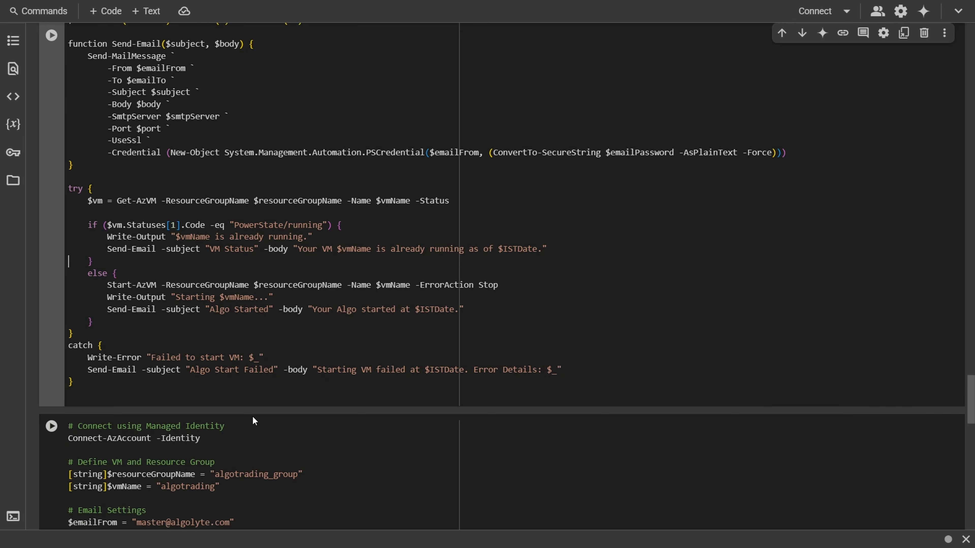
Select the script from the # Email Settings comment through the end of the Send-Email function
key("Up")
key("Up")
key("Up")
key("Up")
key("Up")
key("Up")
key("Up")
key("Up")
key("Up")
key("Up")
key("Up")
key("Up")
key("Up")
key("Up")
key("Up")
key("Up")
key("Up")
key("Up")
key("Up")
key("Up")
key("shift+Down")
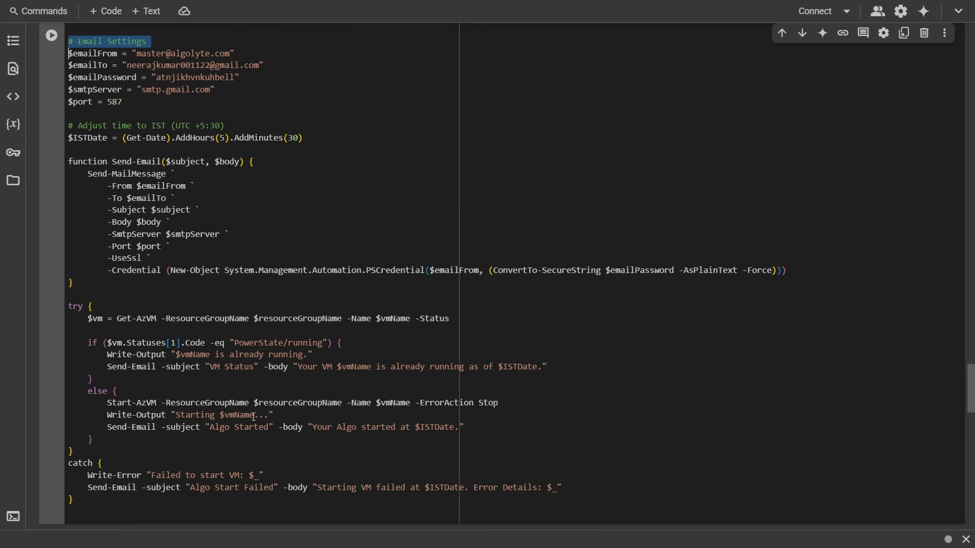
key("shift+Down")
key("shift+Down")
key("shift+Down")
key("shift+Down")
key("shift+Down")
key("shift+Down")
key("shift+Down")
key("shift+Down")
key("shift+Down")
key("shift+Down")
key("shift+Down")
key("shift+Down")
key("shift+Down")
key("shift+Down")
key("shift+Down")
key("shift+Down")
key("shift+Down")
key("shift+Down")
key("shift+Down")
key("shift+Down")
Select the next cell's script from the # Connect using Managed Identity comment through the end of its Send-Email function
key("Down")
key("Down")
key("Down")
key("Down")
key("Down")
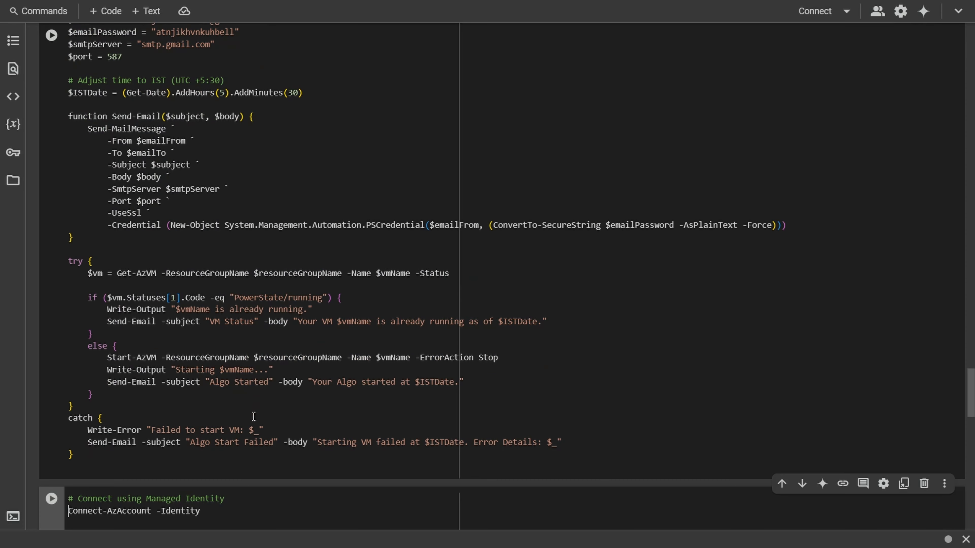
key("Up")
key("shift+Down")
key("shift+Down")
key("shift+Down")
key("shift+Down")
key("shift+Down")
key("shift+Down")
key("shift+Down")
key("shift+Down")
key("shift+Down")
key("shift+Down")
key("shift+Down")
key("shift+Down")
key("shift+Down")
key("shift+Down")
key("shift+Down")
key("shift+Down")
key("shift+Down")
key("shift+Down")
key("shift+Down")
key("shift+Down")
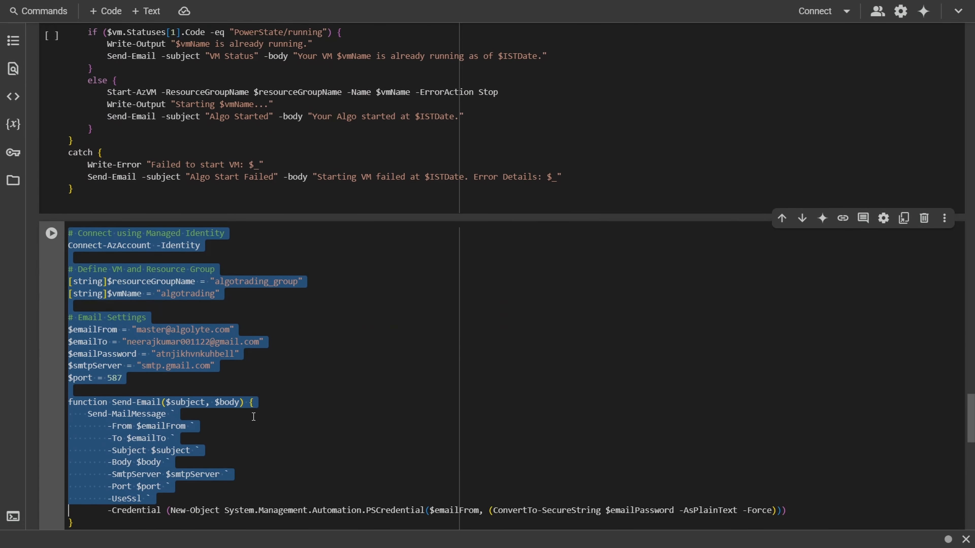
key("shift+Down")
key("shift+Down")
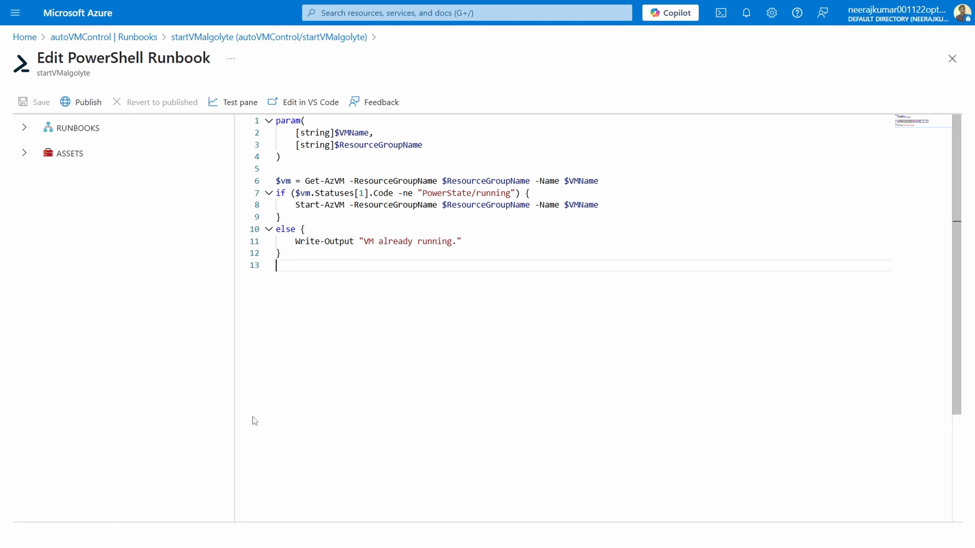
In the Azure runbook editor, select the startVMalgolyte script's lines 12 up to 1, and clear the selection
key("shift+Up")
key("shift+Up")
key("shift+Up")
key("shift+Up")
key("shift+Up")
key("shift+Up")
key("shift+Up")
key("shift+Up")
key("shift+Up")
key("shift+Up")
key("shift+Up")
key("shift+Up")
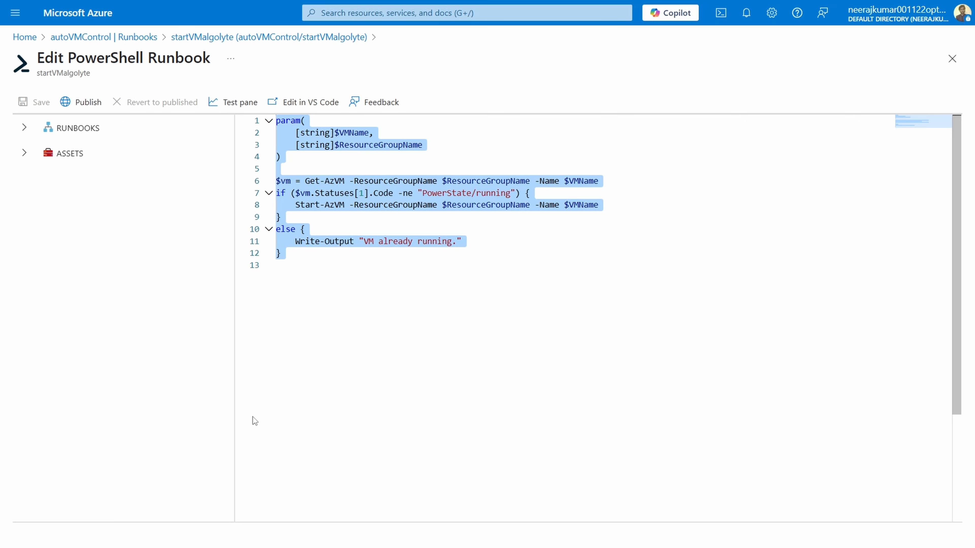
key("shift+Down")
key("shift+Down")
key("shift+Down")
key("shift+Down")
key("shift+Down")
key("shift+Down")
key("shift+Down")
key("shift+Down")
key("shift+Down")
key("shift+Down")
key("shift+Down")
key("shift+Down")
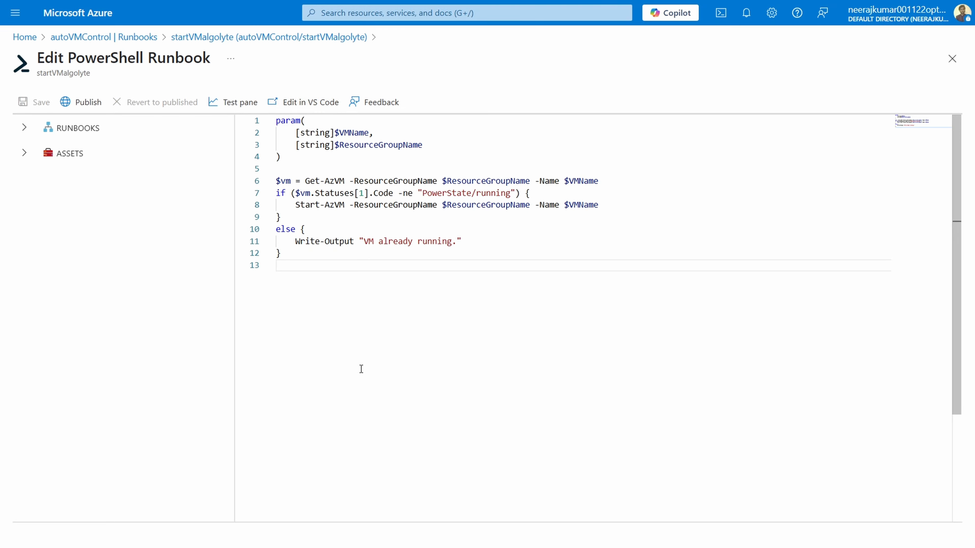
Check the startVMalgolyte runbook's test parameters and return to the script editor without starting a test
left_click(228, 109)
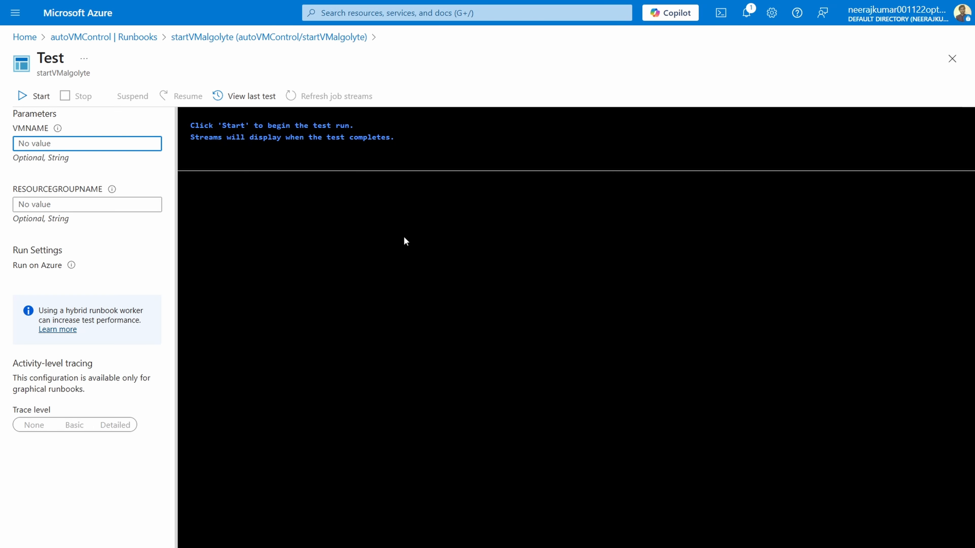
left_click(411, 258)
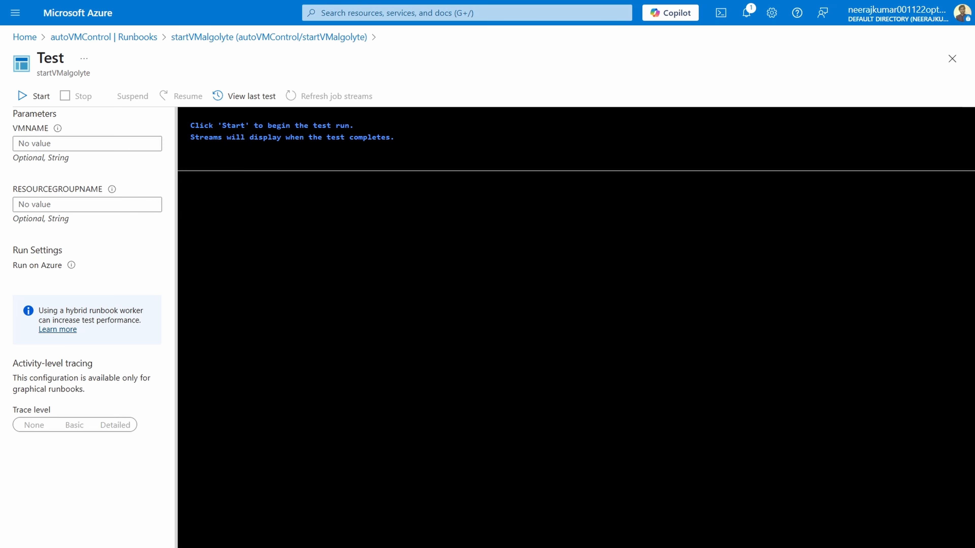
left_click(952, 61)
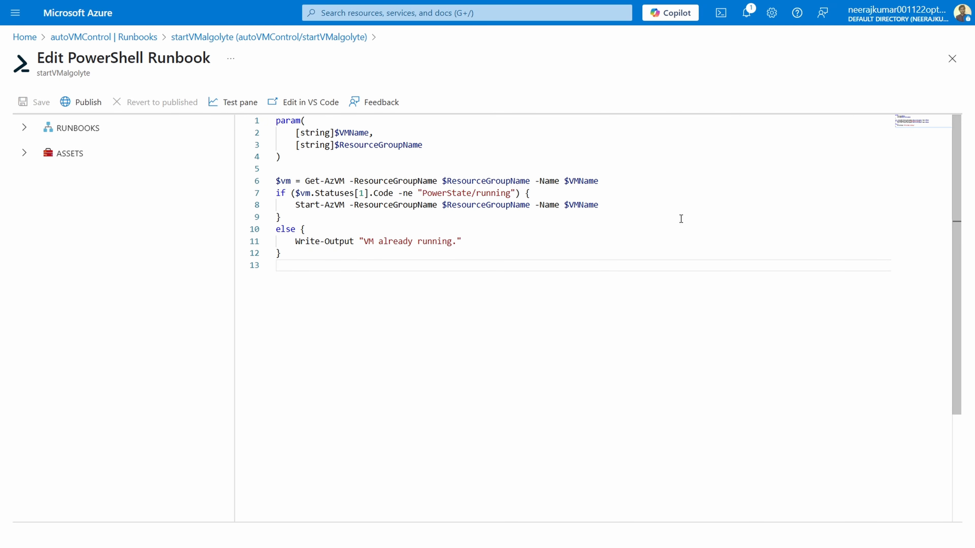
Leave the script editor to check the startVMalgolyte runbook's schedules, and switch to the Azure Automation overview slide
left_click(953, 58)
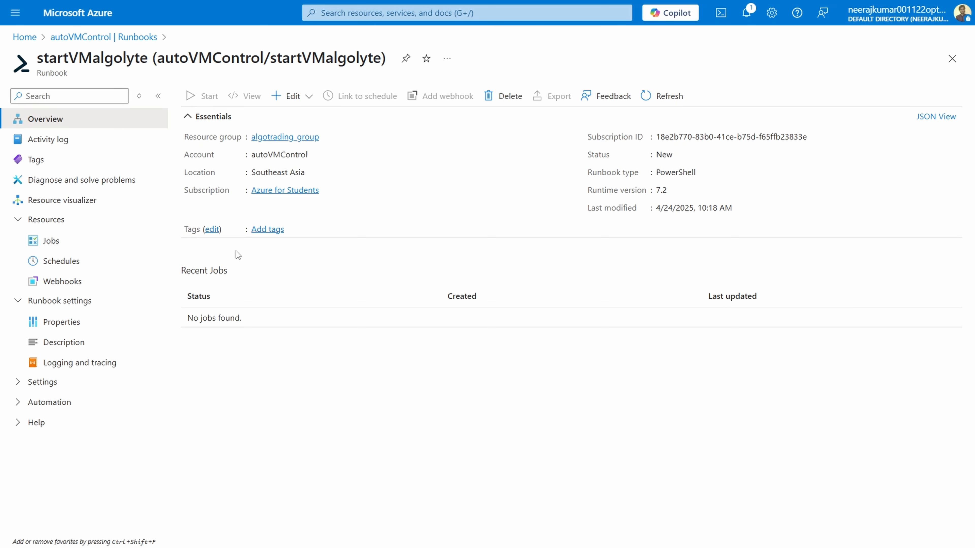
left_click(66, 266)
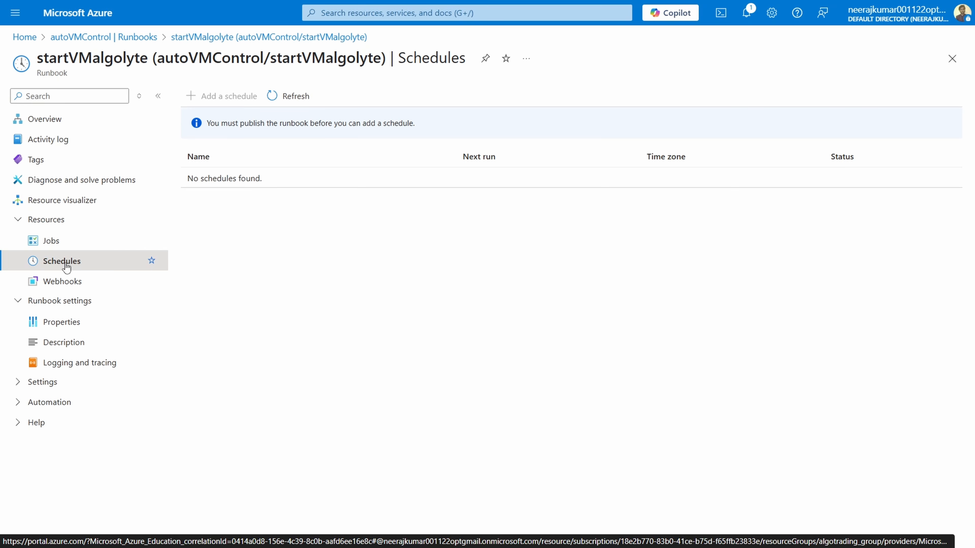
key("alt+Tab")
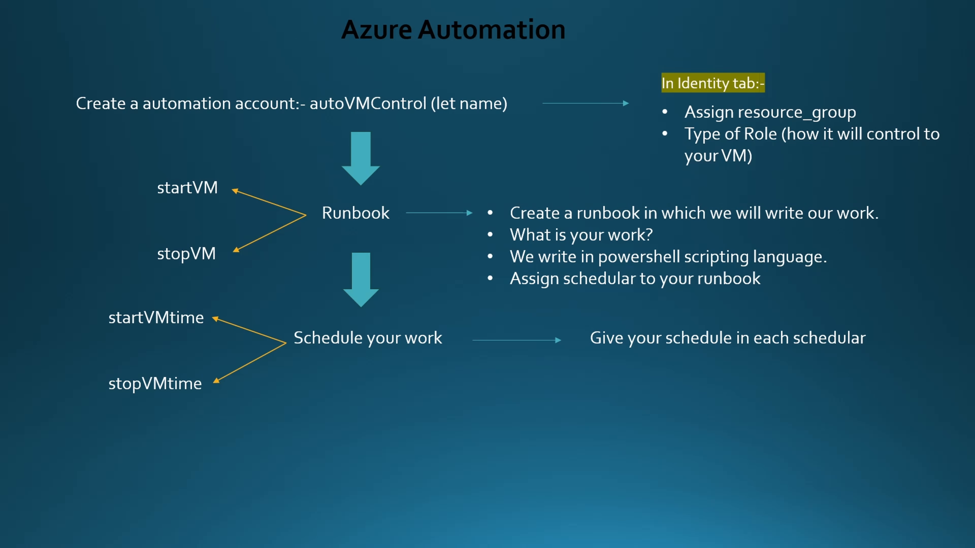